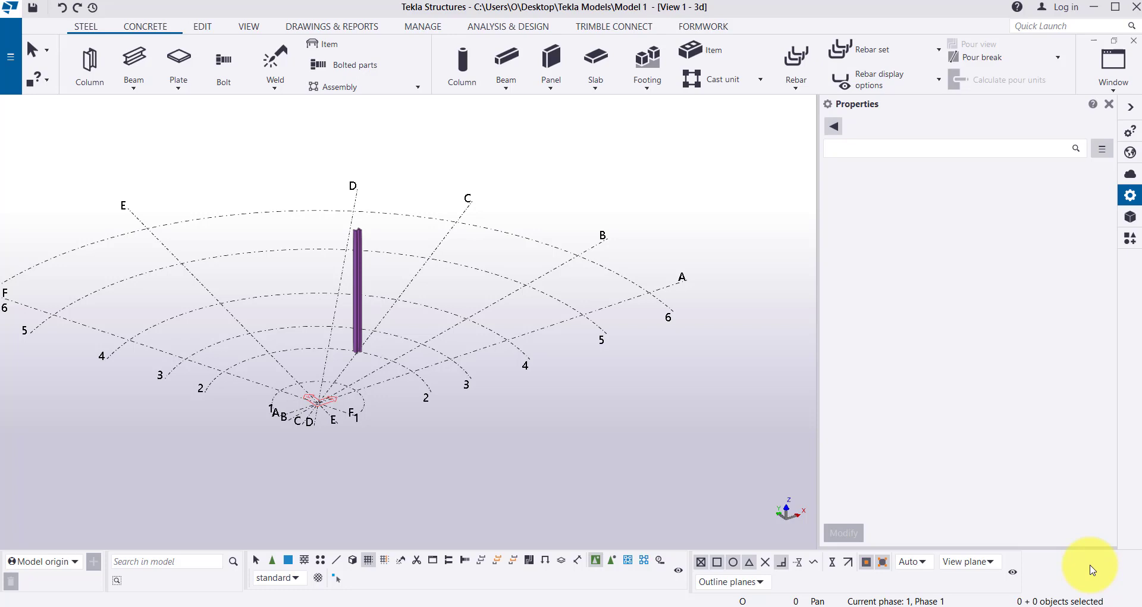
pyautogui.click(79, 30)
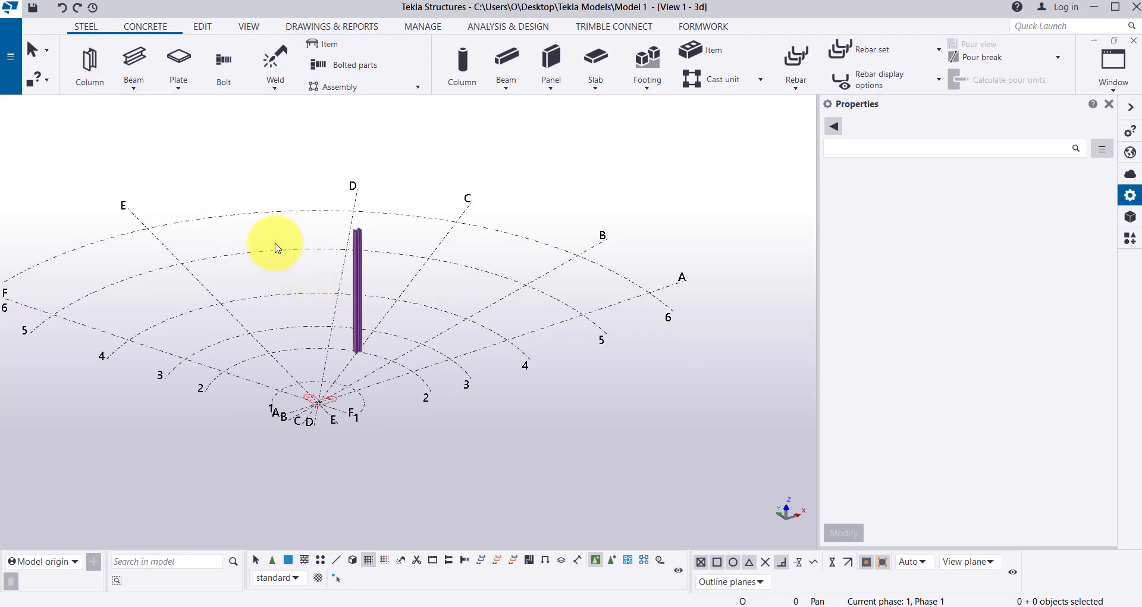
pyautogui.click(146, 30)
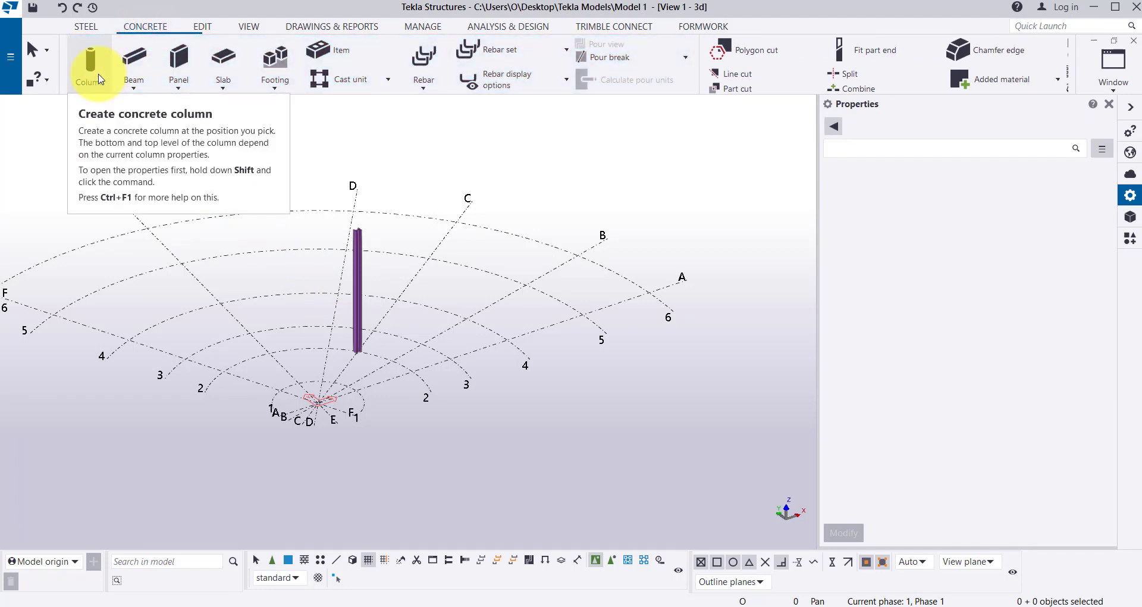
pyautogui.click(90, 28)
# Step: Delete the radial grid from the 3D model view
pyautogui.scroll(-5, 403, 339)
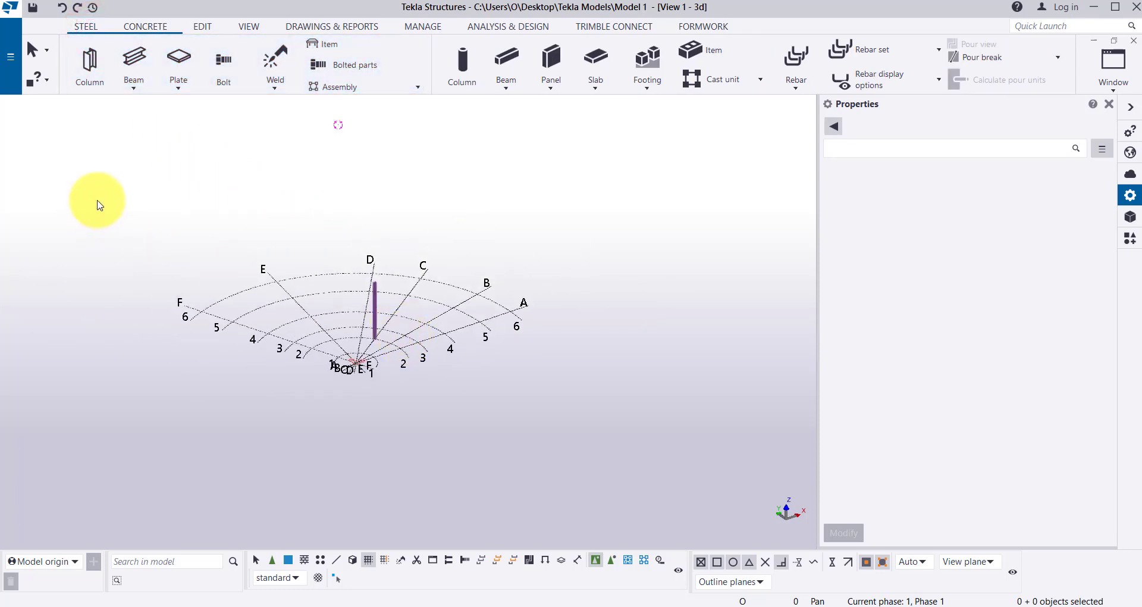
pyautogui.click(262, 287)
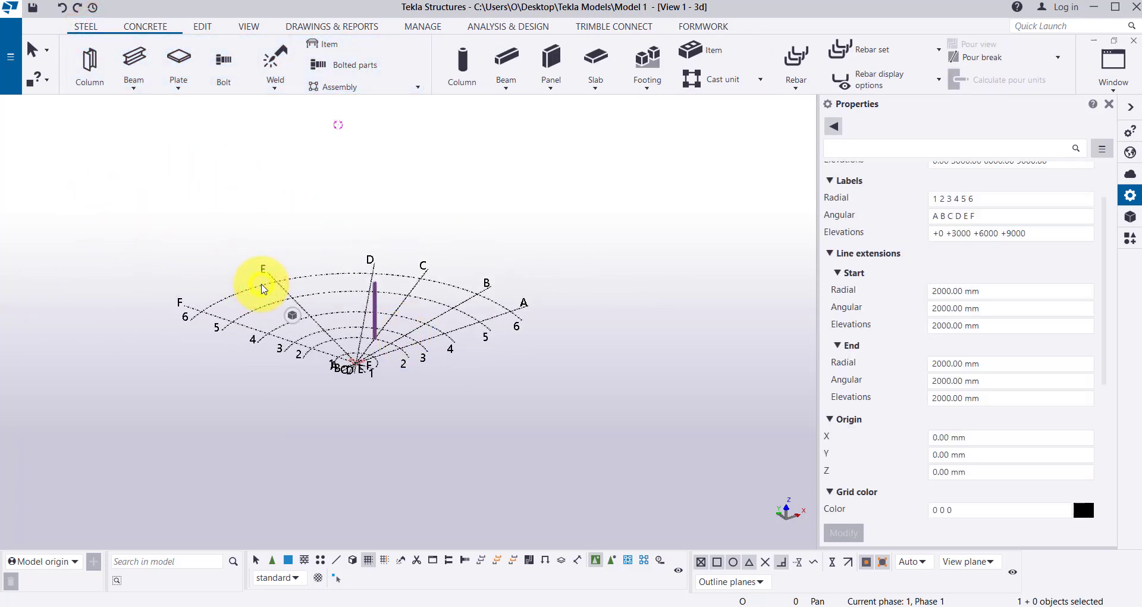
pyautogui.rightClick(264, 290)
pyautogui.click(304, 413)
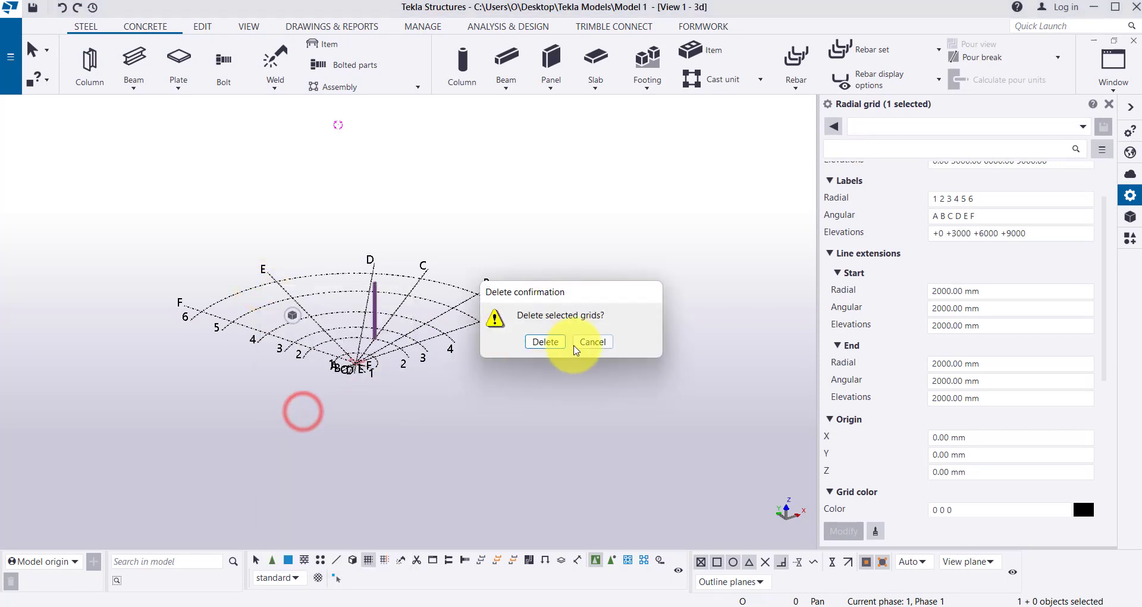
pyautogui.click(553, 340)
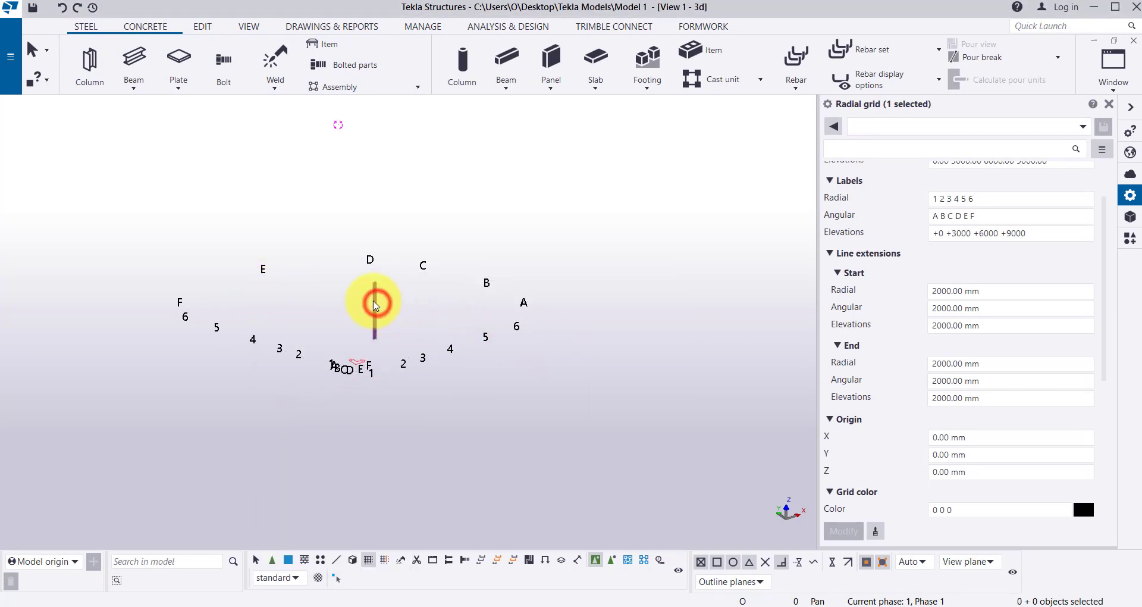
# Step: Turn on all selection switches and delete the existing steel column from the model
pyautogui.click(374, 302)
pyautogui.click(375, 302)
pyautogui.scroll(5, 375, 302)
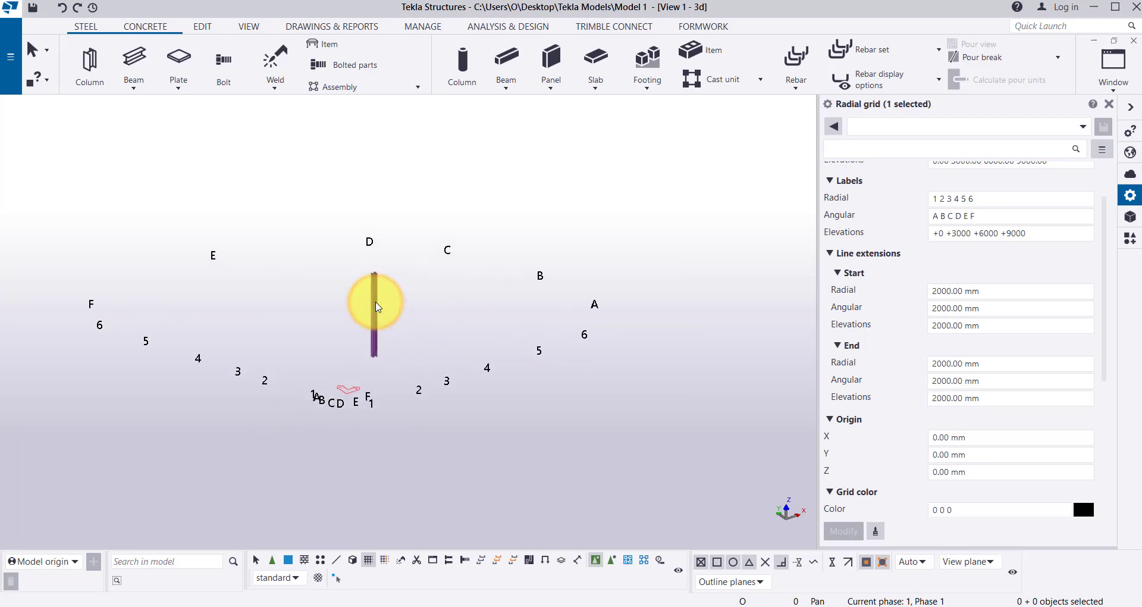
pyautogui.click(397, 204)
pyautogui.moveTo(395, 204); pyautogui.dragTo(327, 464)
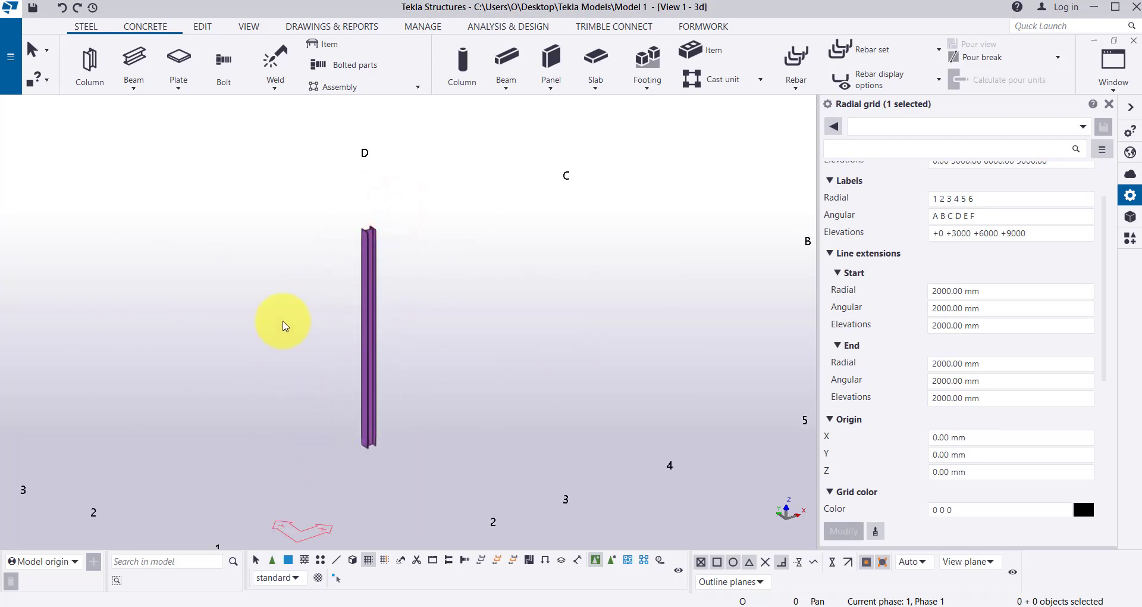
pyautogui.scroll(-2, 285, 324)
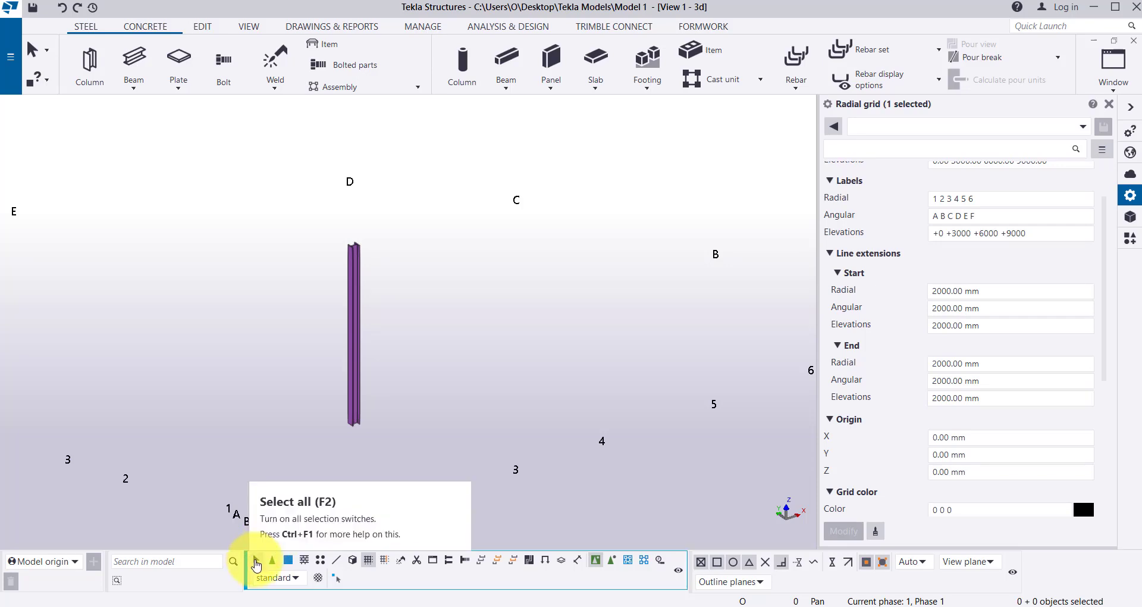
pyautogui.click(256, 563)
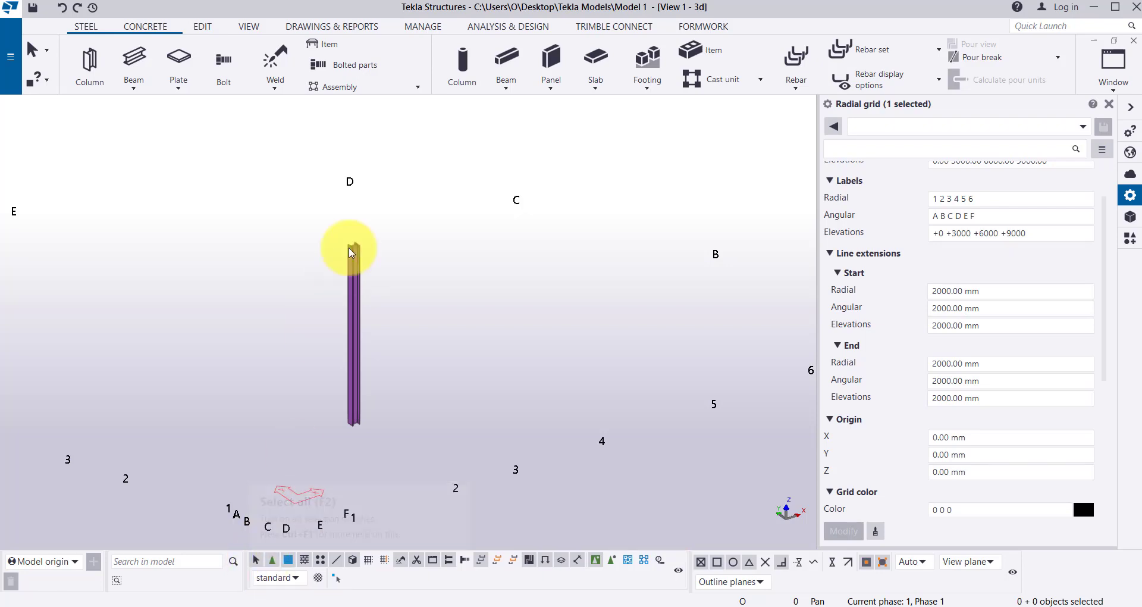
pyautogui.moveTo(374, 232); pyautogui.dragTo(308, 360)
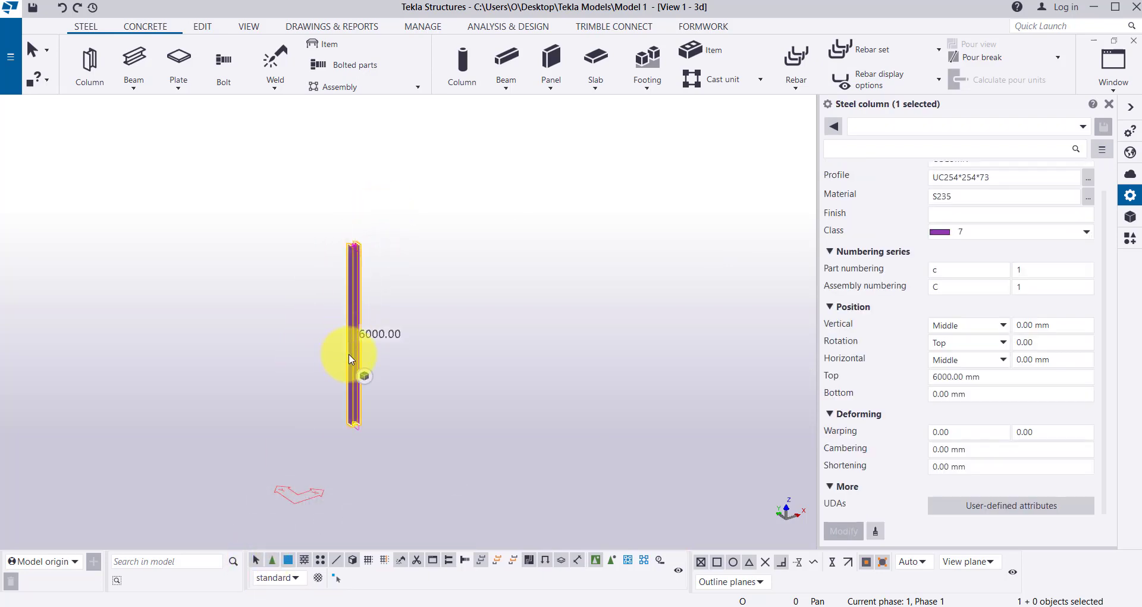
pyautogui.rightClick(349, 356)
pyautogui.click(376, 326)
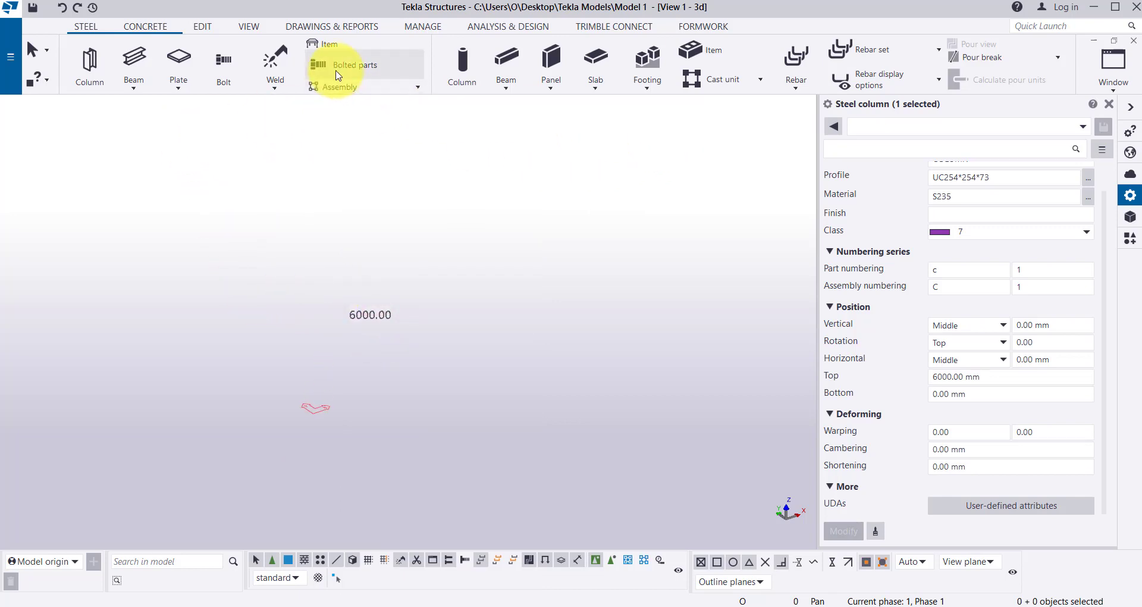
# Step: Create a rectangular grid with its A-1 corner at the model origin
pyautogui.click(202, 27)
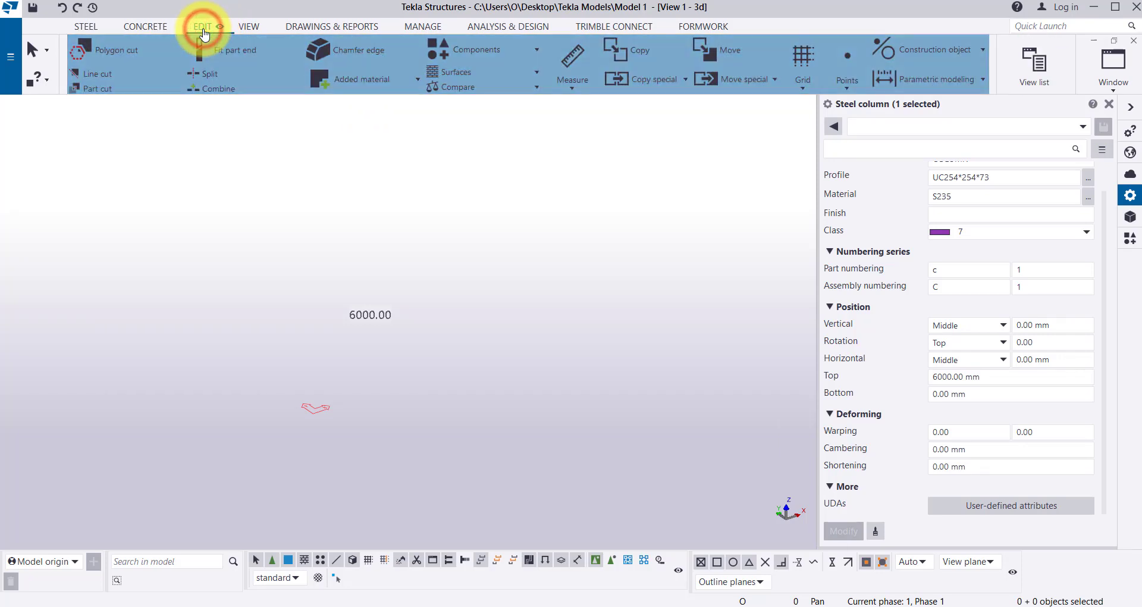
pyautogui.click(808, 82)
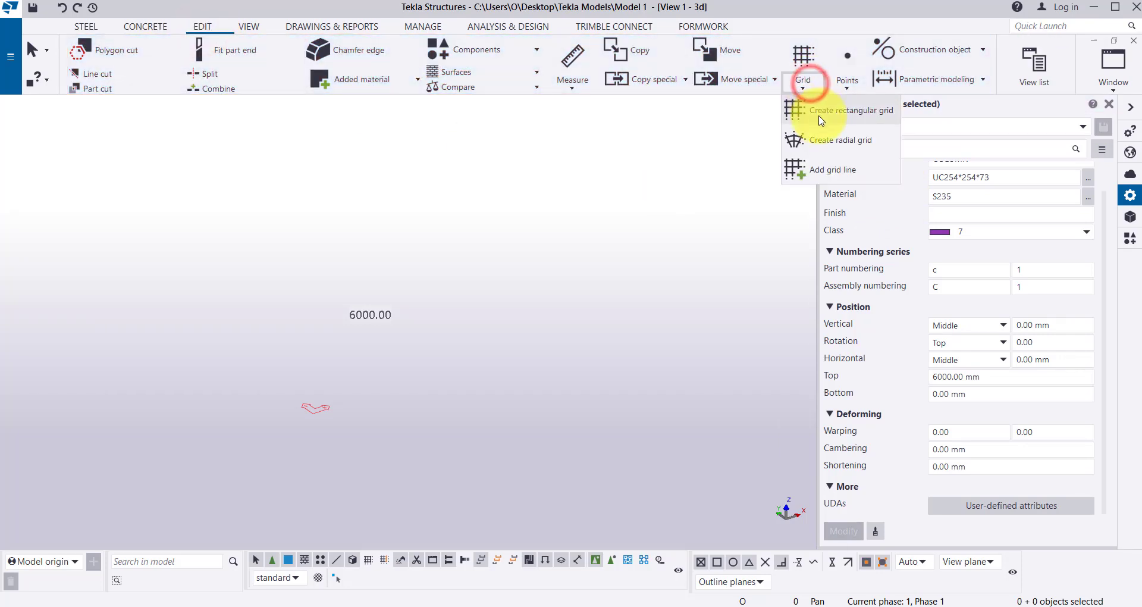
pyautogui.click(820, 119)
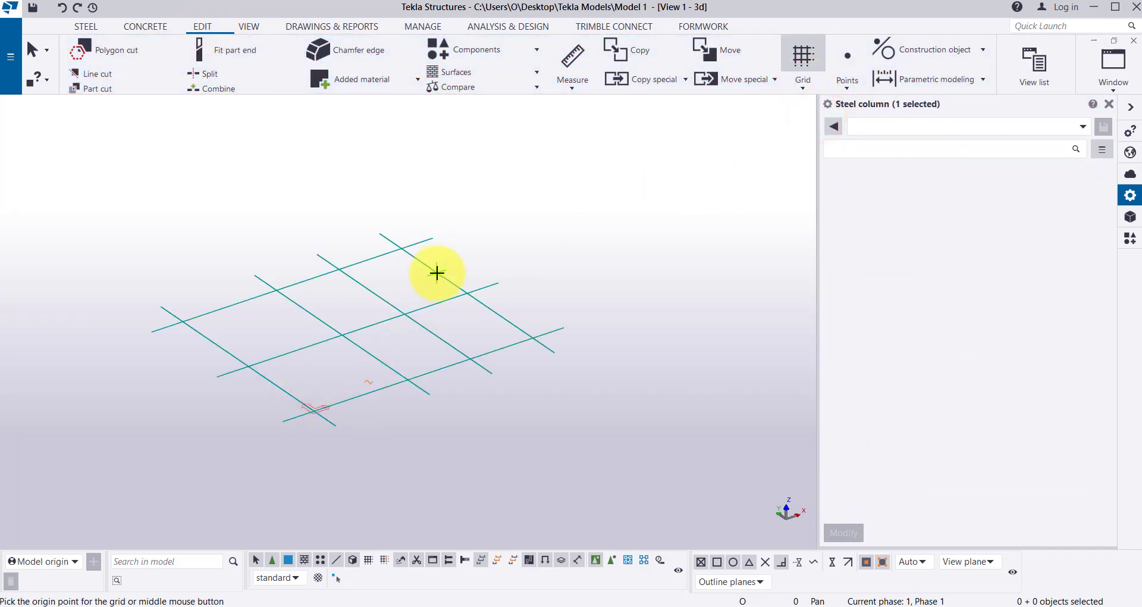
pyautogui.click(390, 347)
pyautogui.scroll(3, 278, 364)
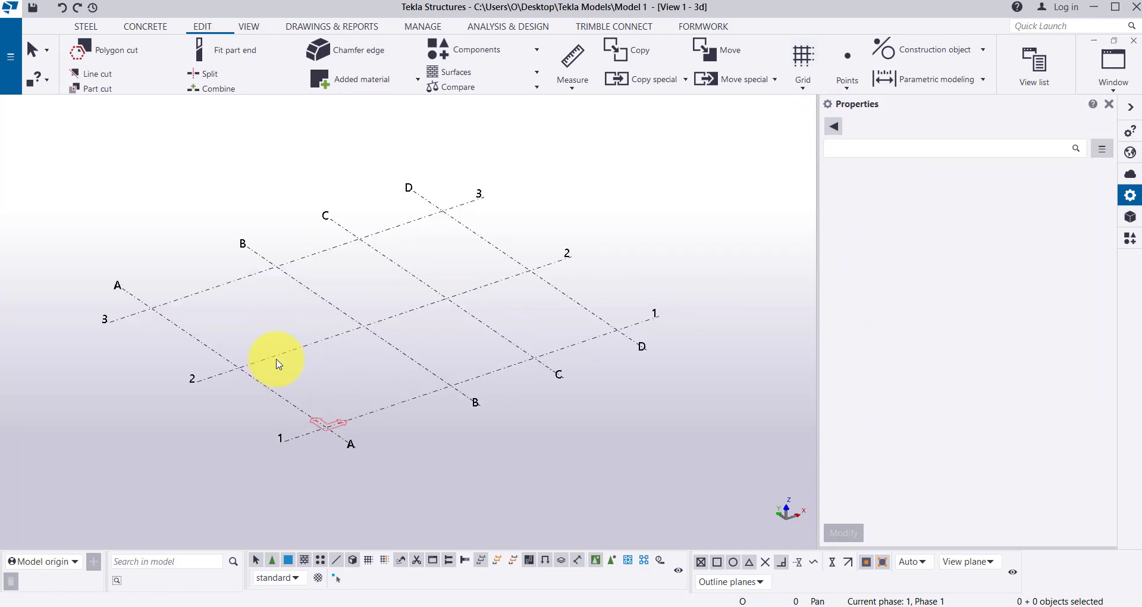
# Step: Start creating a steel column and open the profile catalog from its profile property
pyautogui.click(87, 28)
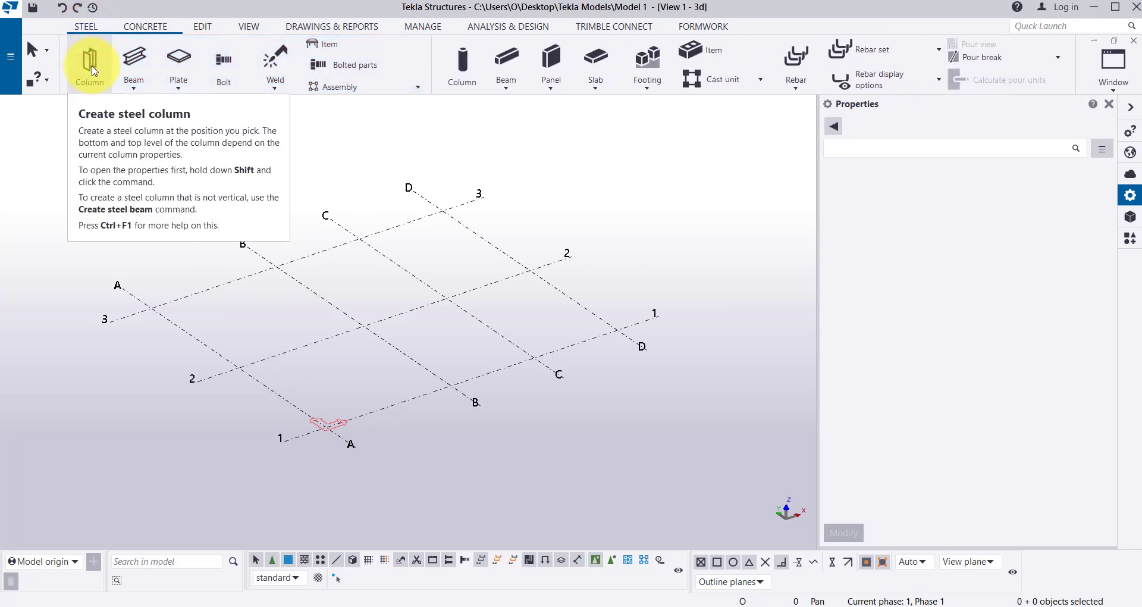
pyautogui.click(94, 70)
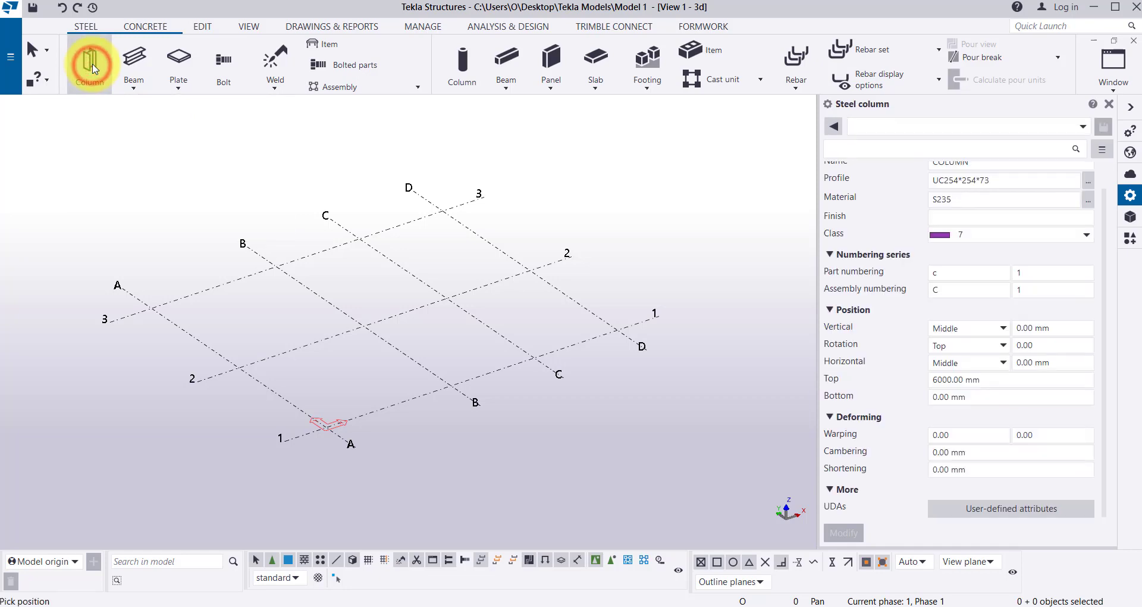
pyautogui.scroll(1, 934, 288)
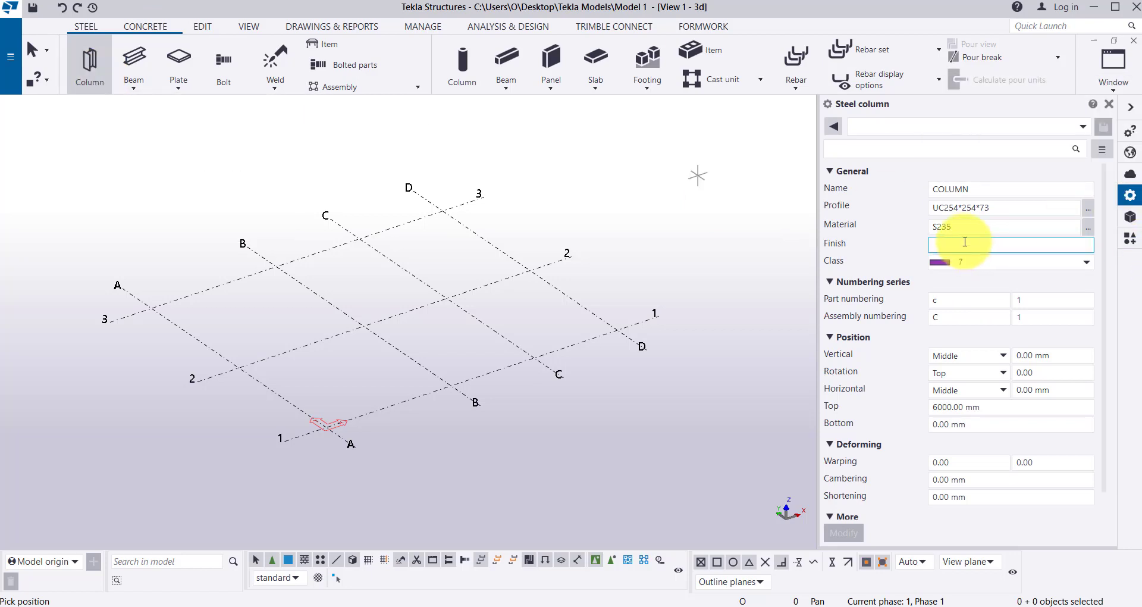
pyautogui.scroll(-1, 969, 235)
pyautogui.scroll(1, 969, 235)
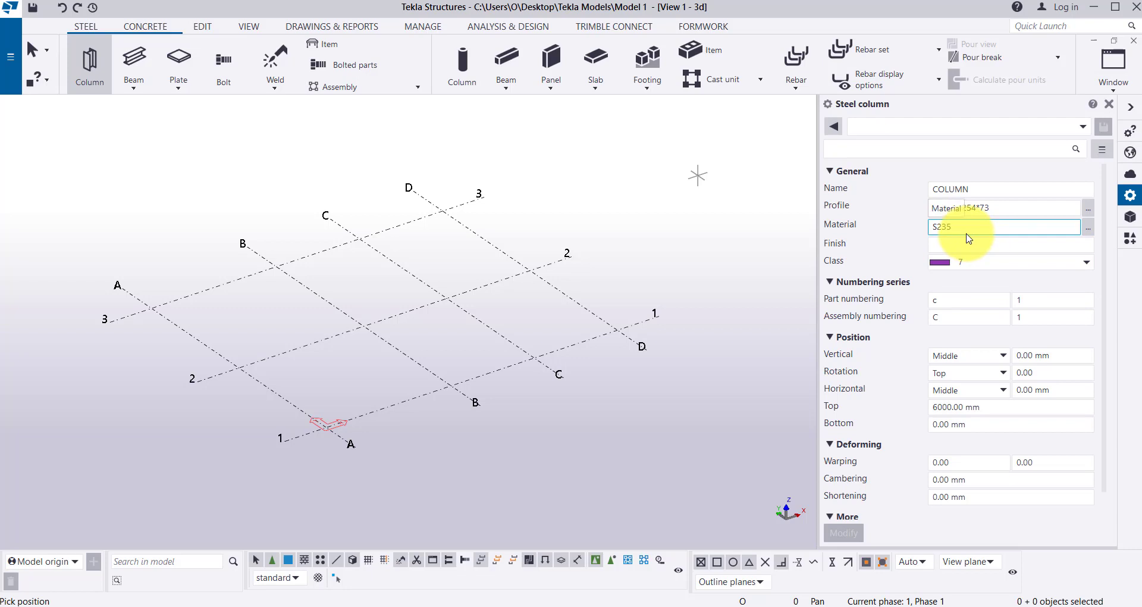
pyautogui.scroll(1, 140, 327)
pyautogui.scroll(2, 140, 327)
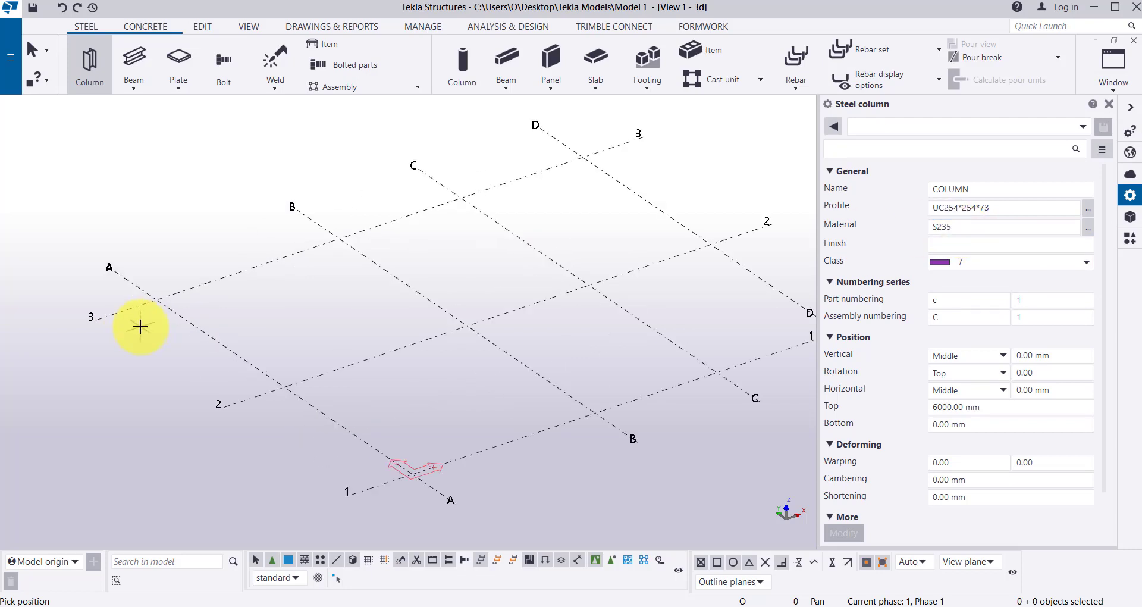
pyautogui.moveTo(321, 337); pyautogui.dragTo(237, 277, button='middle')
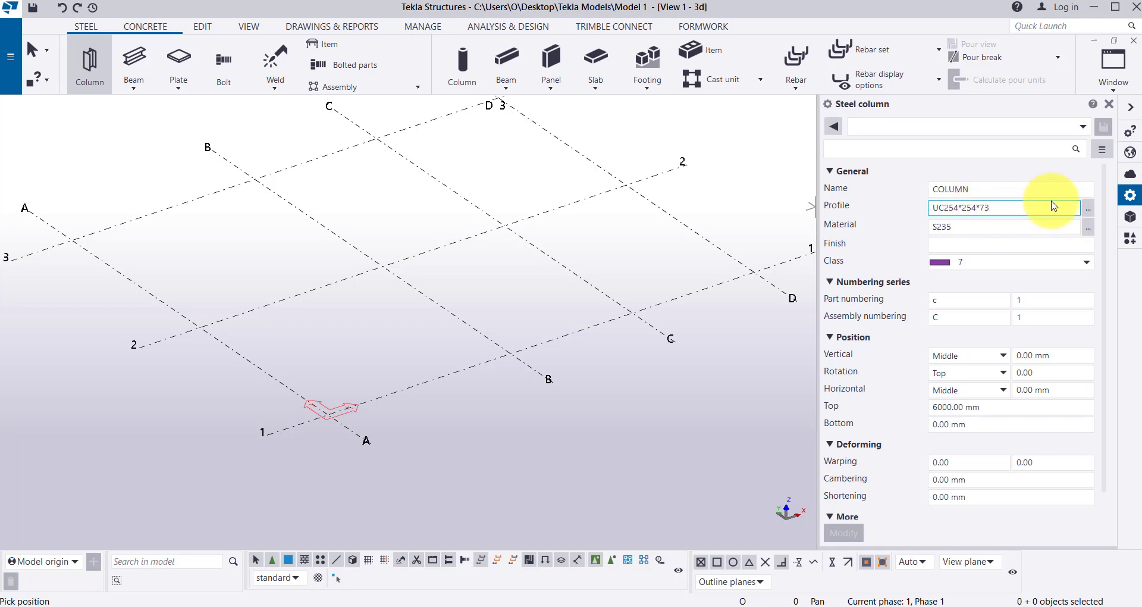
pyautogui.click(1089, 209)
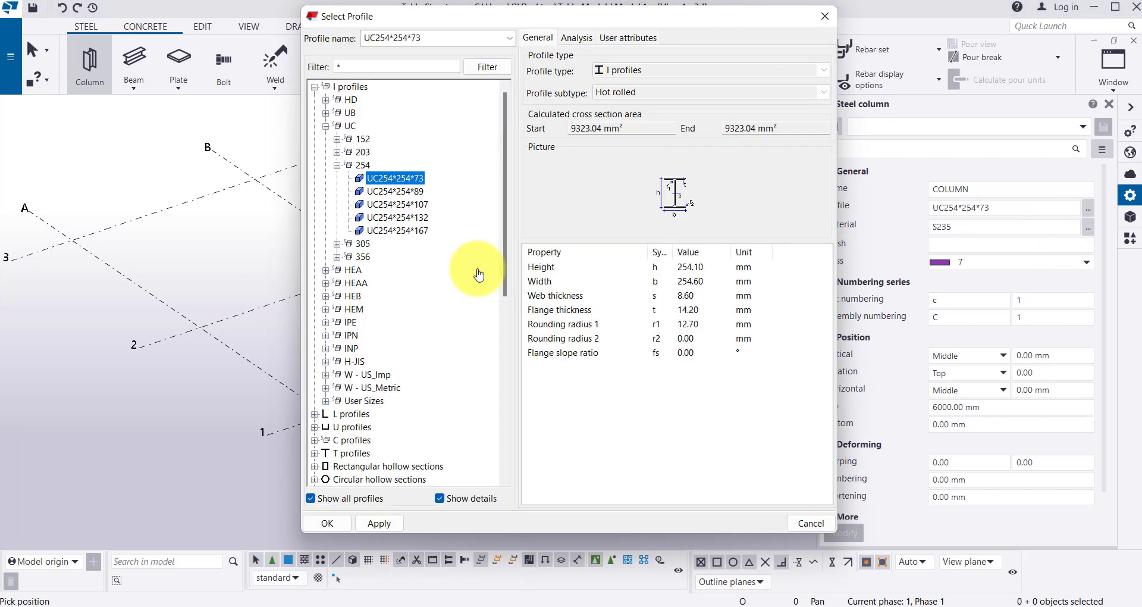
# Step: Choose the H150*150*7*10 profile from the H100-198 group of the H-JIS I profiles
pyautogui.click(325, 127)
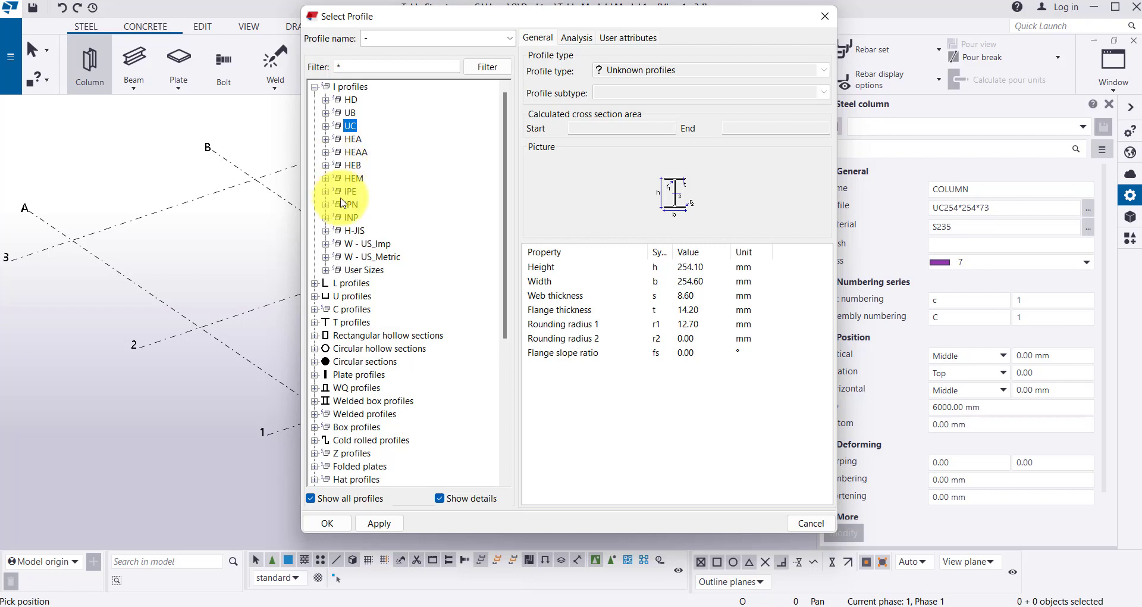
pyautogui.click(359, 232)
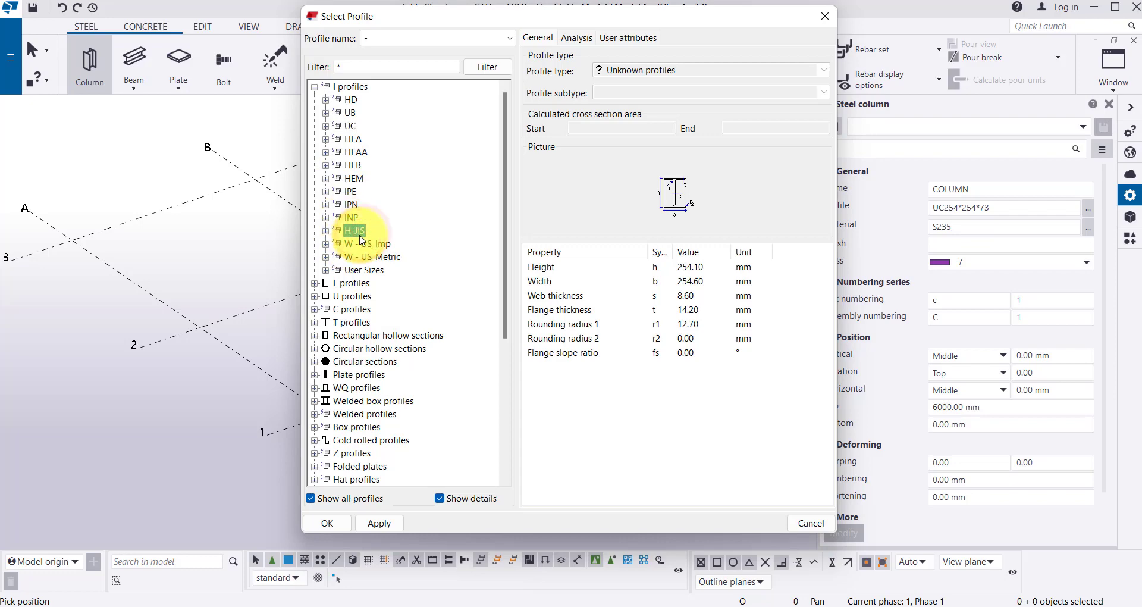
pyautogui.click(364, 258)
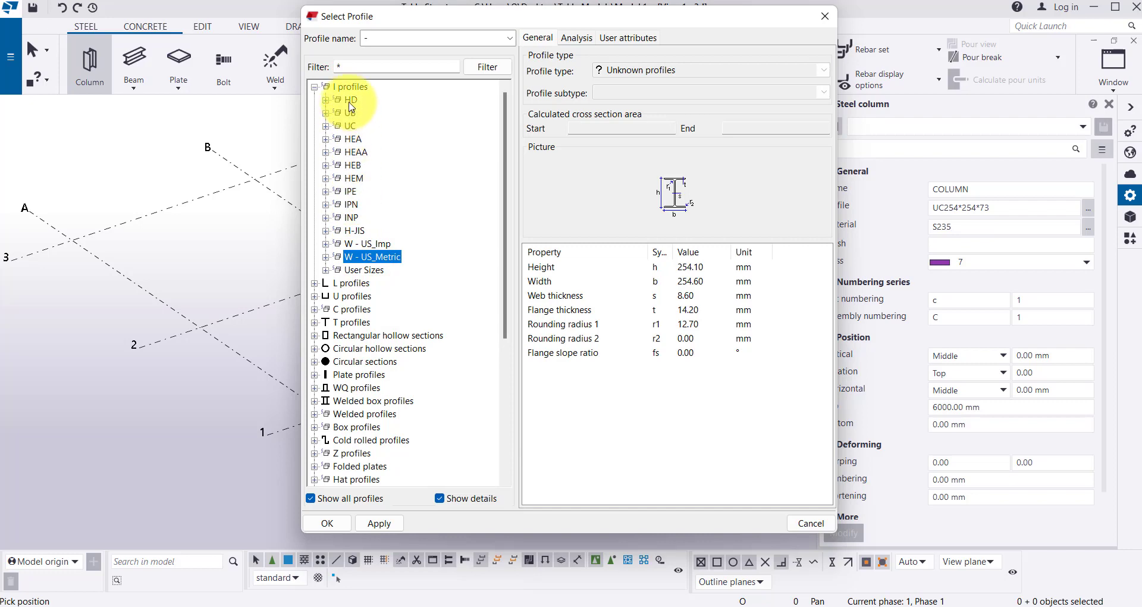
pyautogui.click(348, 125)
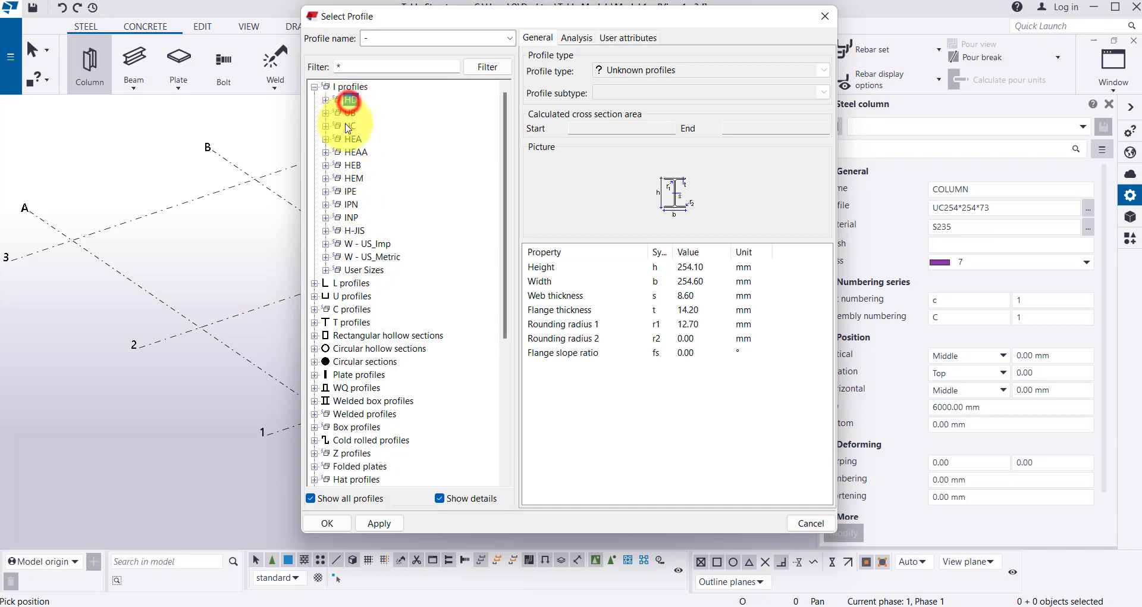
pyautogui.click(351, 204)
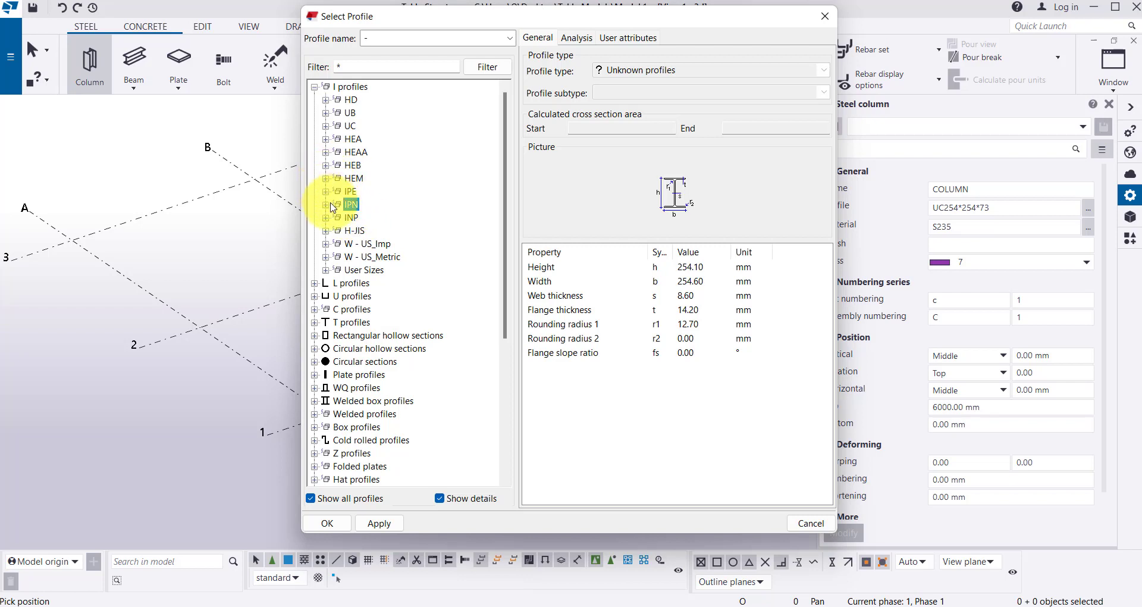
pyautogui.click(325, 230)
pyautogui.click(336, 243)
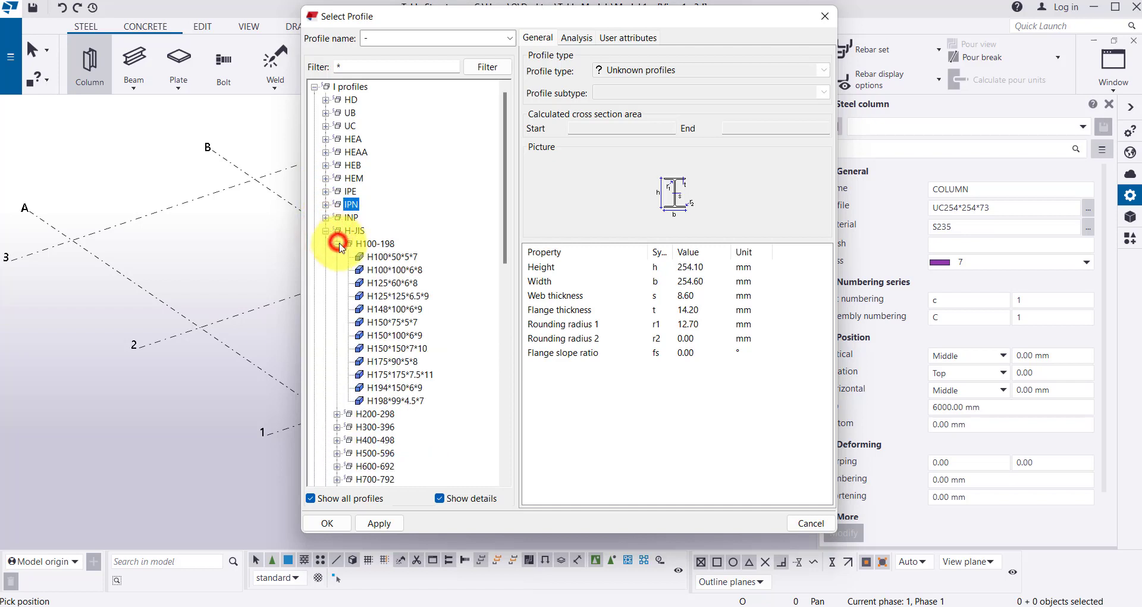
pyautogui.click(379, 257)
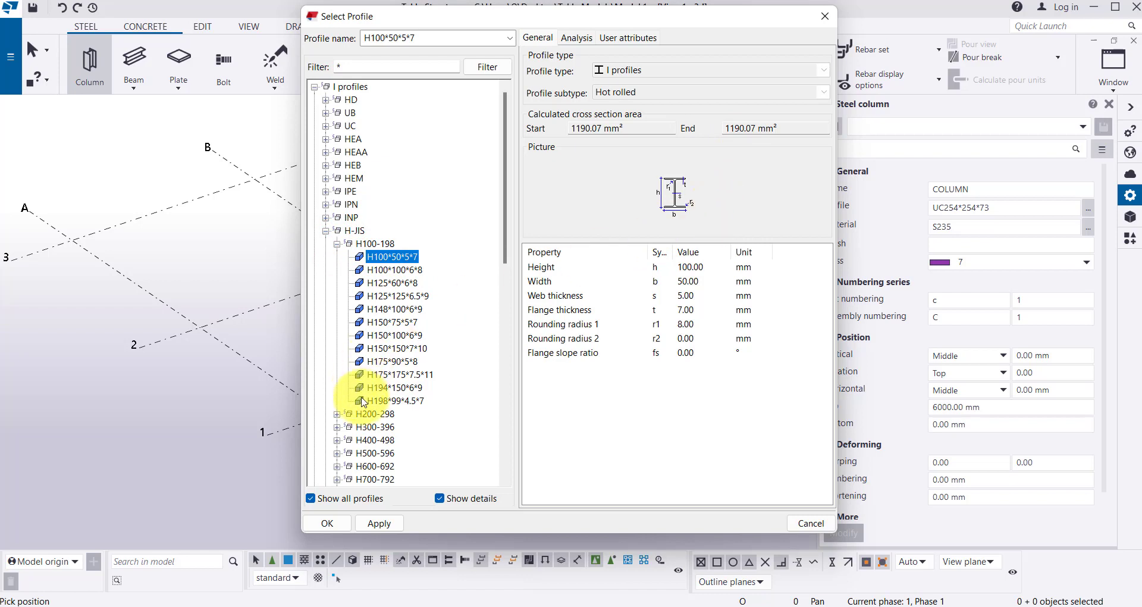
pyautogui.click(390, 352)
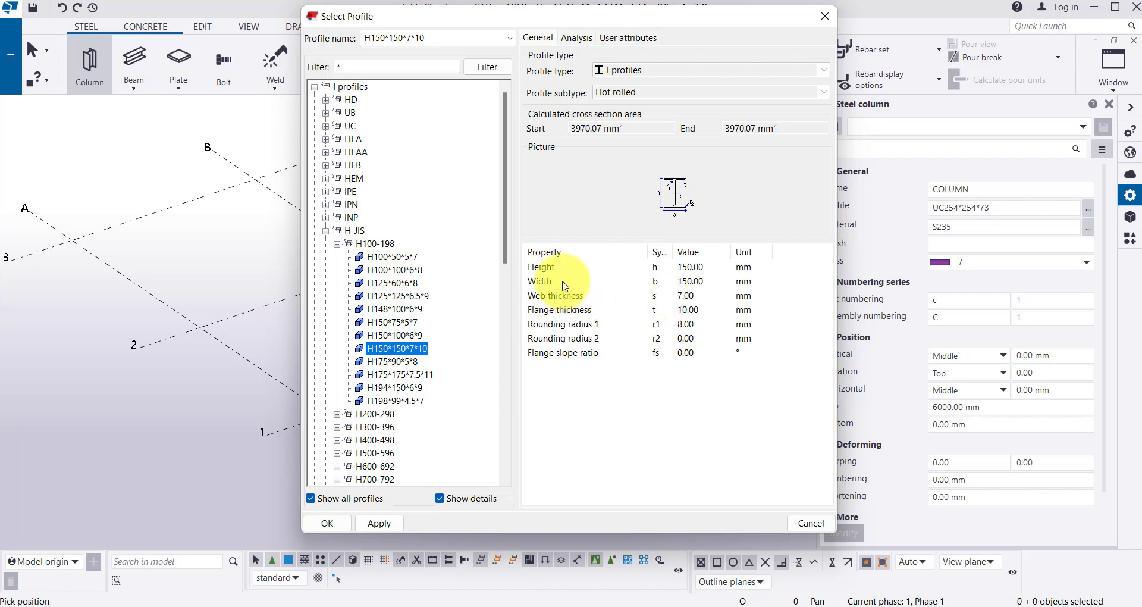
# Step: Examine the selected profile's height, width, web thickness, flange thickness and first rounding radius
pyautogui.click(703, 269)
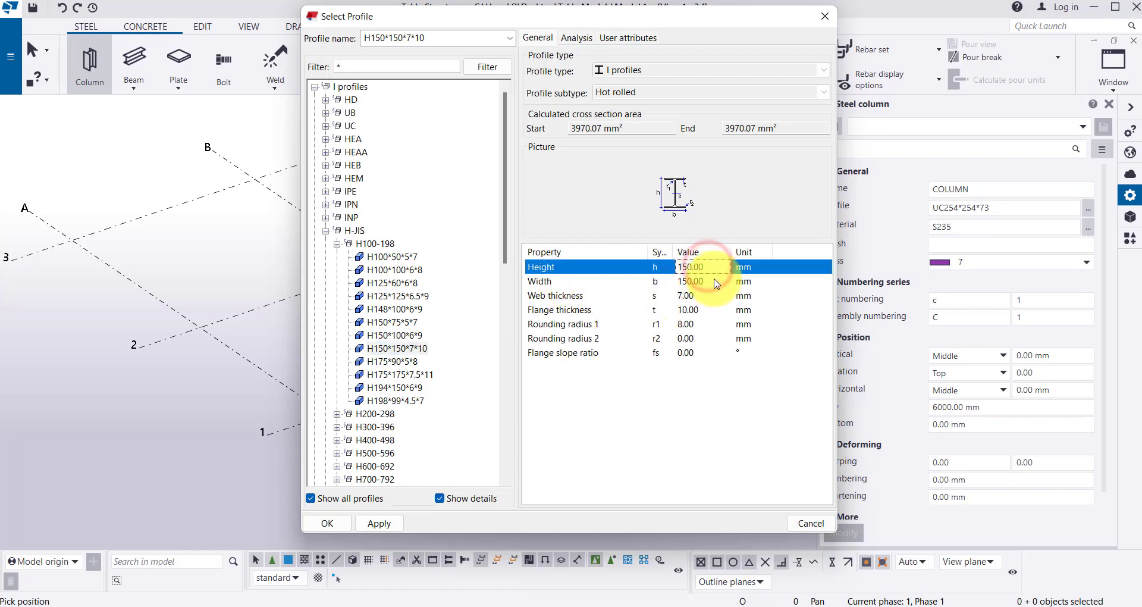
pyautogui.click(715, 281)
pyautogui.click(707, 296)
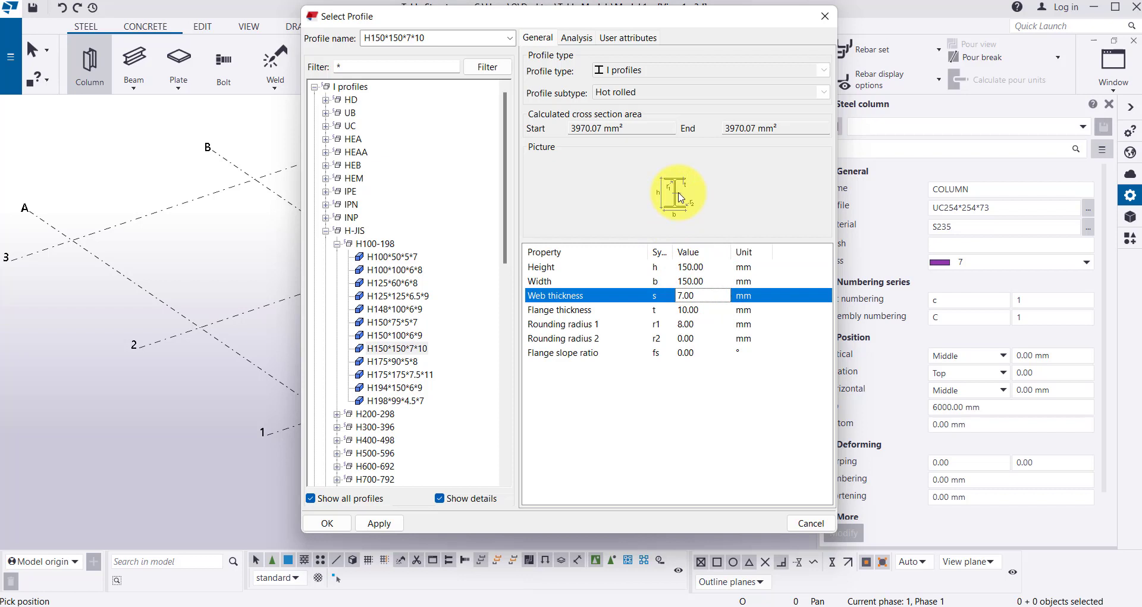
pyautogui.click(701, 310)
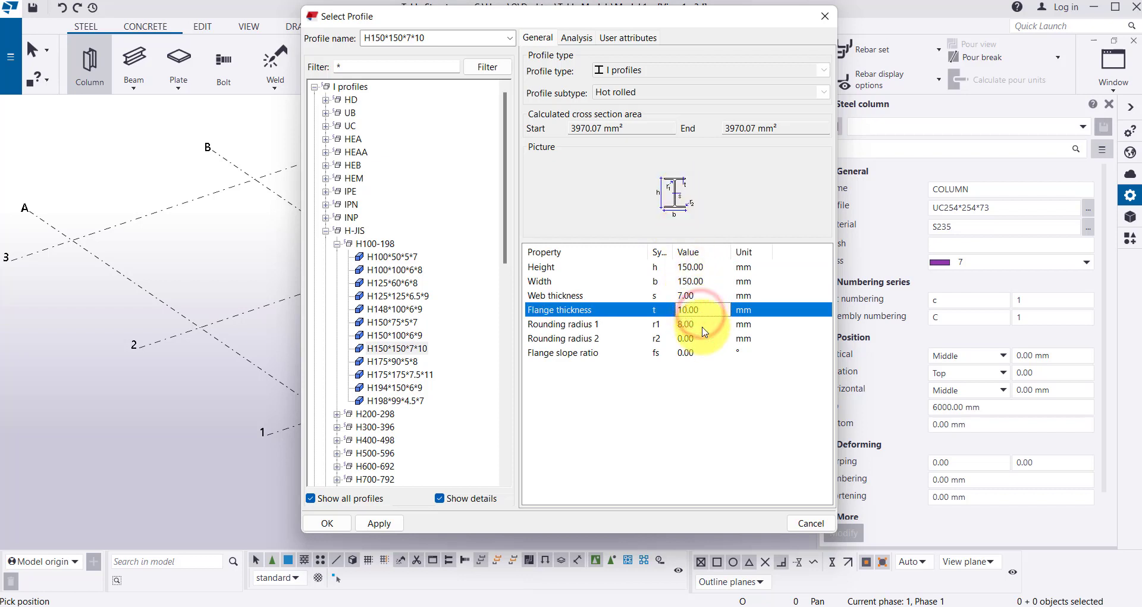
pyautogui.click(701, 325)
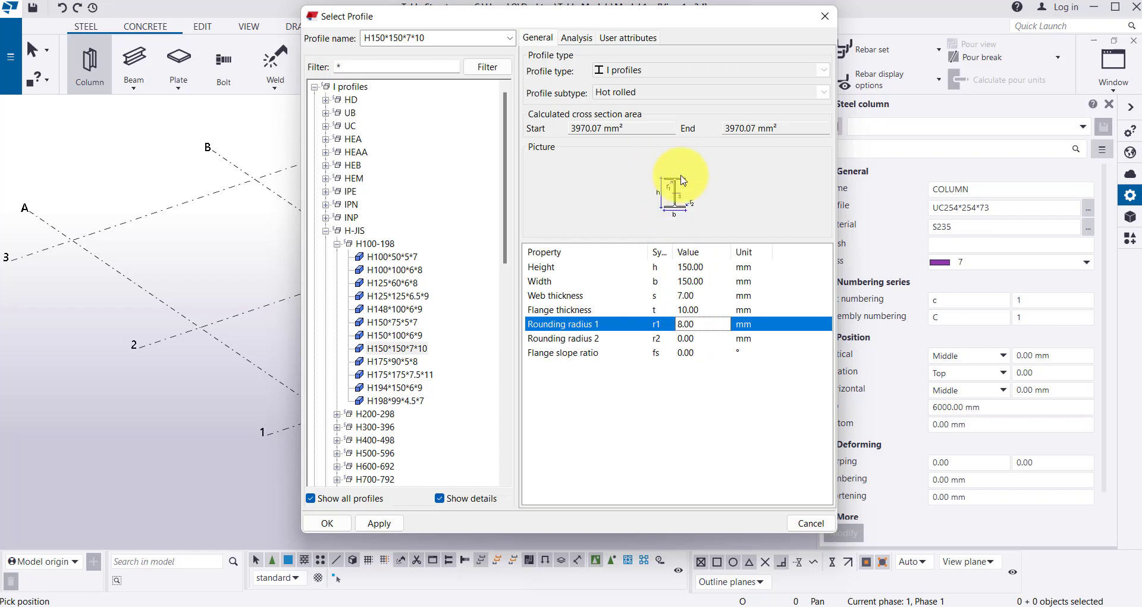
# Step: Examine the selected profile's second rounding radius and flange slope ratio, and collapse the H-JIS group
pyautogui.click(698, 340)
pyautogui.click(696, 353)
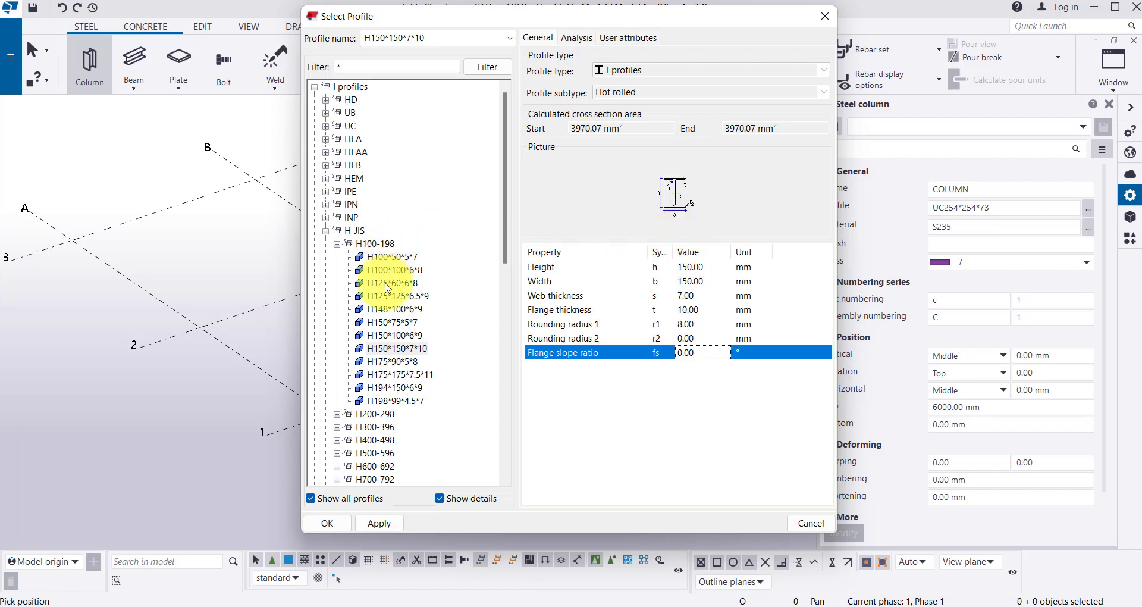
pyautogui.click(326, 233)
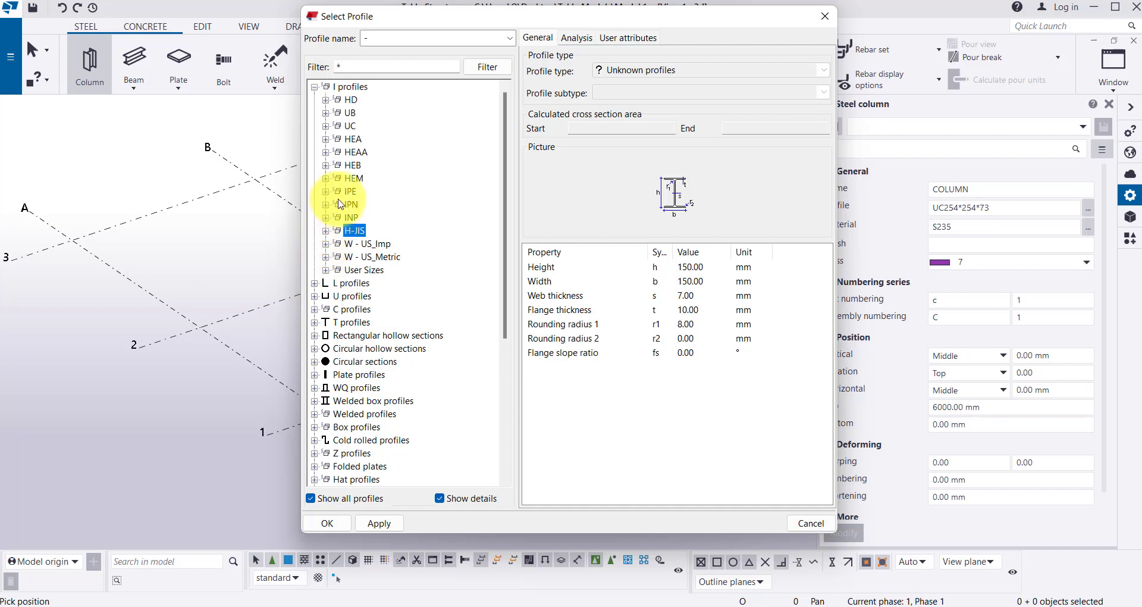
# Step: Select the HI profile under the I profiles' user sizes and examine its width, flange thickness, web thickness and height
pyautogui.click(327, 269)
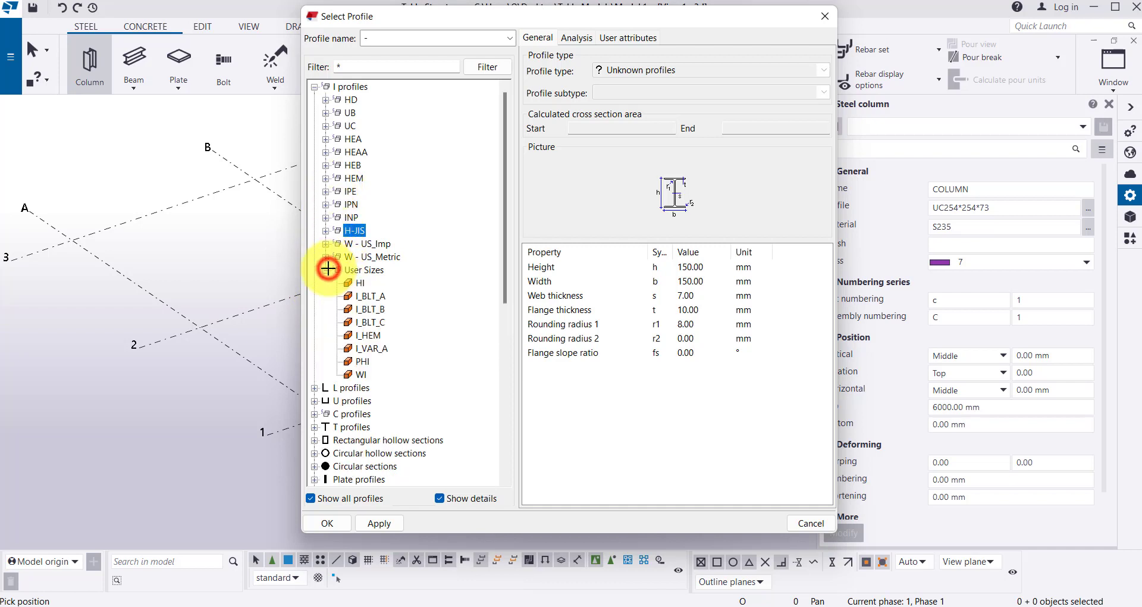
pyautogui.click(360, 284)
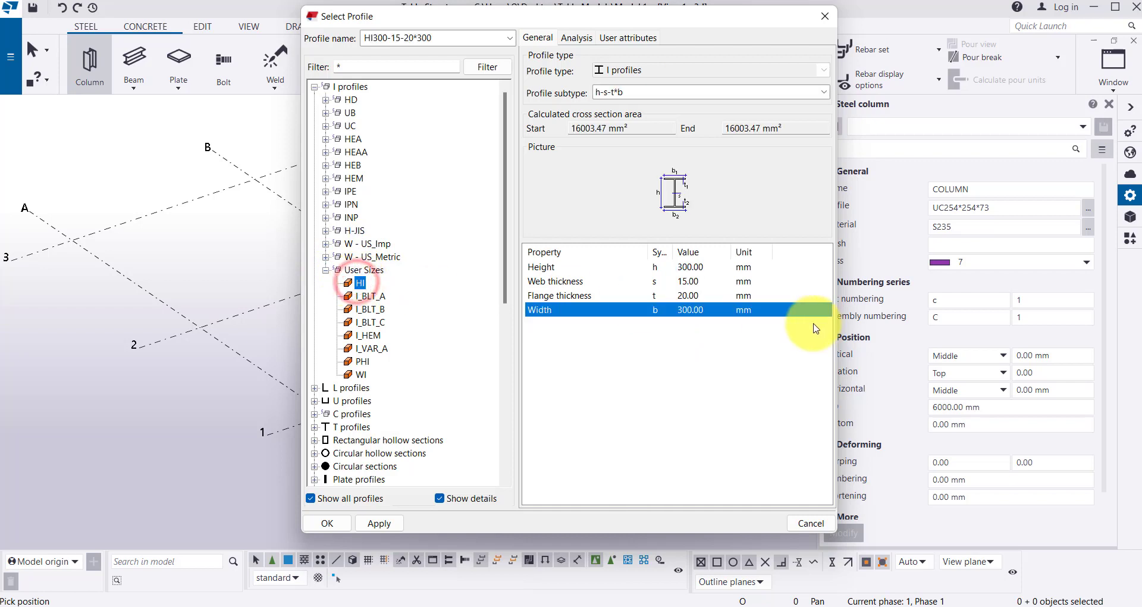
pyautogui.click(702, 307)
pyautogui.click(690, 295)
pyautogui.click(690, 281)
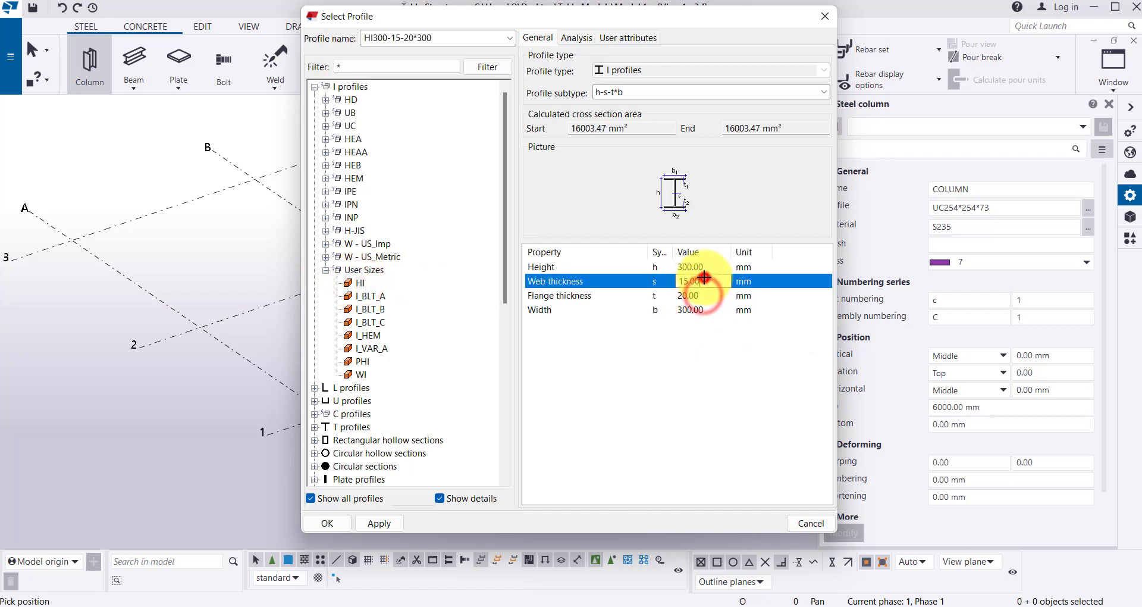
pyautogui.click(689, 266)
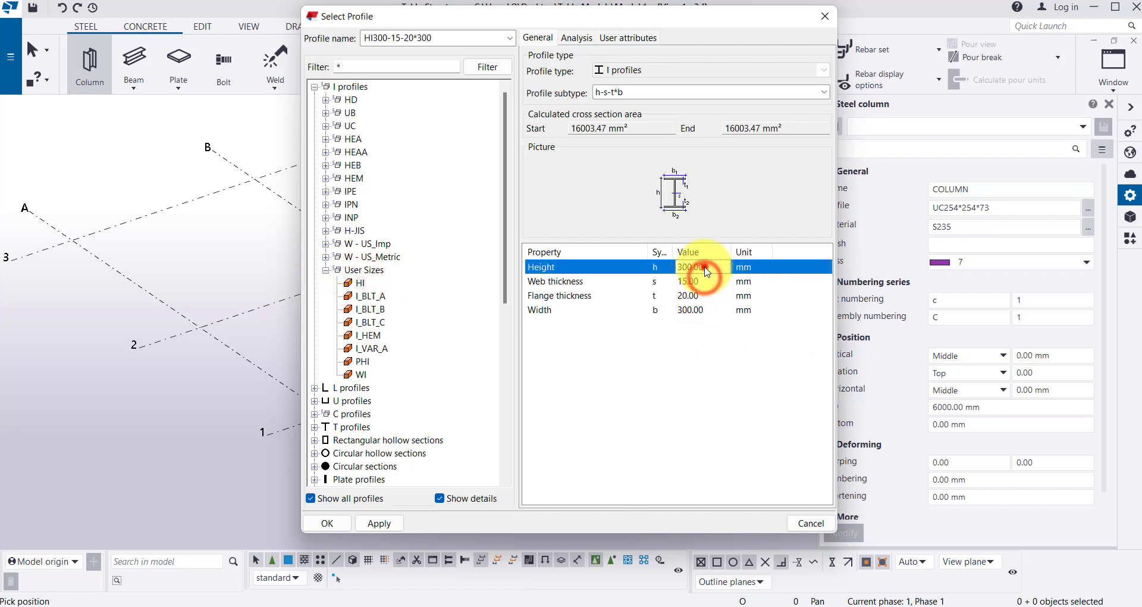
# Step: Look through the L, U and C profile groups, and close the profile catalog
pyautogui.click(327, 274)
pyautogui.click(314, 283)
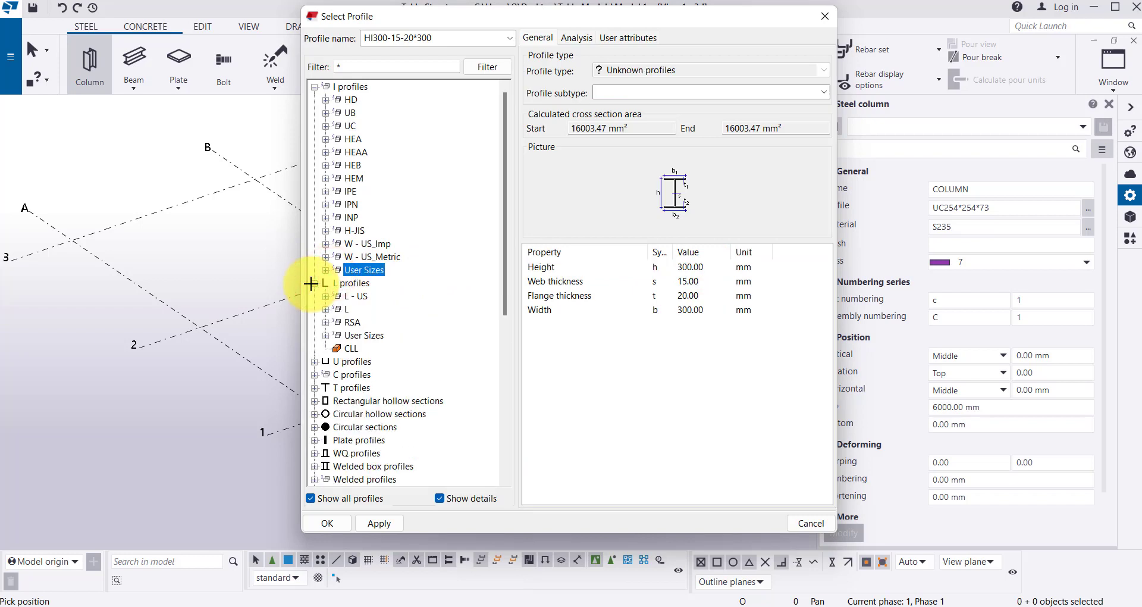
pyautogui.click(325, 309)
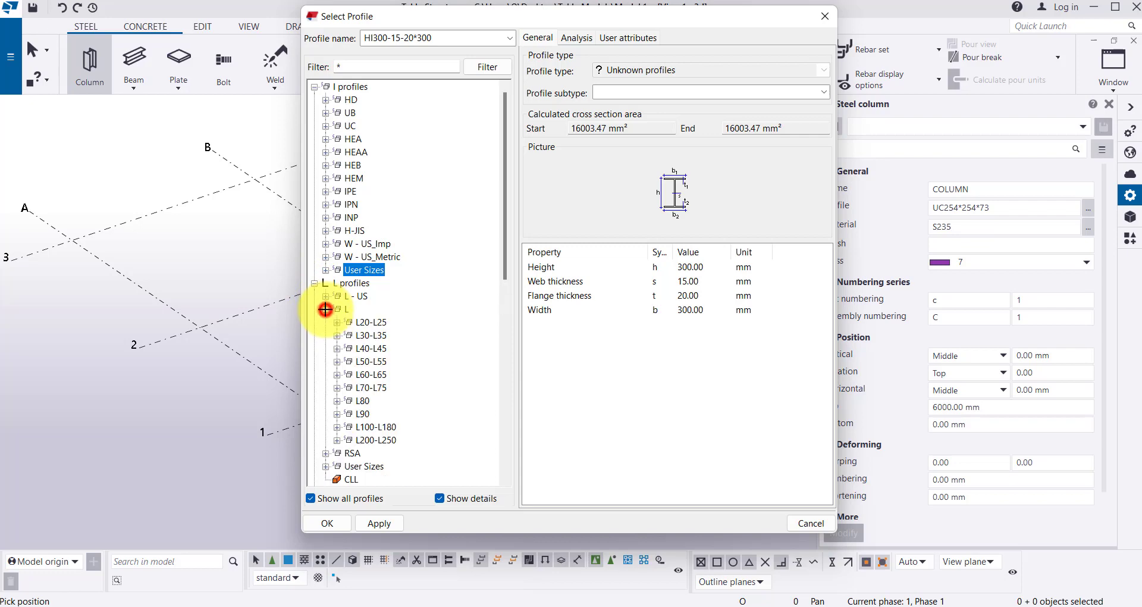
pyautogui.click(377, 321)
pyautogui.click(325, 308)
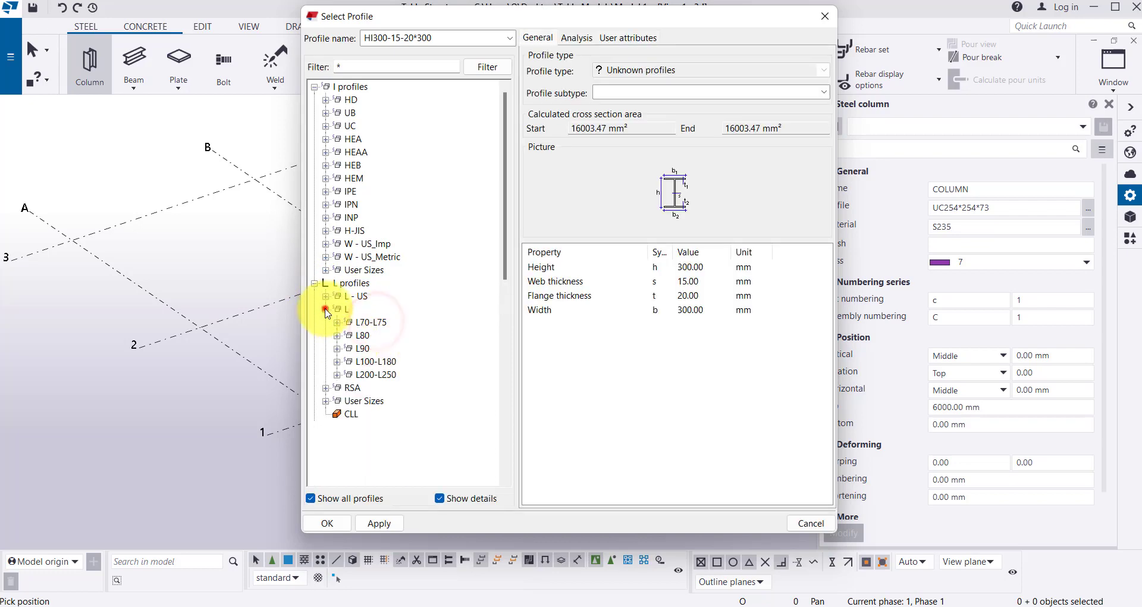
pyautogui.scroll(-3, 320, 321)
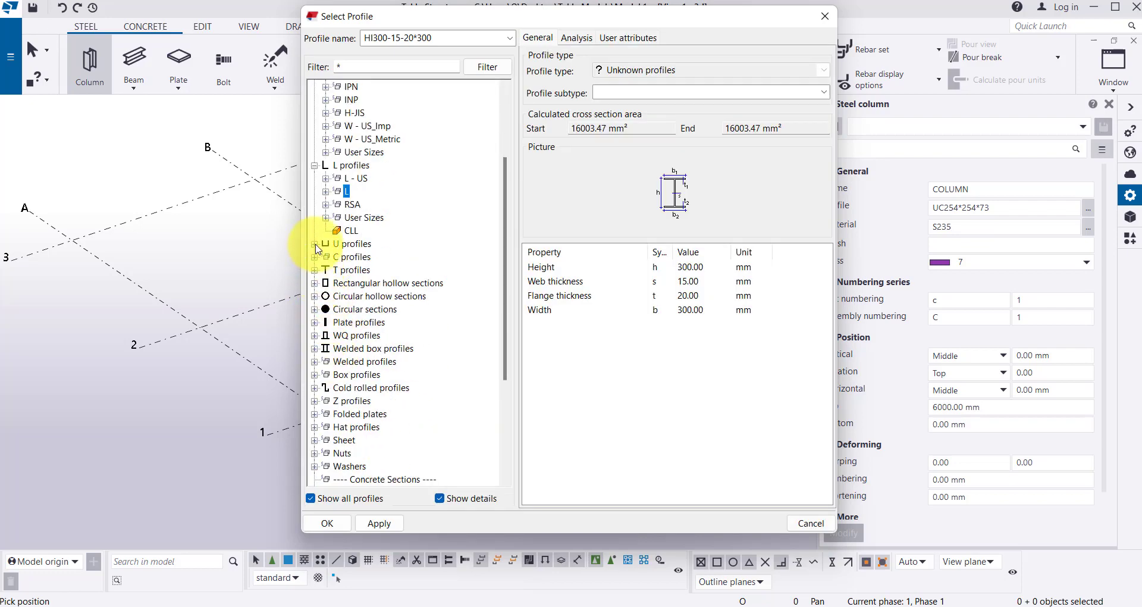
pyautogui.click(316, 244)
pyautogui.click(315, 245)
pyautogui.click(315, 244)
pyautogui.click(315, 244)
pyautogui.click(314, 260)
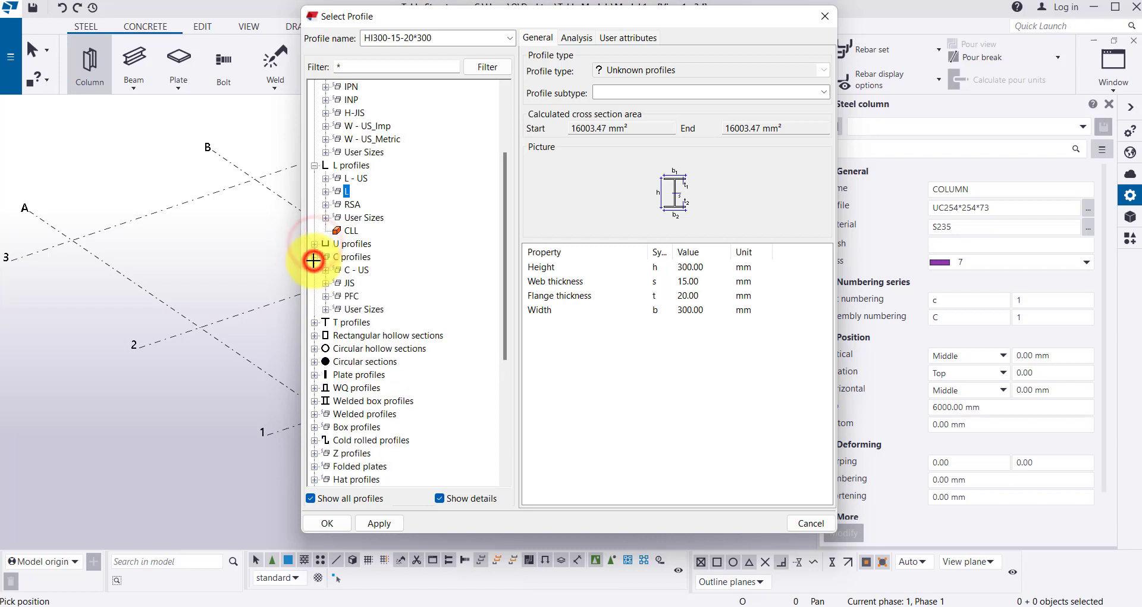
pyautogui.scroll(3, 333, 291)
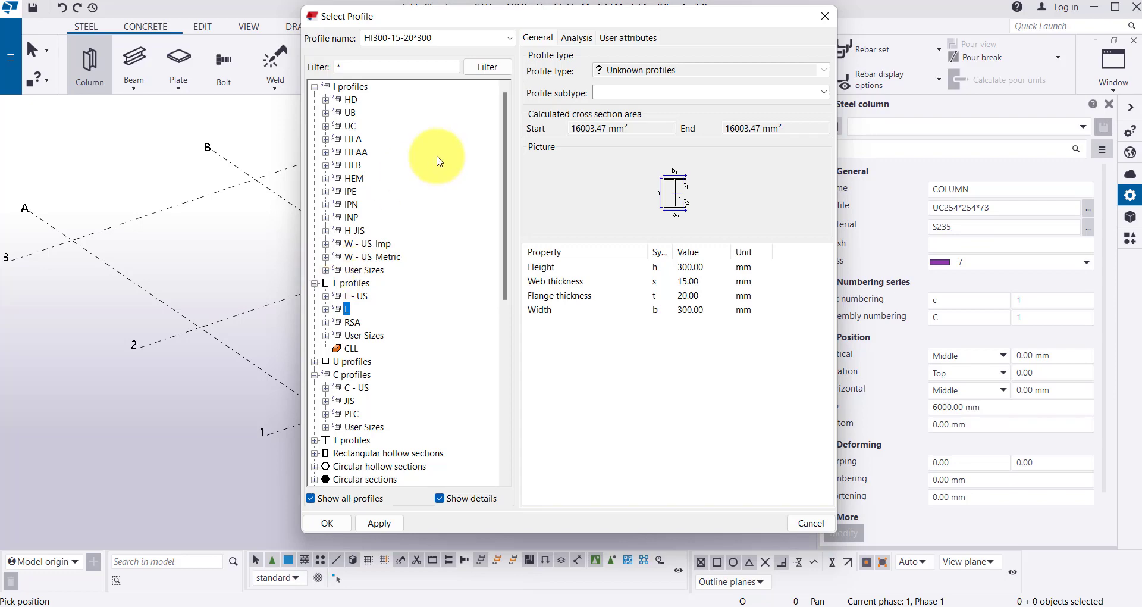
pyautogui.click(339, 519)
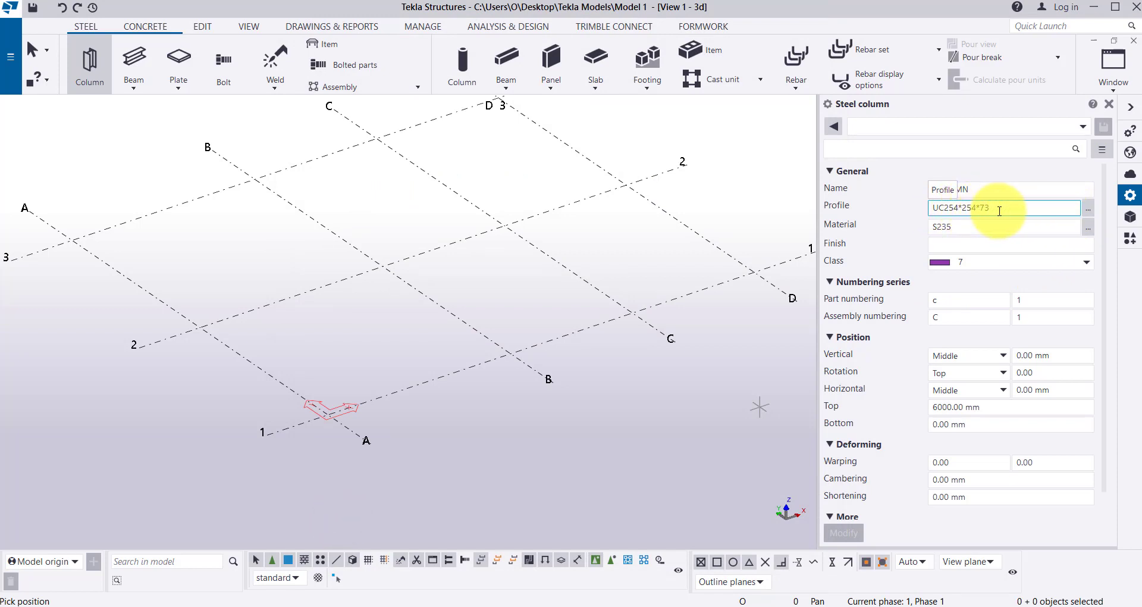
# Step: Examine the steel grades and other material groups in the column's material catalog, and close it without choosing a material
pyautogui.click(1088, 232)
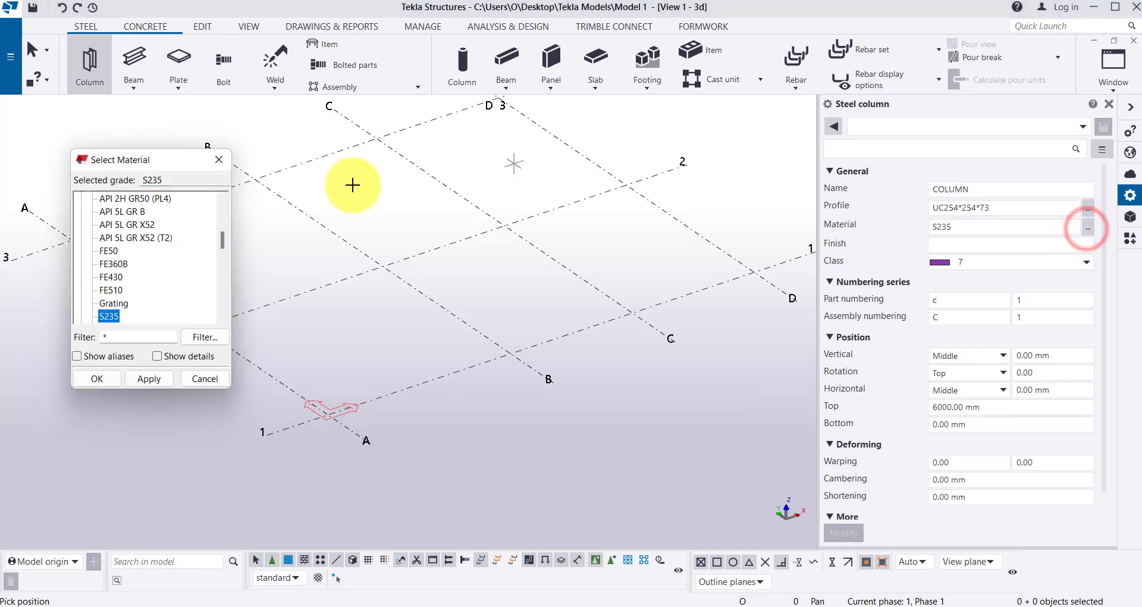
pyautogui.moveTo(221, 238); pyautogui.dragTo(232, 332)
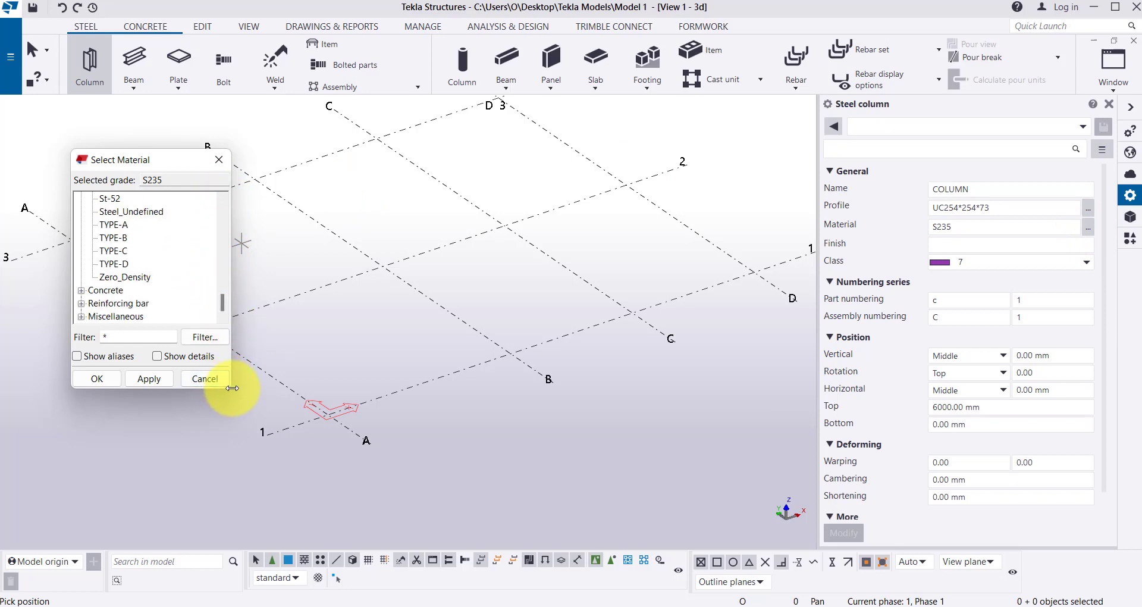
pyautogui.moveTo(231, 387); pyautogui.dragTo(448, 471)
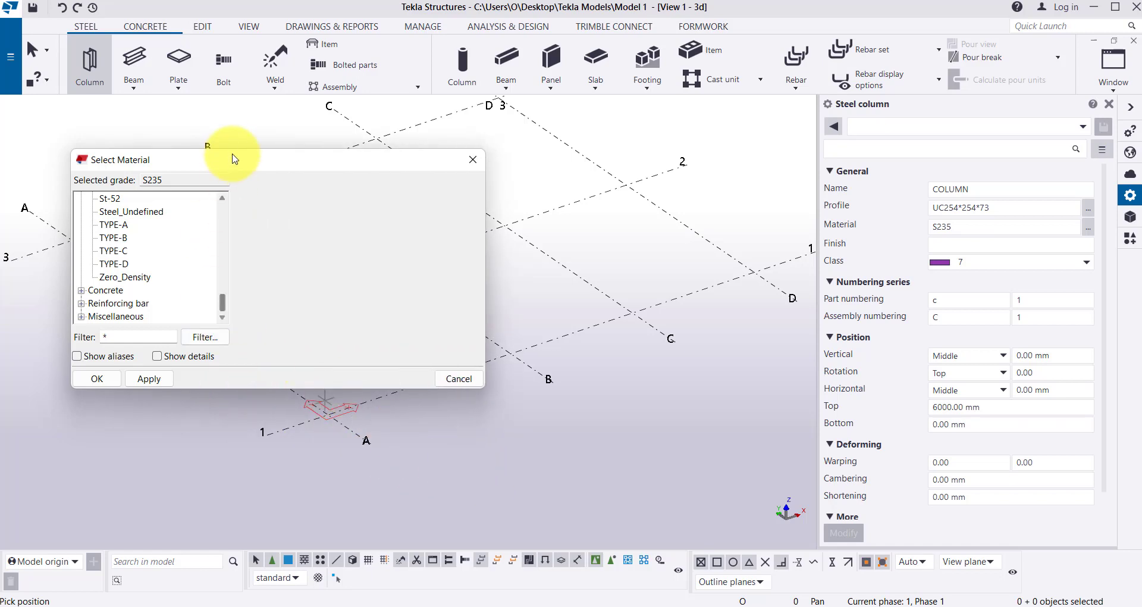
pyautogui.moveTo(235, 166); pyautogui.dragTo(397, 172)
pyautogui.scroll(15, 301, 238)
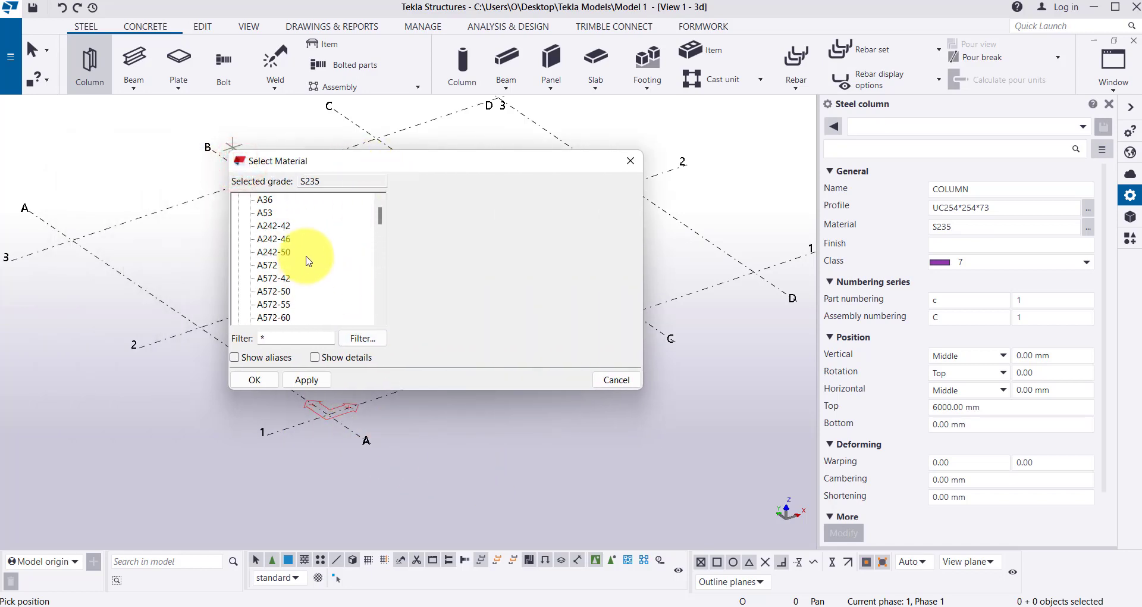
pyautogui.scroll(-5, 294, 257)
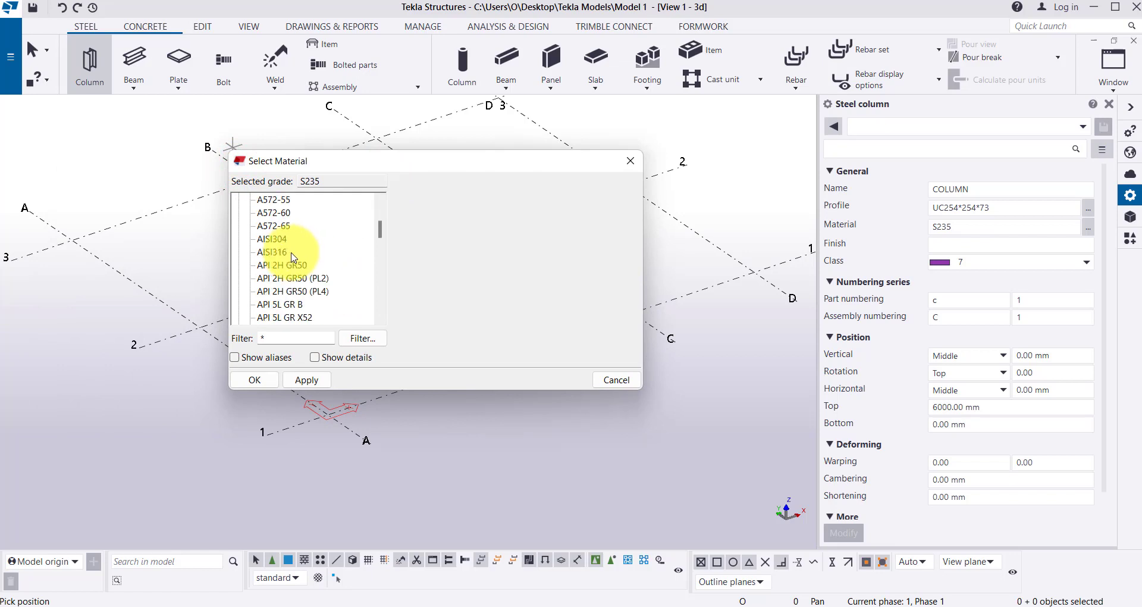
pyautogui.scroll(3, 294, 257)
pyautogui.scroll(-2, 294, 257)
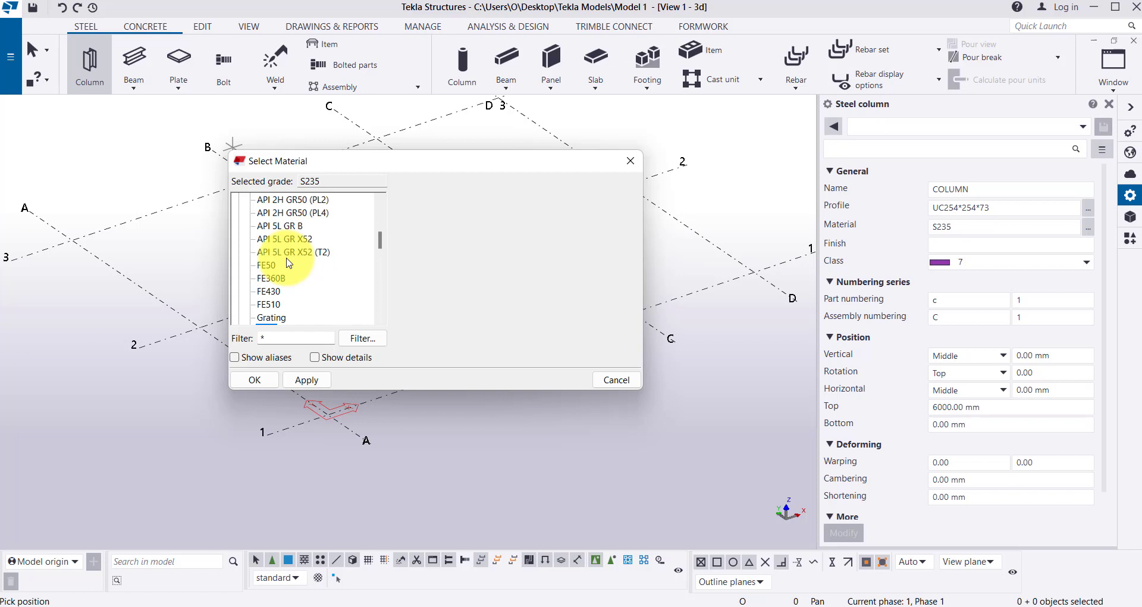
pyautogui.scroll(-2, 289, 263)
pyautogui.scroll(-5, 289, 263)
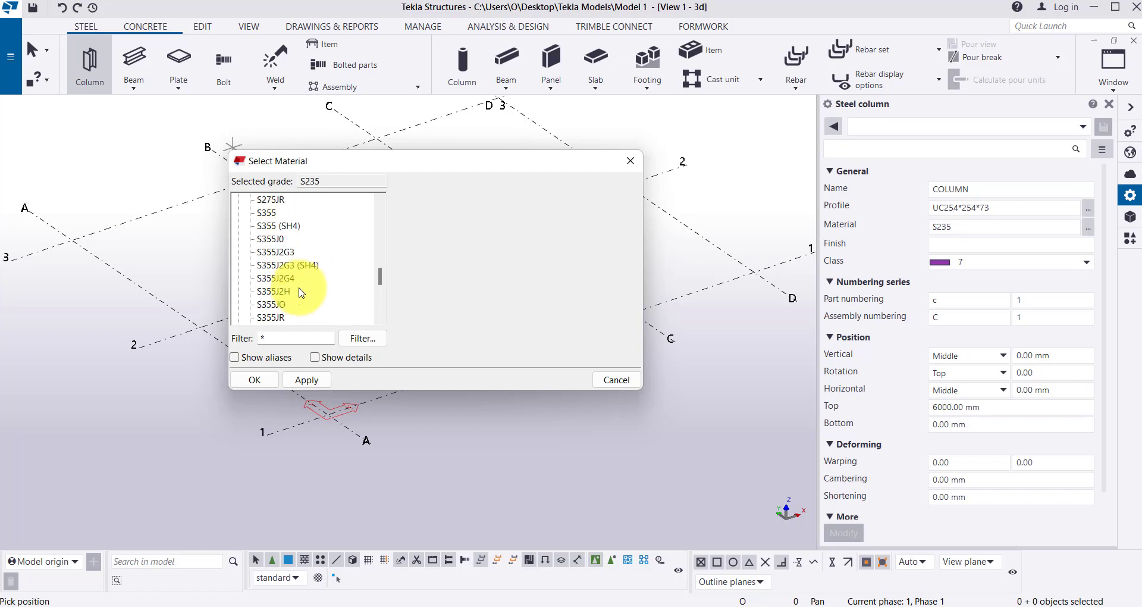
pyautogui.scroll(-5, 301, 292)
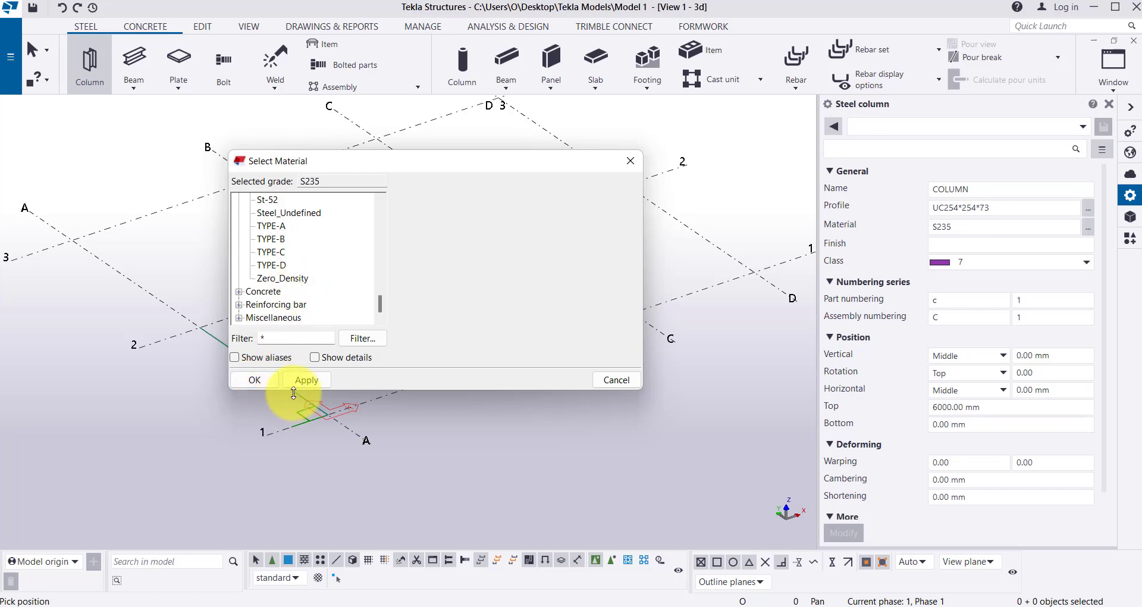
pyautogui.click(615, 384)
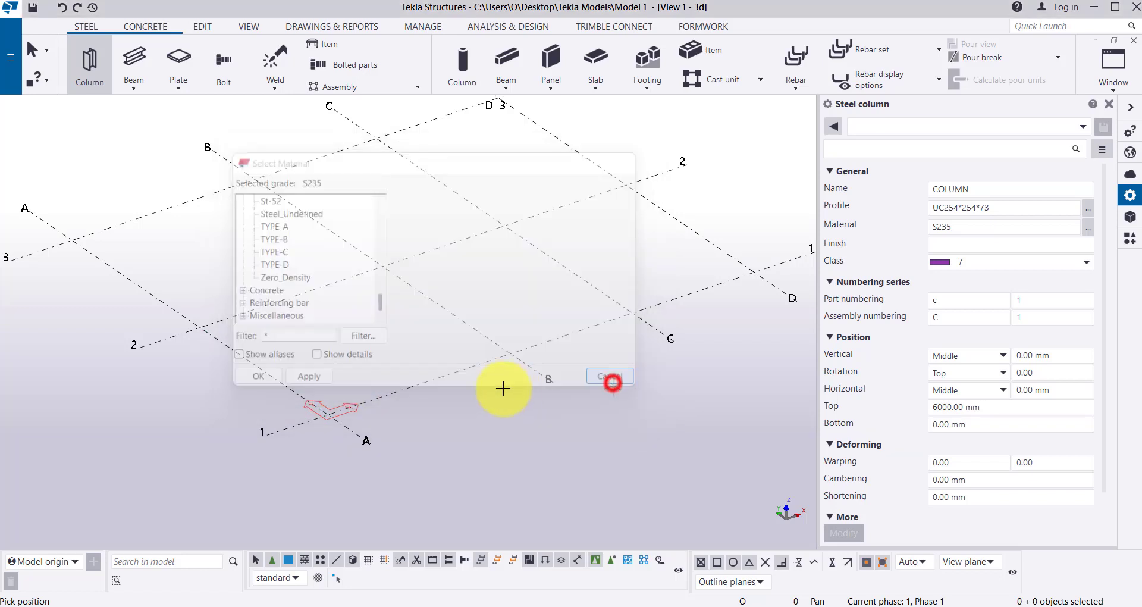
# Step: Set the column's class to 10 and place the column at grid intersection A-1
pyautogui.click(951, 244)
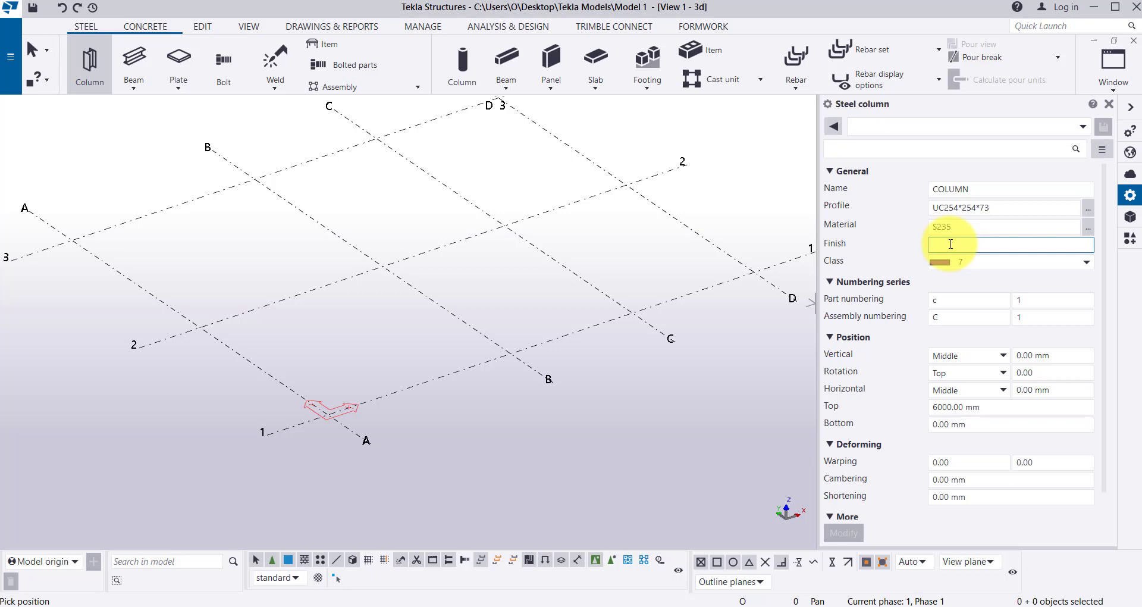
pyautogui.click(1009, 259)
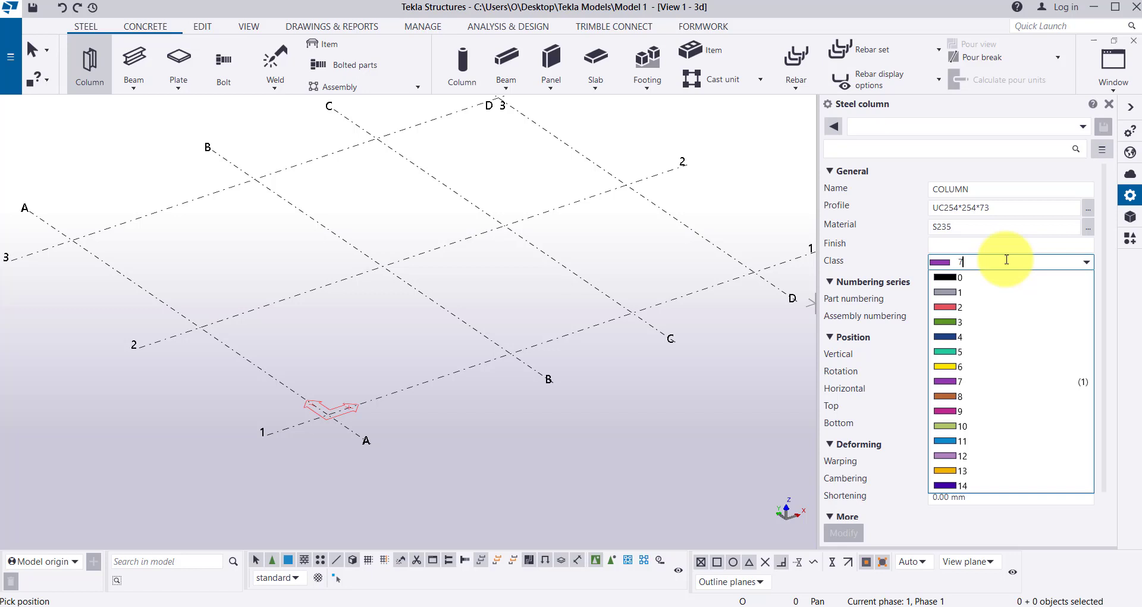
pyautogui.click(963, 426)
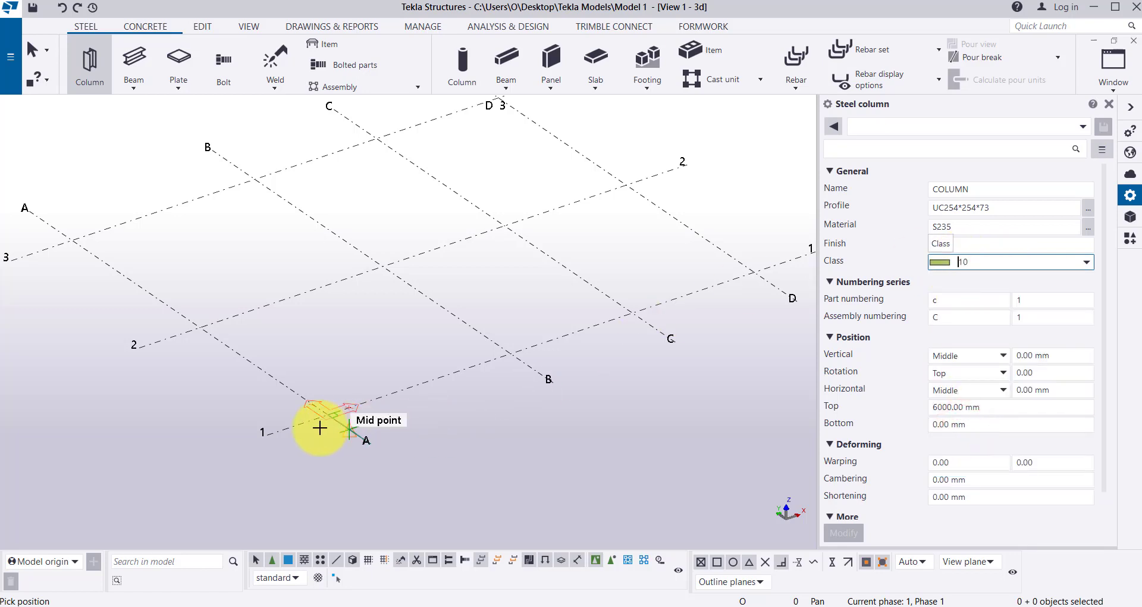
pyautogui.scroll(3, 320, 428)
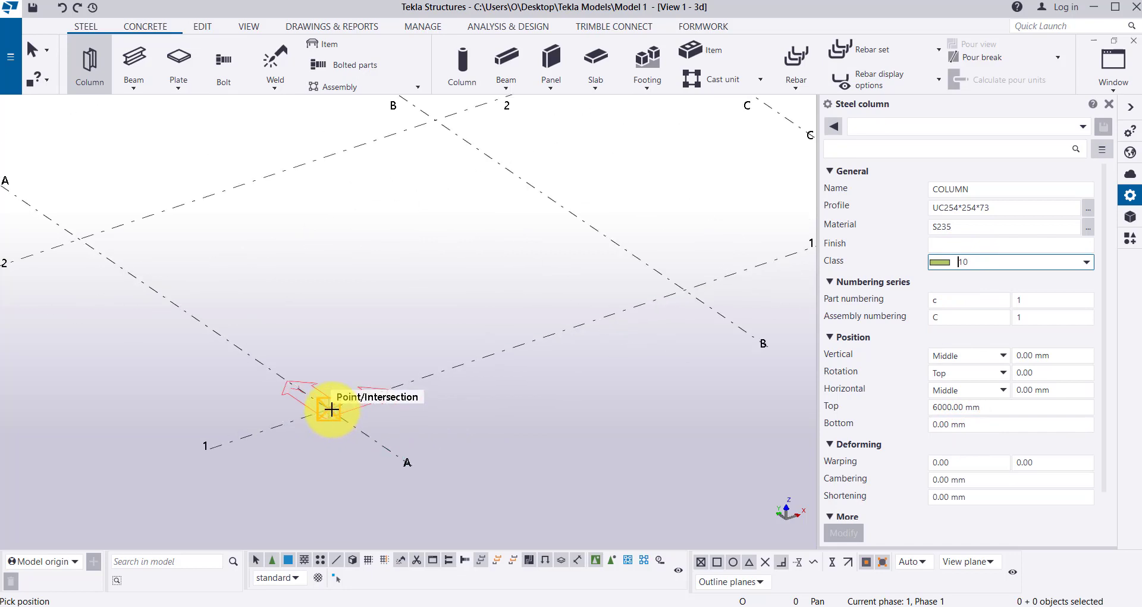
pyautogui.click(331, 409)
pyautogui.scroll(-1, 338, 278)
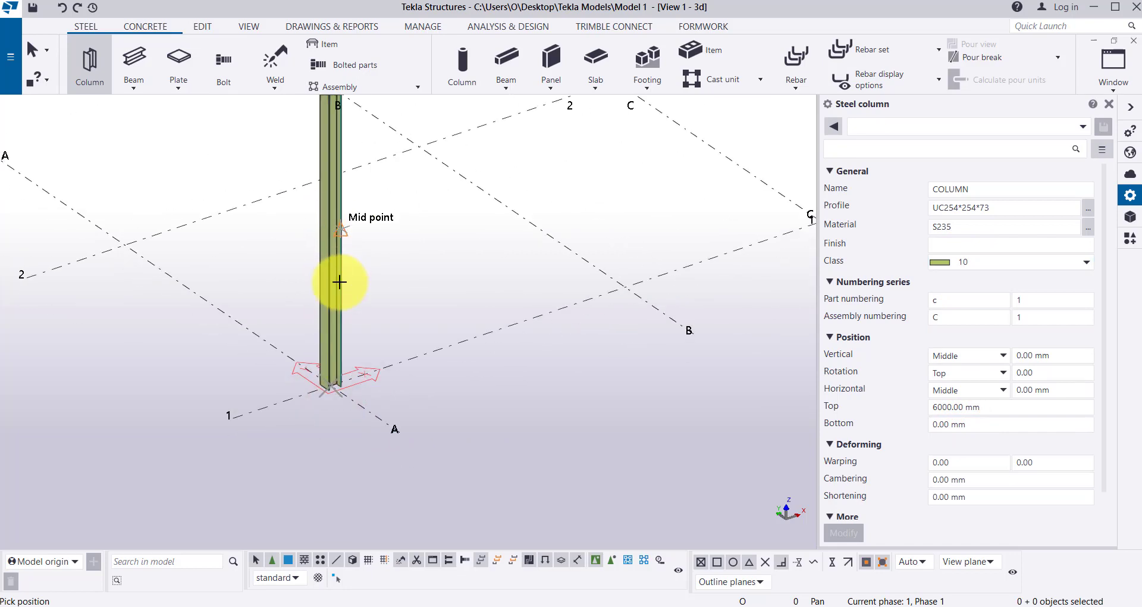
pyautogui.scroll(-1, 339, 281)
# Step: Set the column's class to 4 and place another column at grid intersection B-1
pyautogui.click(1042, 266)
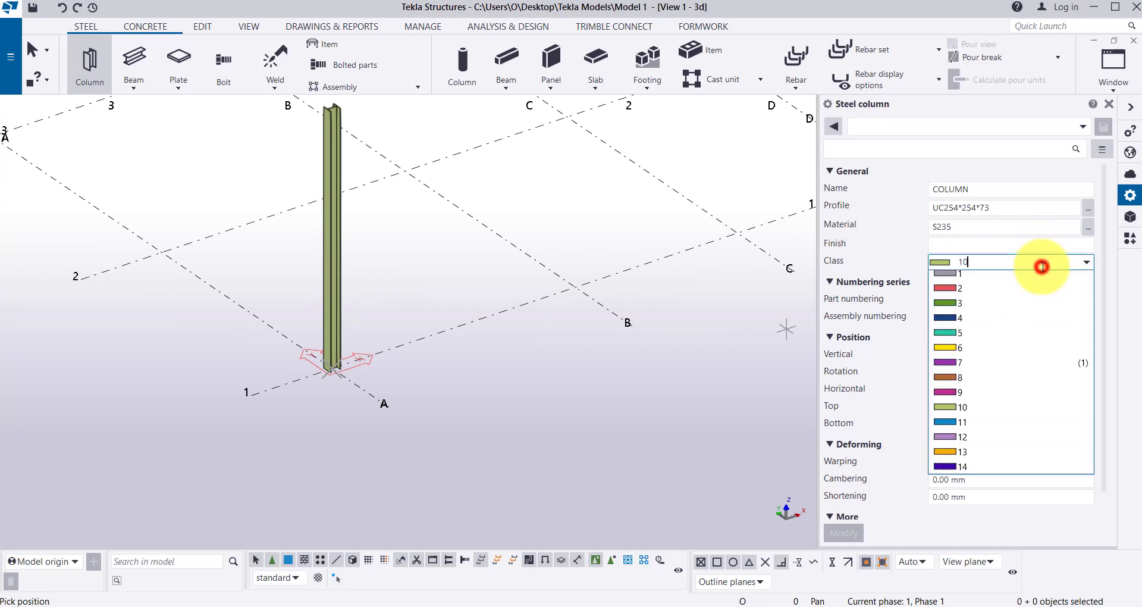
pyautogui.click(963, 336)
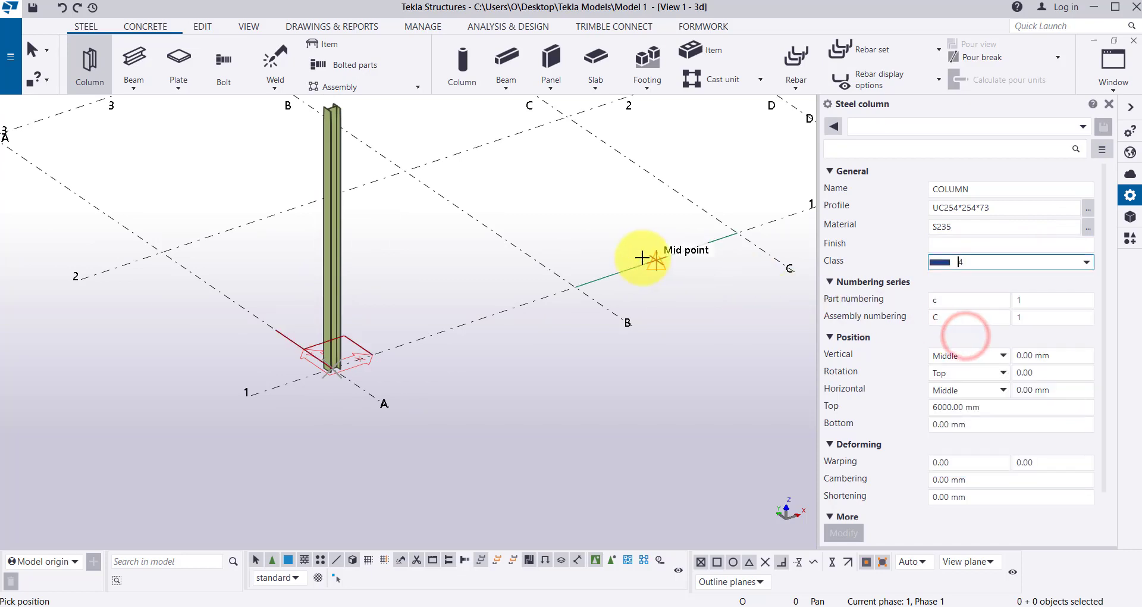
pyautogui.click(580, 288)
pyautogui.scroll(-2, 485, 204)
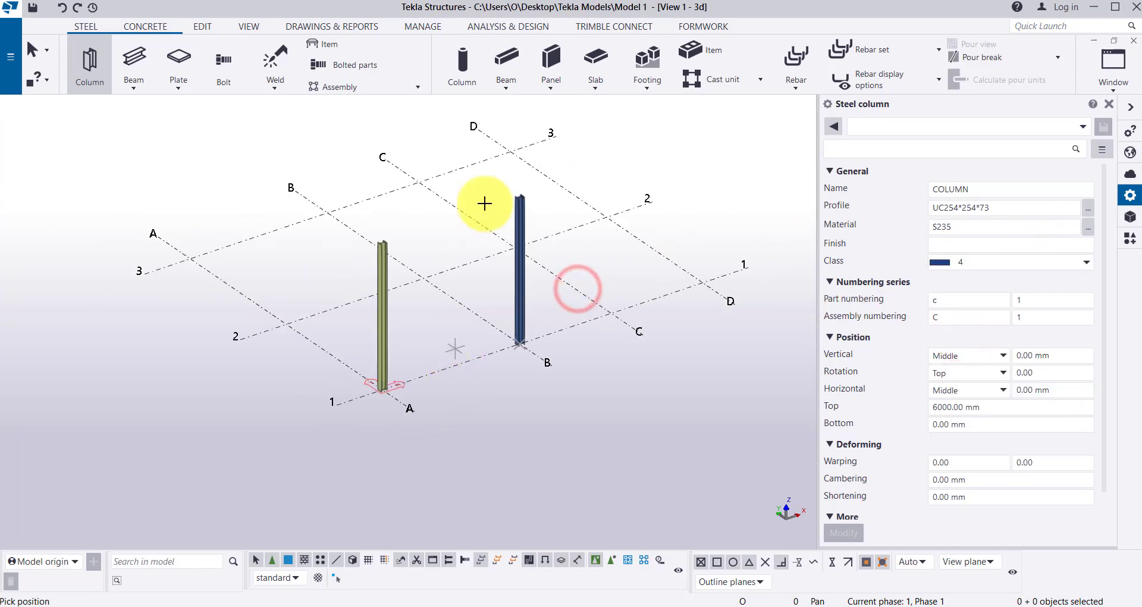
pyautogui.scroll(2, 446, 217)
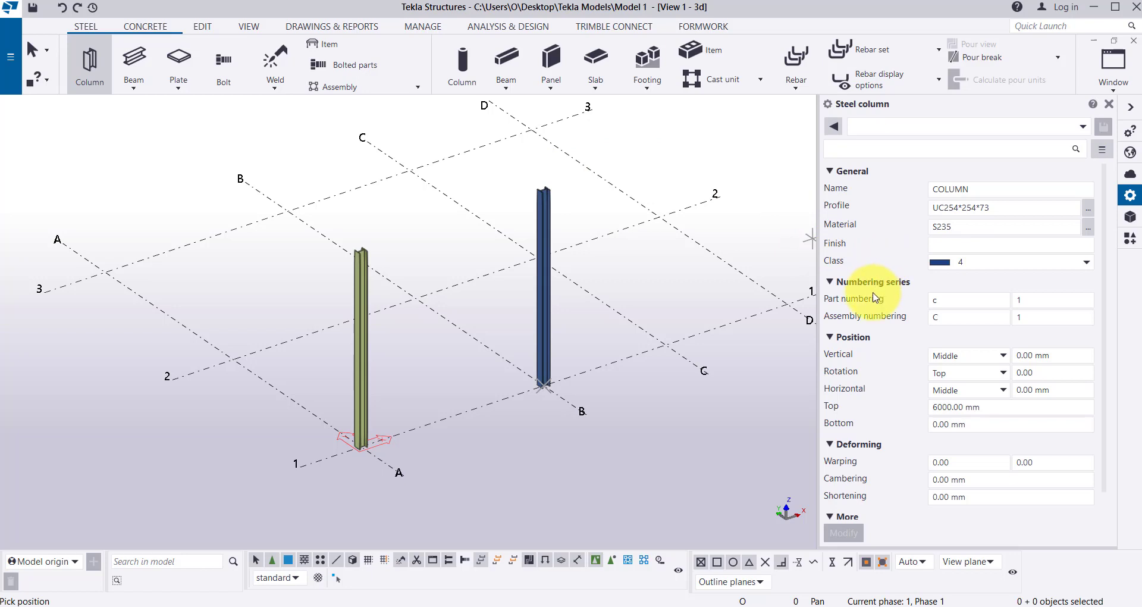
# Step: Set the steel column's part numbering prefix to an uppercase C
pyautogui.click(970, 302)
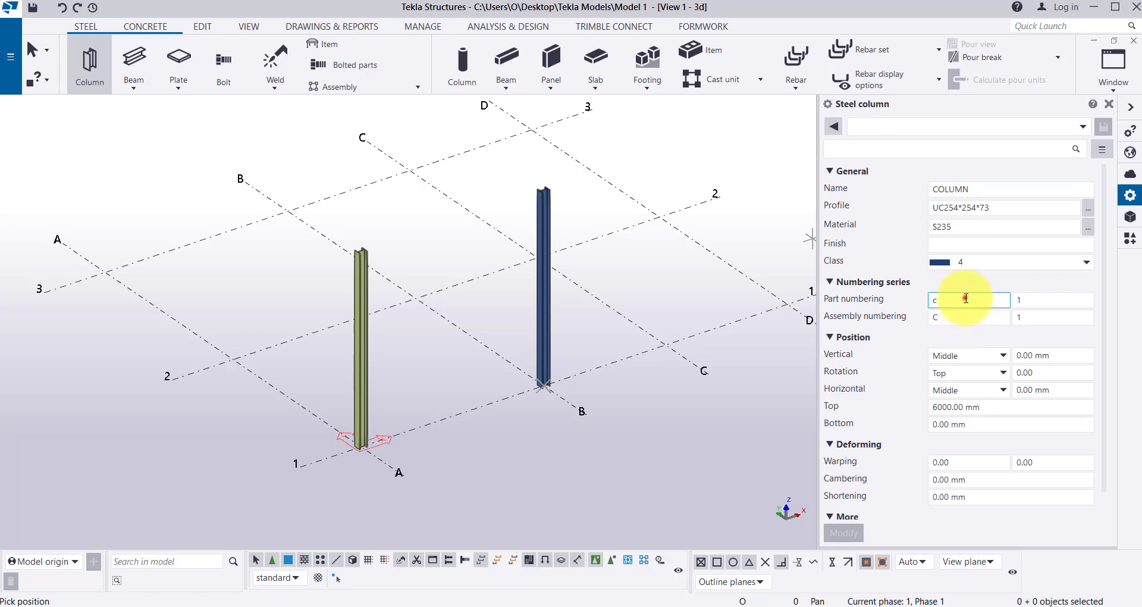
pyautogui.moveTo(965, 298); pyautogui.dragTo(926, 303)
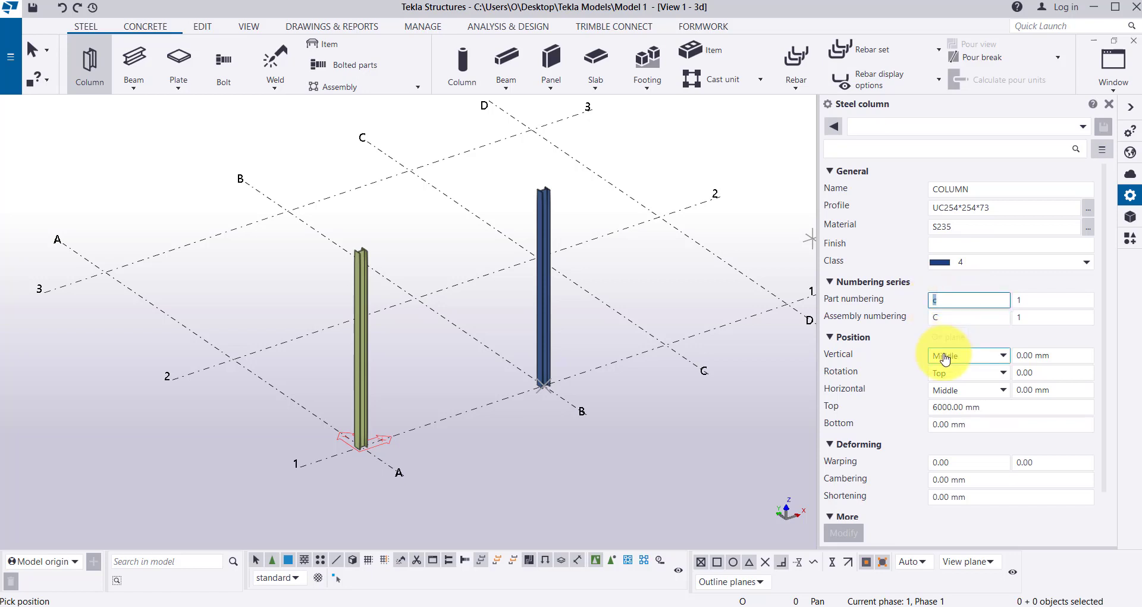
pyautogui.write('C')
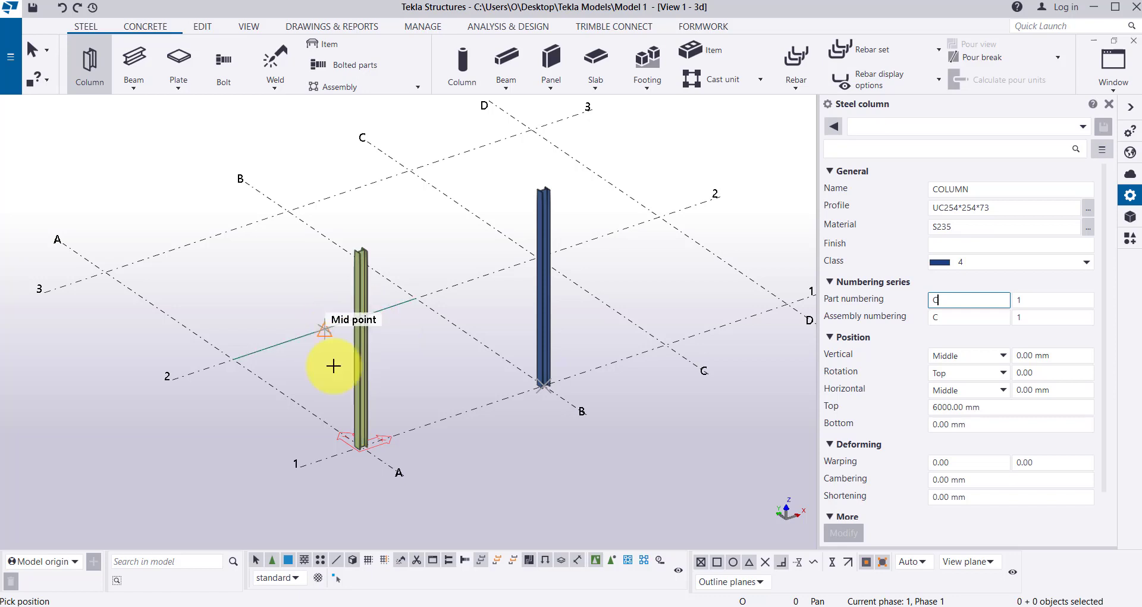
pyautogui.click(963, 317)
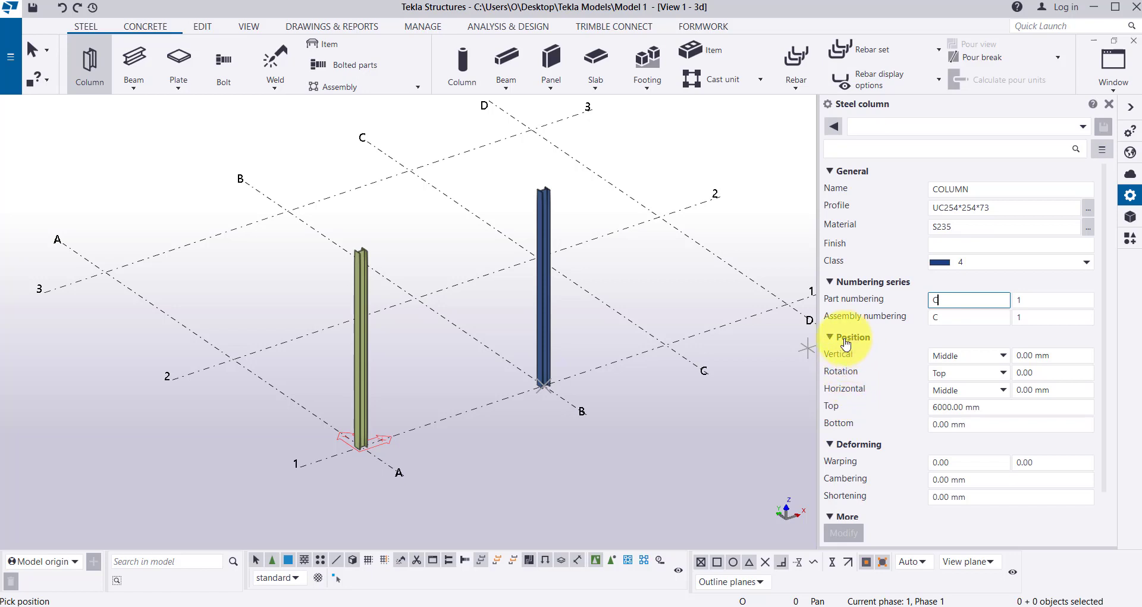
# Step: Delete all the old named grid and plan views from the view list, keeping the visible 3d view
pyautogui.scroll(-1, 260, 344)
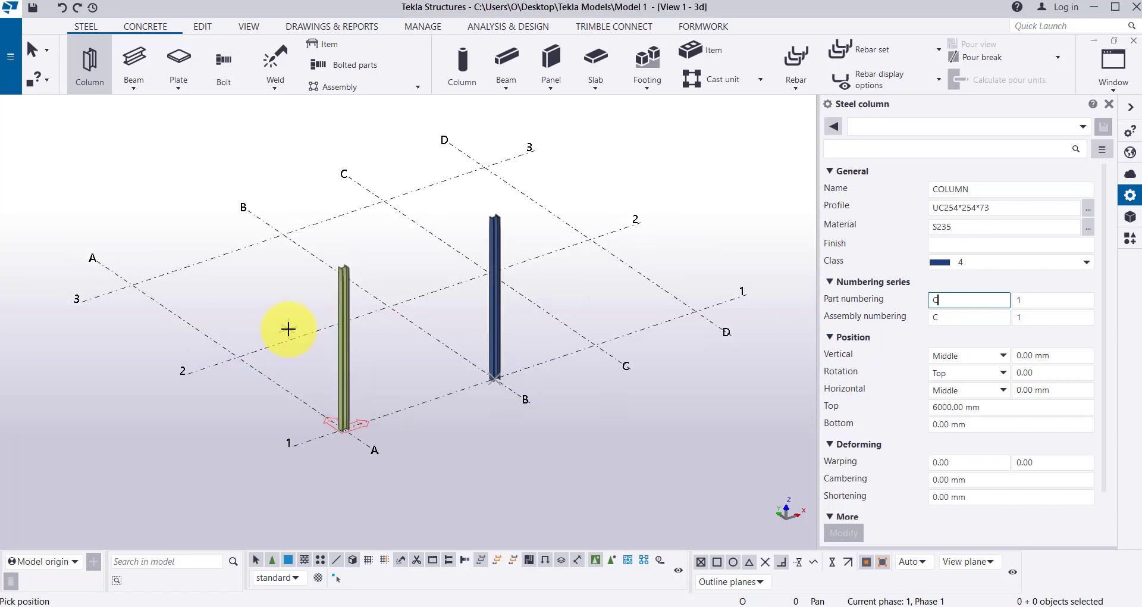
pyautogui.click(245, 29)
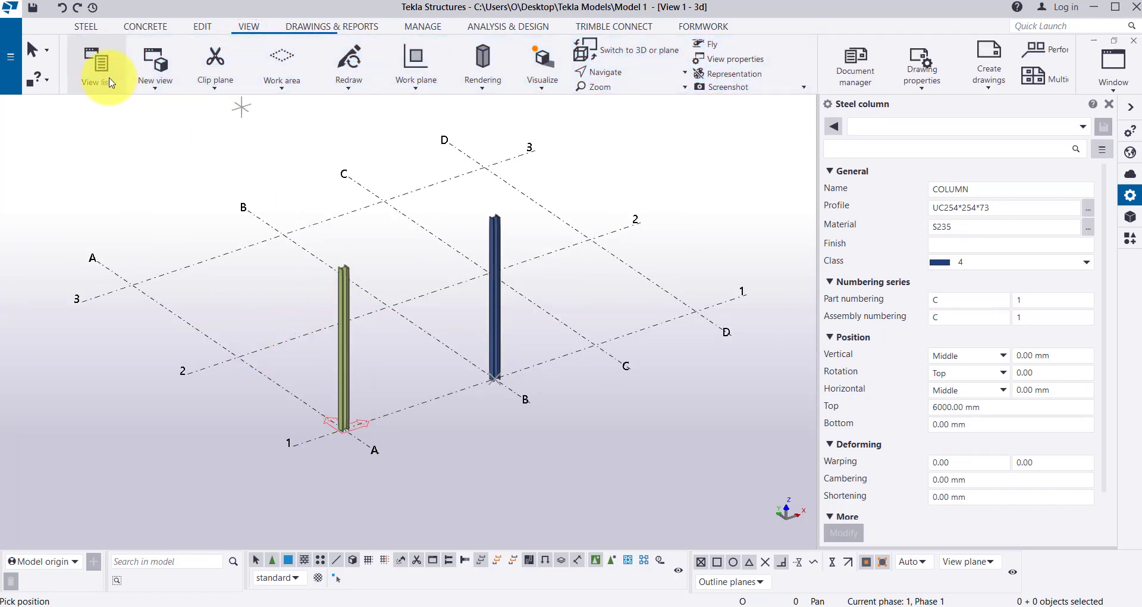
pyautogui.click(109, 78)
pyautogui.moveTo(124, 234); pyautogui.dragTo(123, 352)
pyautogui.click(216, 284)
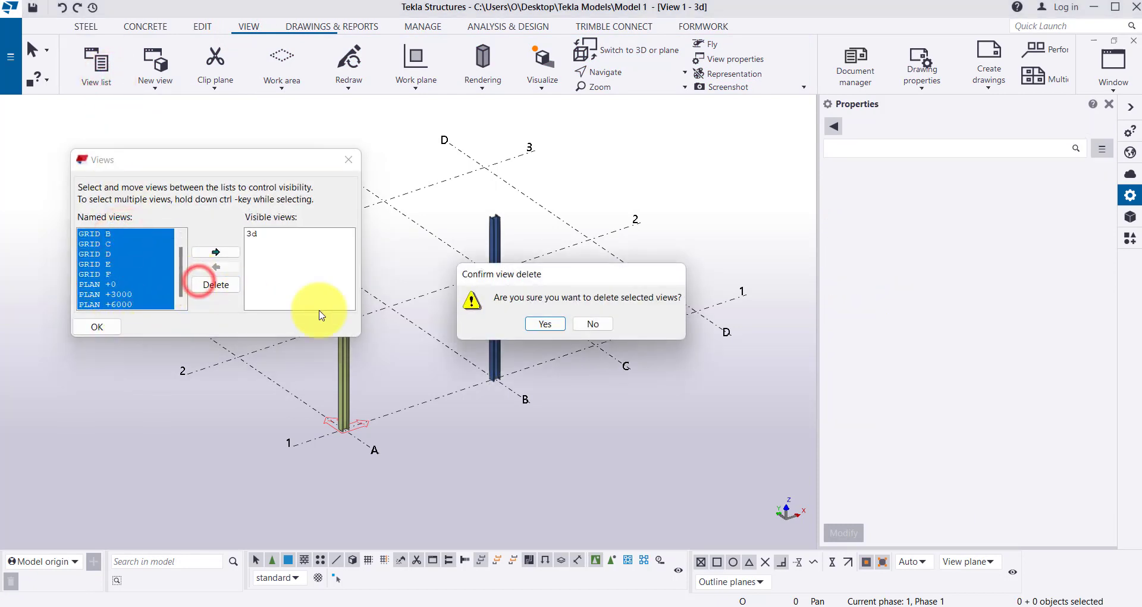
pyautogui.click(534, 324)
pyautogui.click(110, 326)
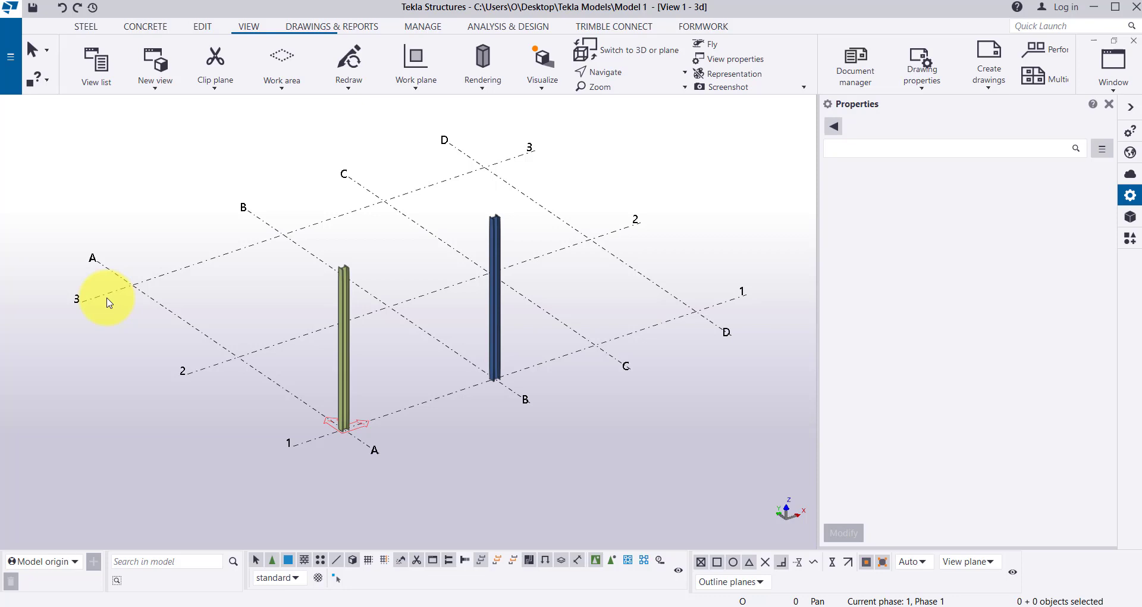
# Step: Create plan and elevation views along all grid lines of the rectangular grid with the standard settings
pyautogui.click(149, 88)
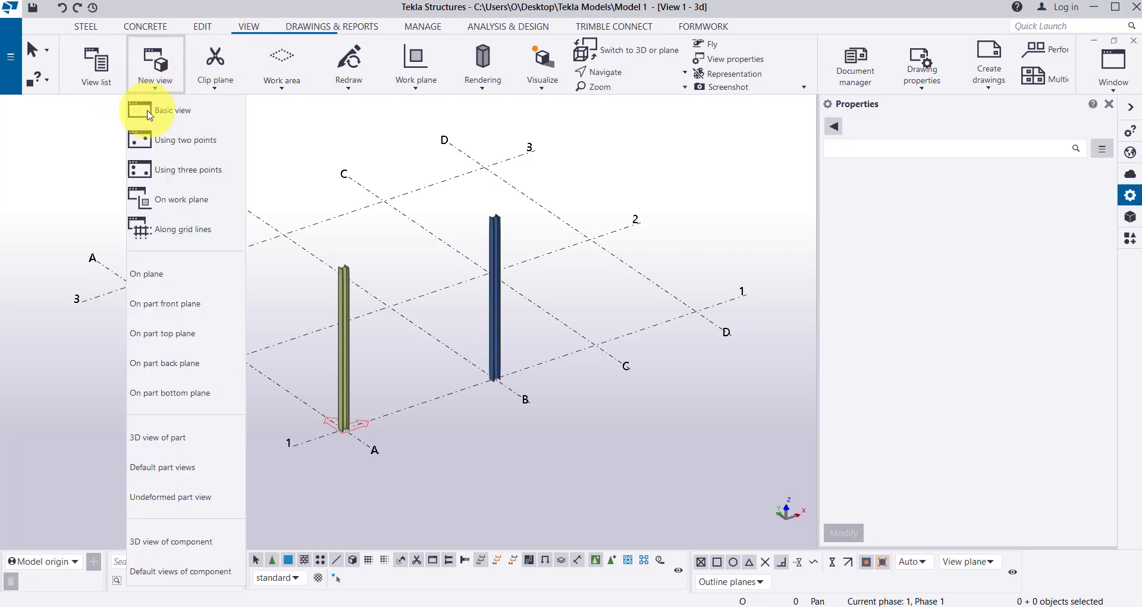
pyautogui.click(144, 226)
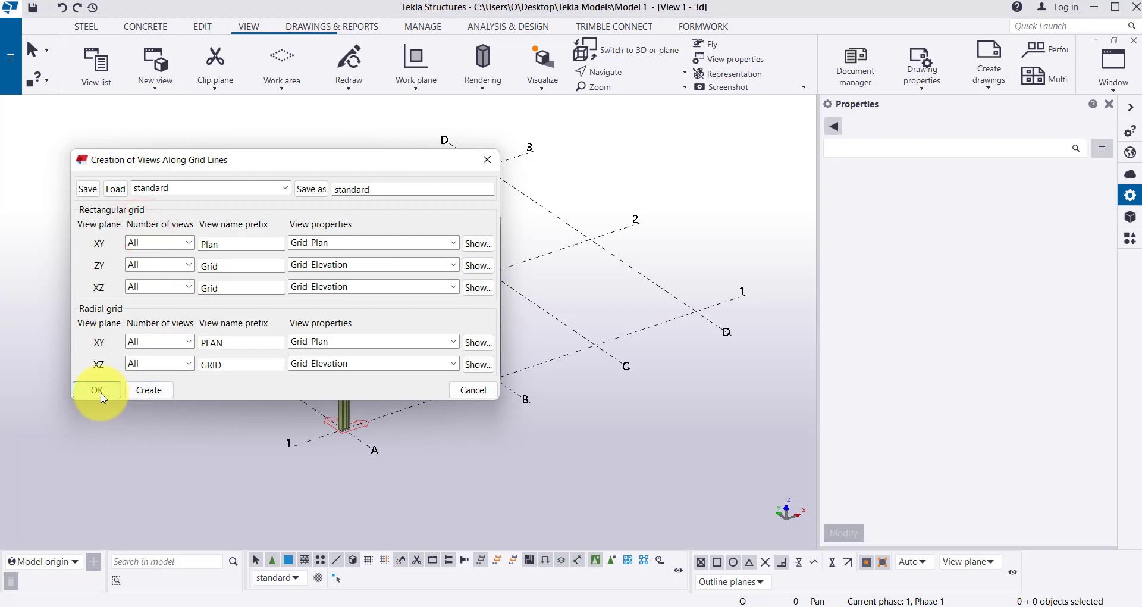
pyautogui.click(149, 391)
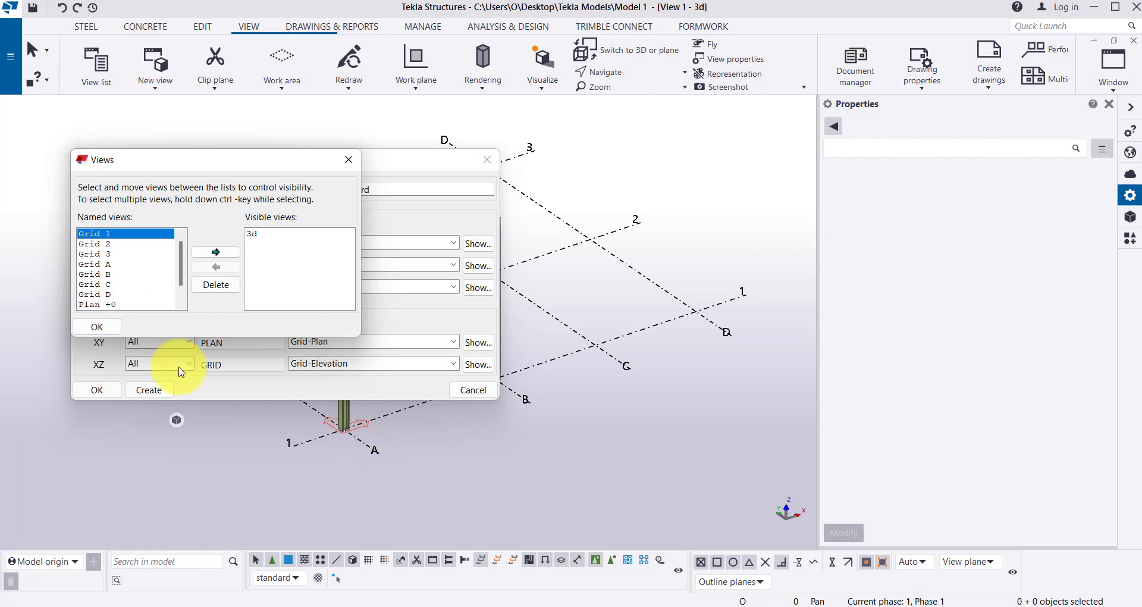
# Step: Make the Grid A view visible and close the view list and view creation dialogs
pyautogui.click(116, 264)
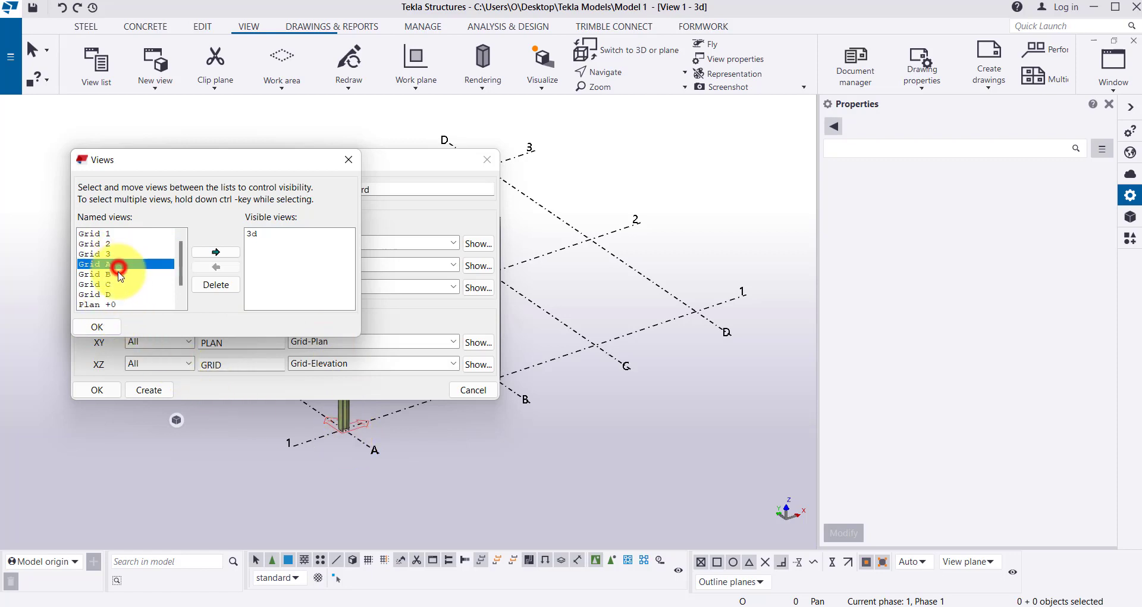
pyautogui.click(228, 254)
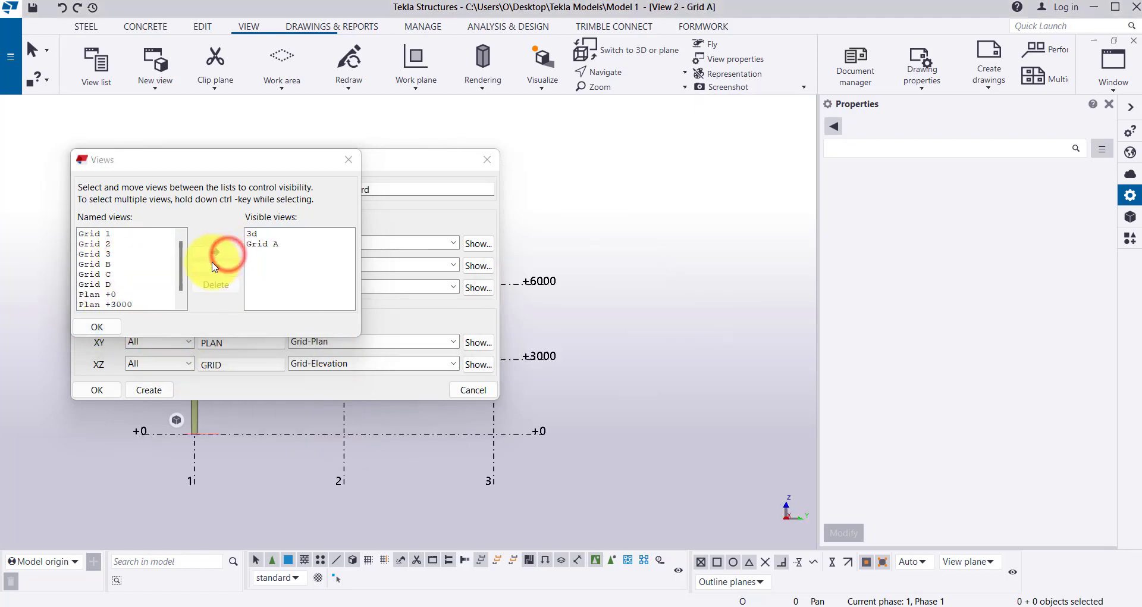
pyautogui.click(101, 325)
pyautogui.click(90, 390)
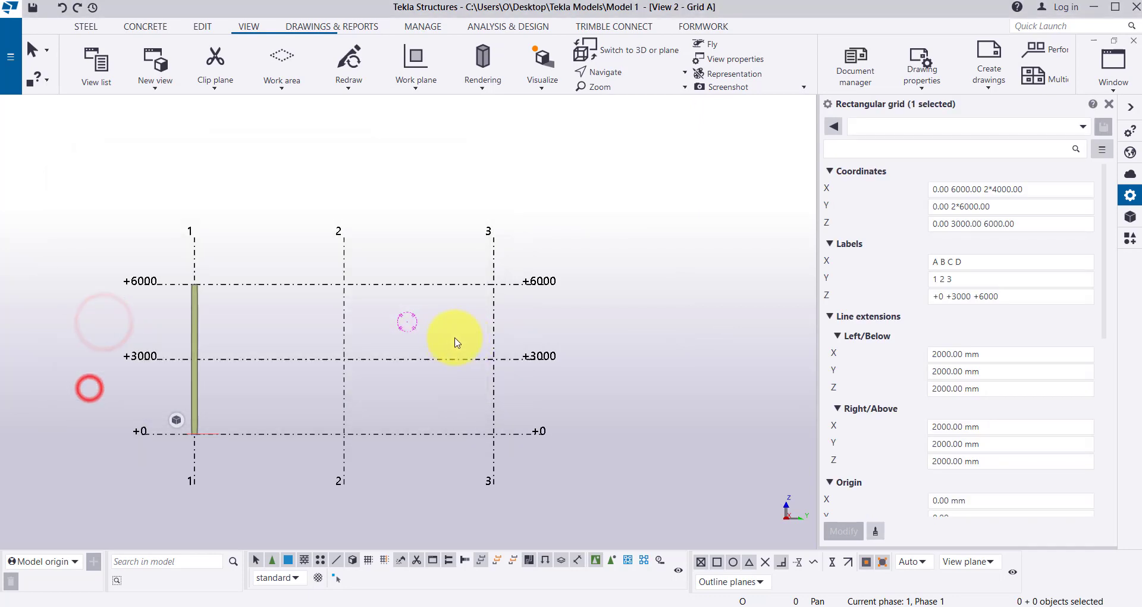
pyautogui.scroll(-3, 412, 304)
pyautogui.scroll(4, 273, 323)
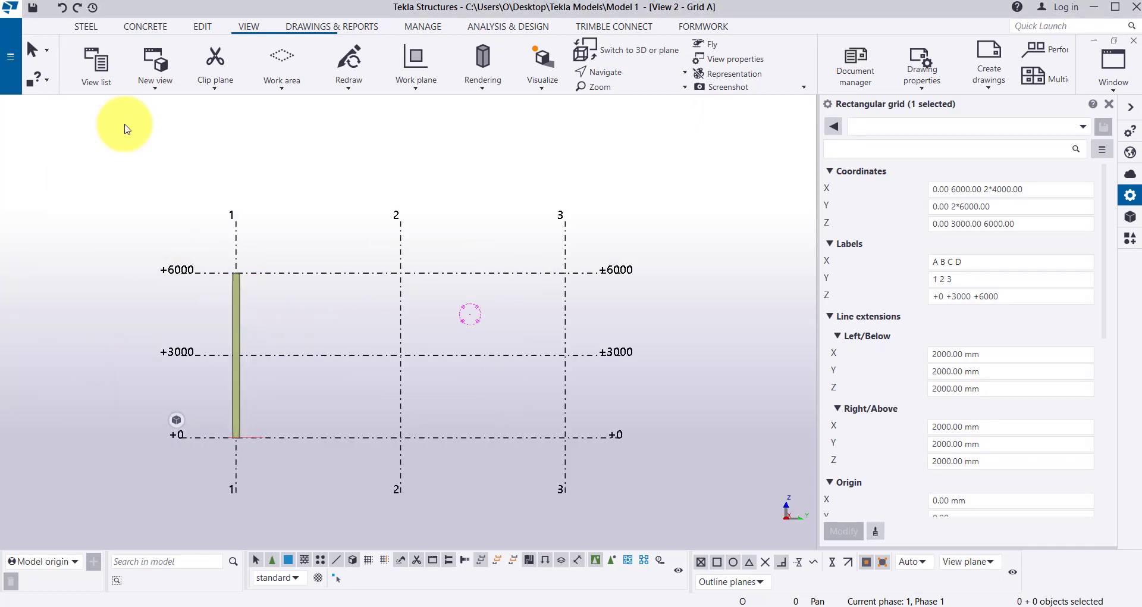
# Step: Select the column on grid line 1 in the Grid A view and choose Middle for its vertical position
pyautogui.click(28, 49)
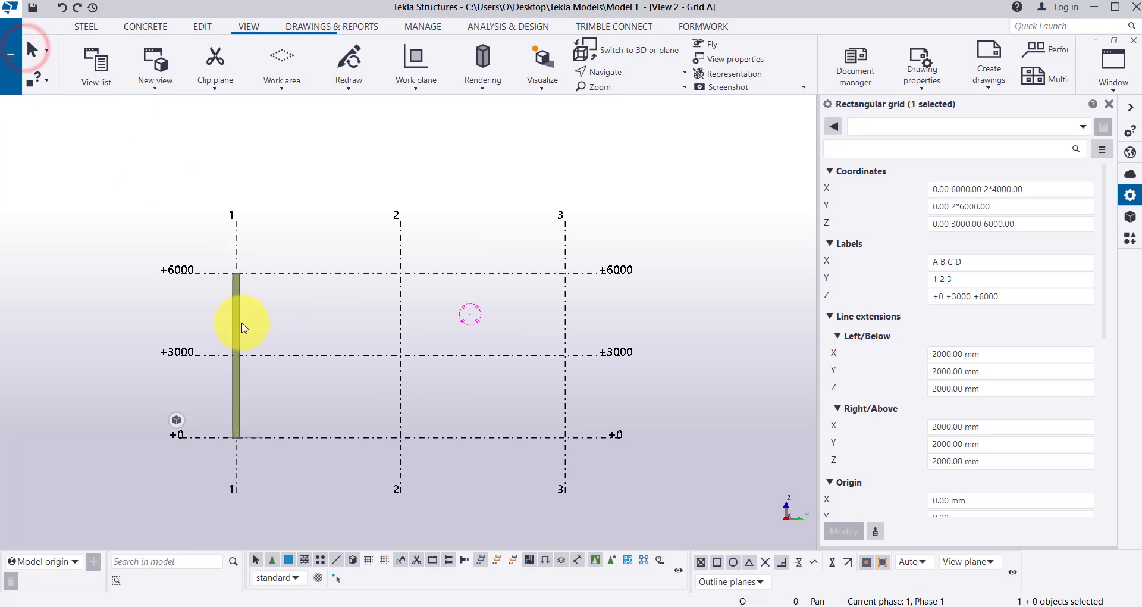
pyautogui.click(242, 327)
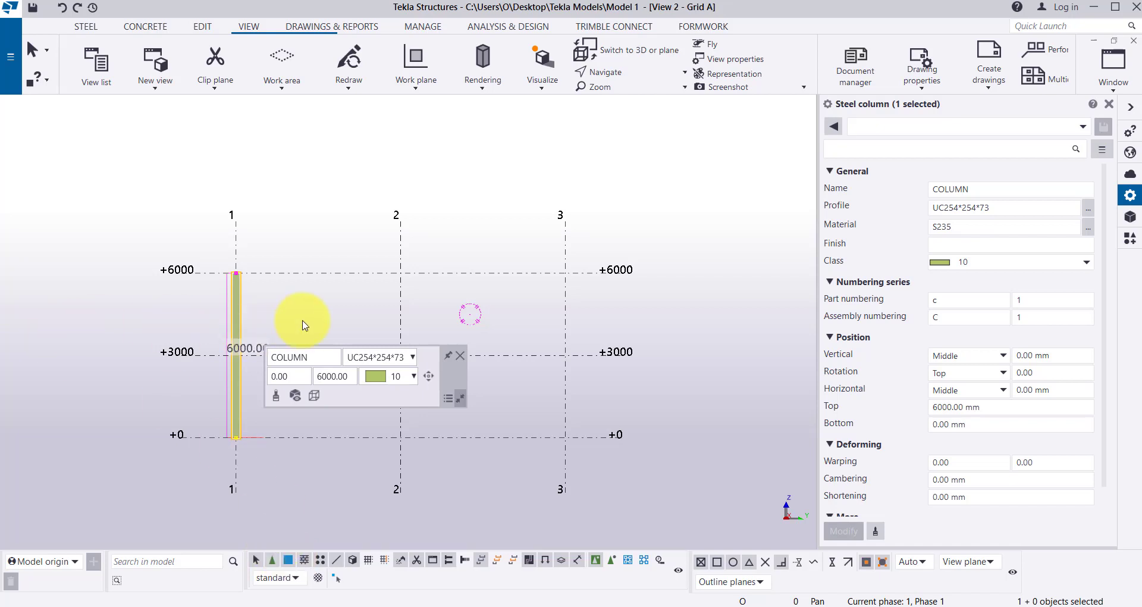
pyautogui.click(981, 356)
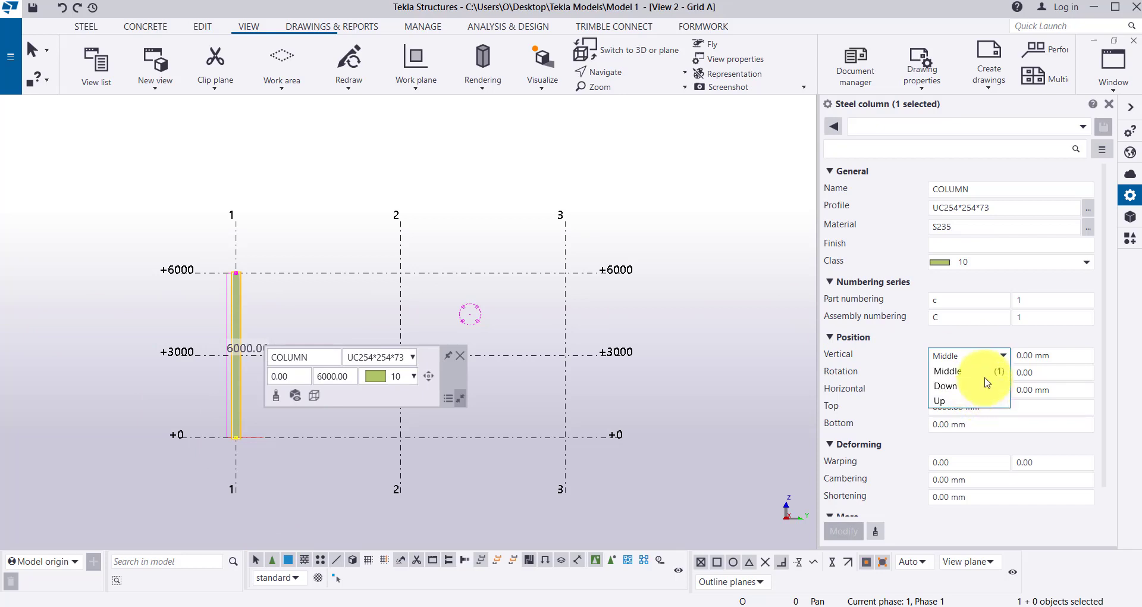
pyautogui.click(981, 371)
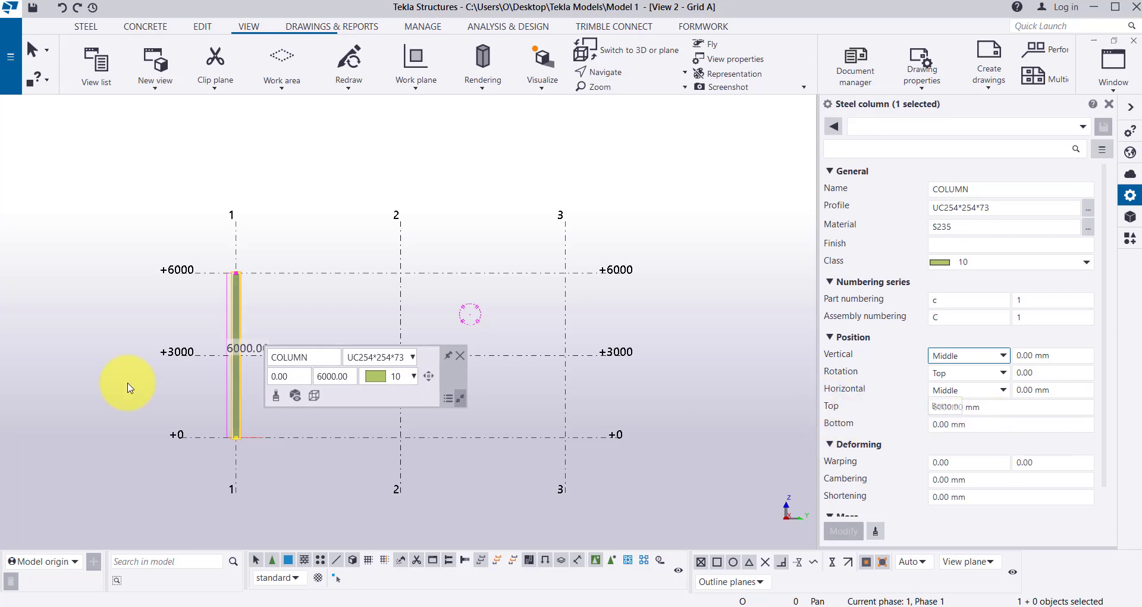
# Step: Set the bottom level of the selected column to 300 mm
pyautogui.moveTo(209, 443); pyautogui.dragTo(239, 459, button='middle')
pyautogui.scroll(5, 256, 443)
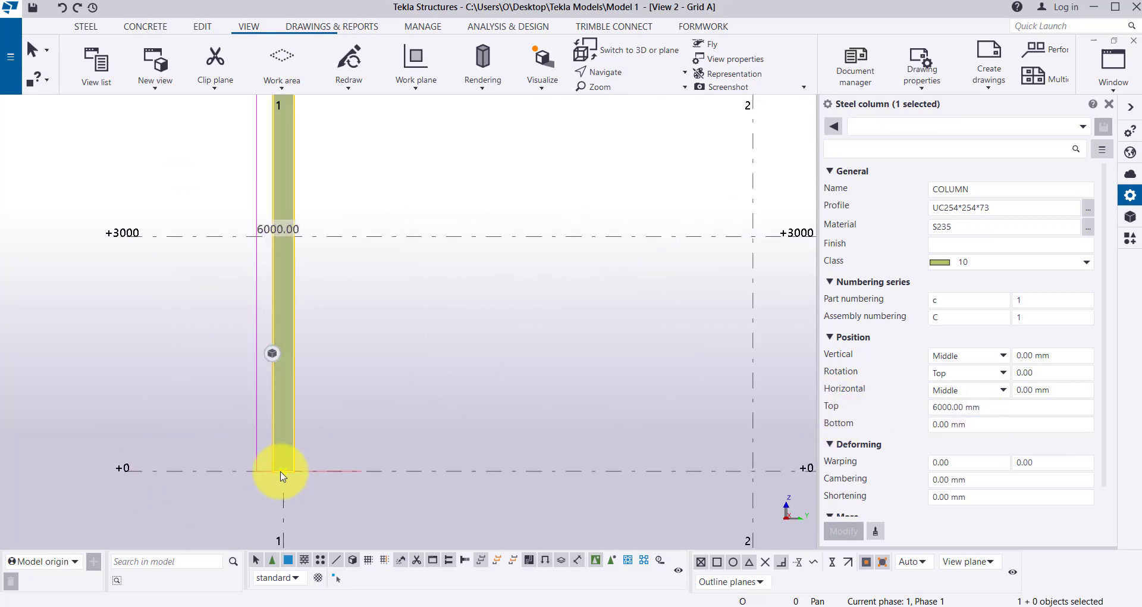
pyautogui.scroll(-2, 301, 440)
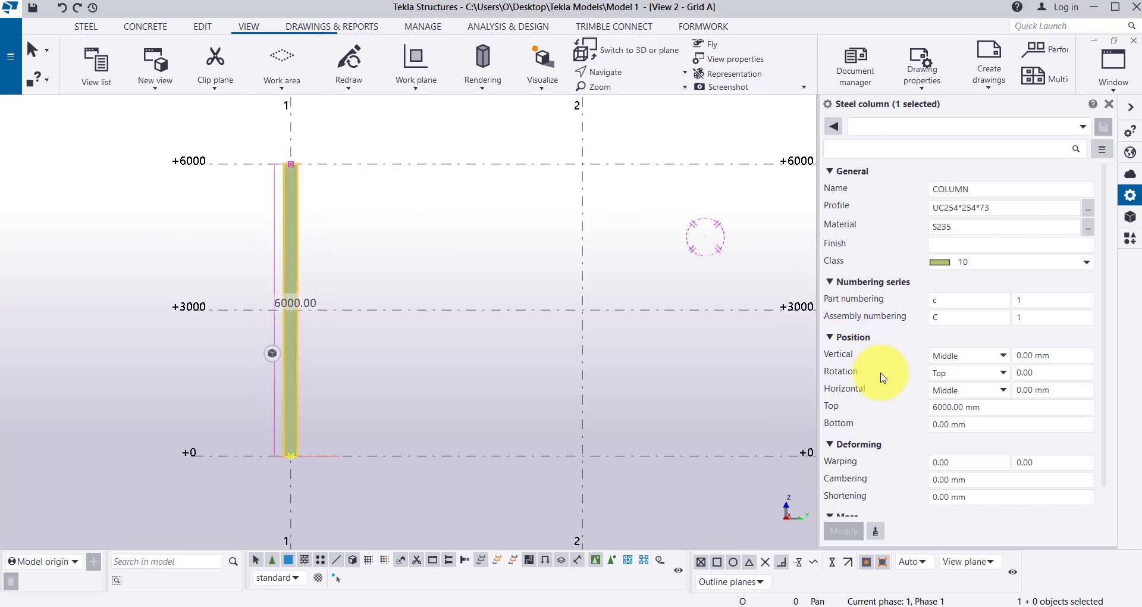
pyautogui.click(974, 427)
pyautogui.tripleClick(975, 425)
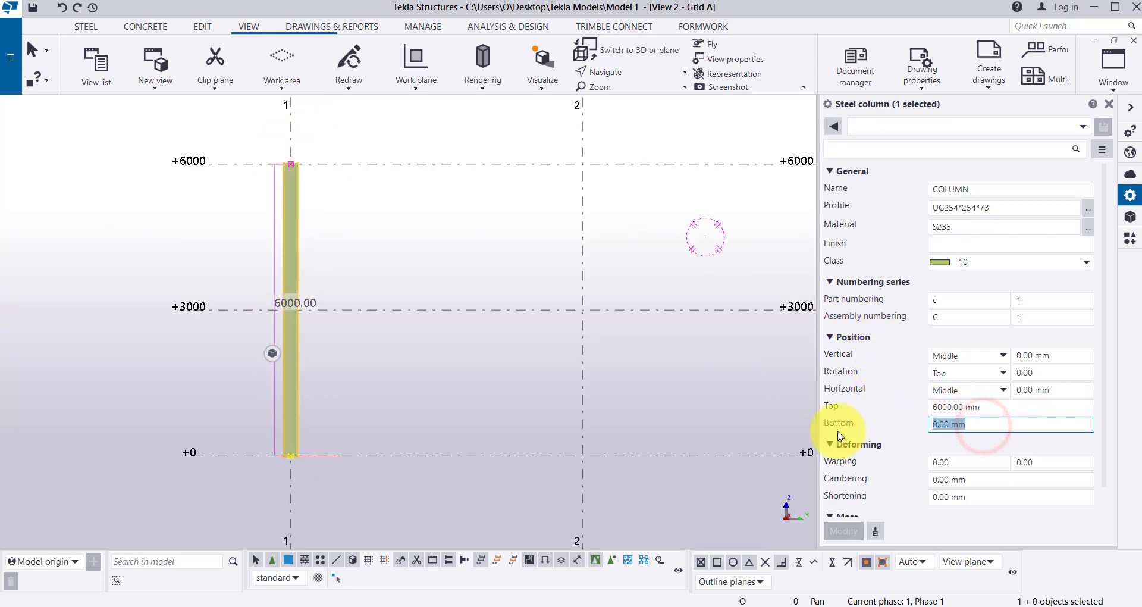
pyautogui.write('300')
pyautogui.press('Return')
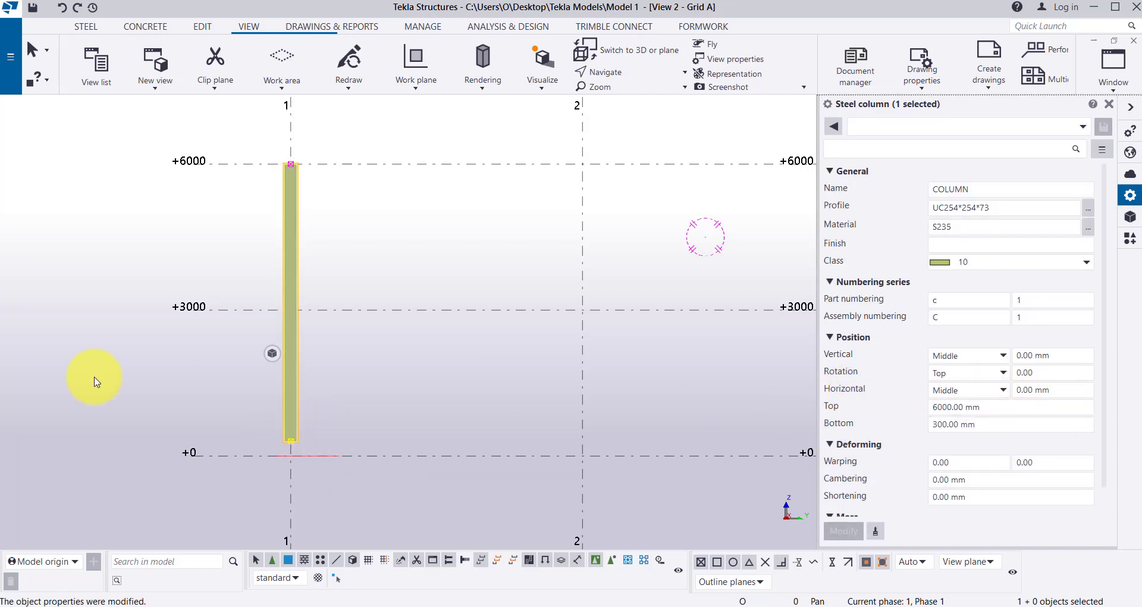
# Step: Set the top level of the selected column to 5500 mm
pyautogui.scroll(-1, 95, 377)
pyautogui.doubleClick(991, 406)
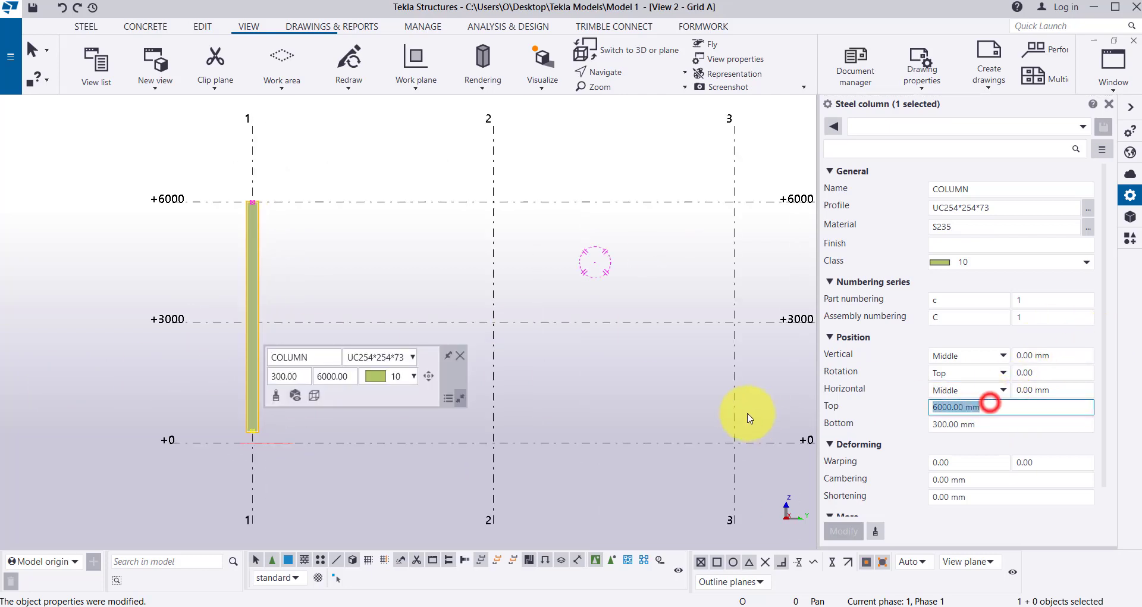
pyautogui.write('5500')
pyautogui.press('Return')
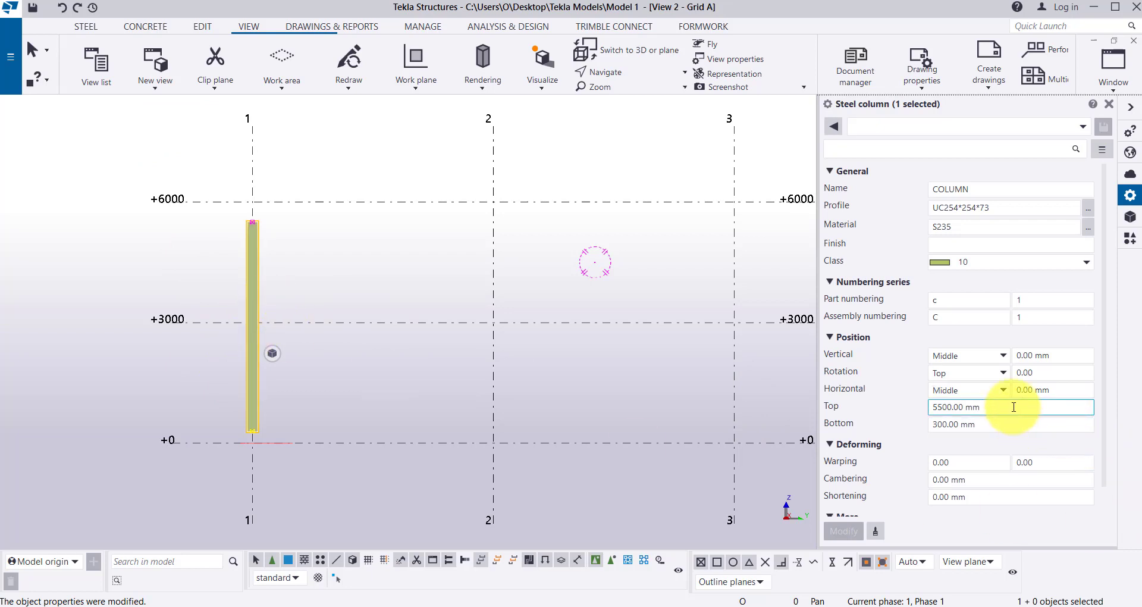
# Step: Try top levels of 55, 30 and 301 against the column's bottom level, and apply a top level of 1500 mm
pyautogui.moveTo(1013, 407); pyautogui.dragTo(862, 407)
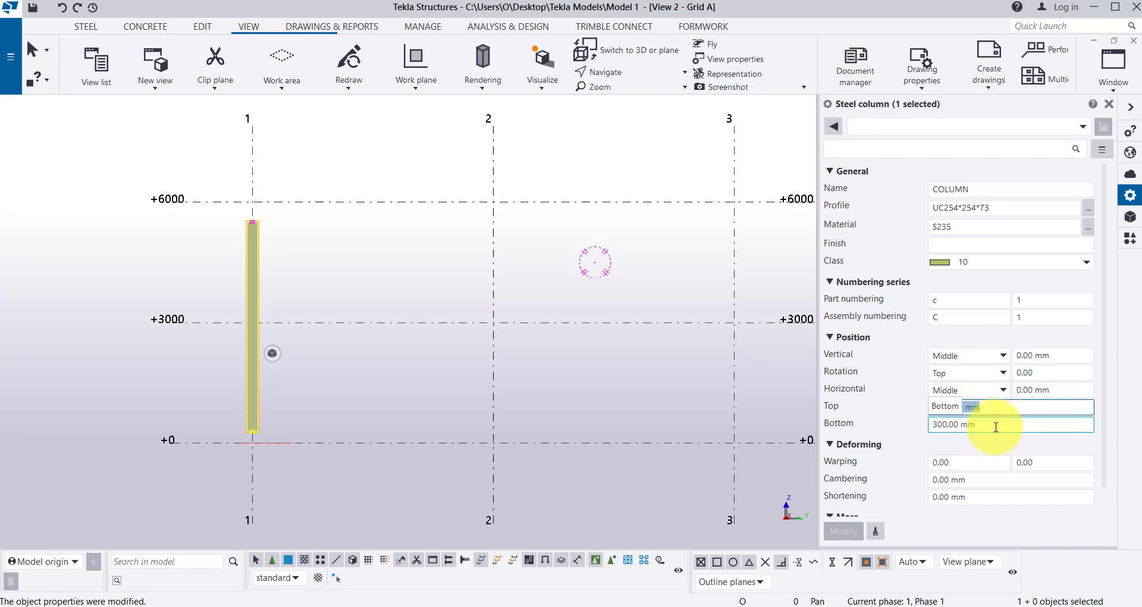
pyautogui.write('55')
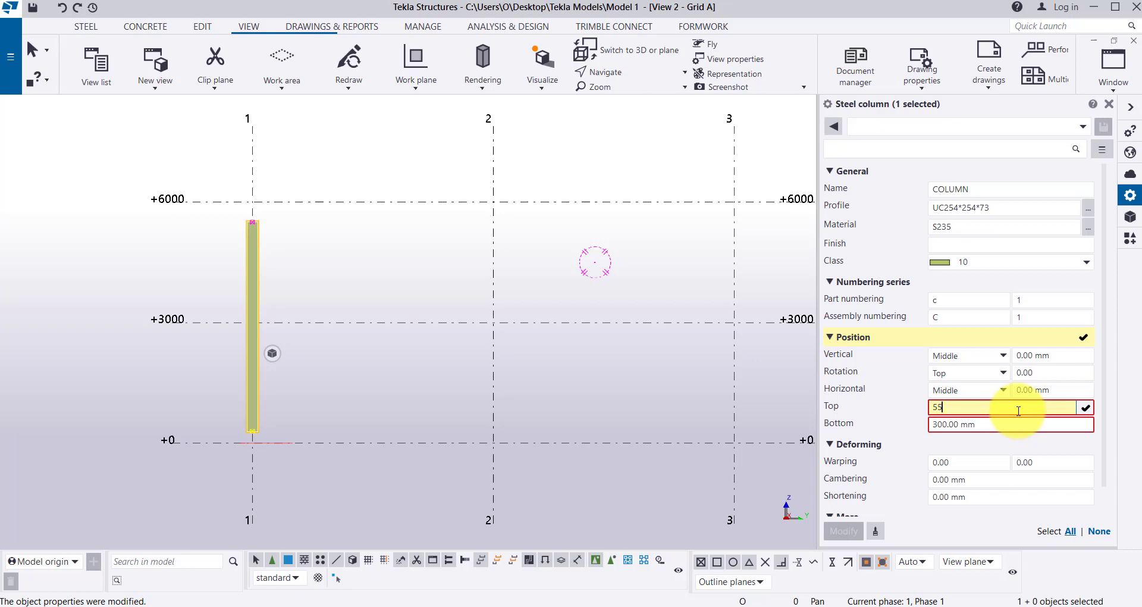
pyautogui.press('BackSpace')
pyautogui.press('BackSpace')
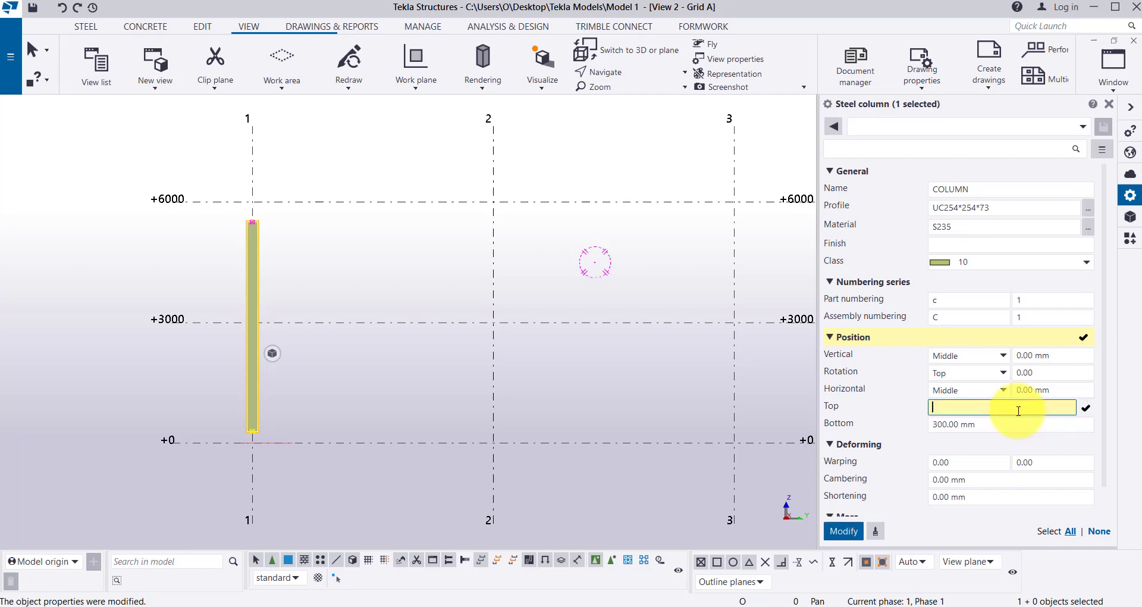
pyautogui.write('30')
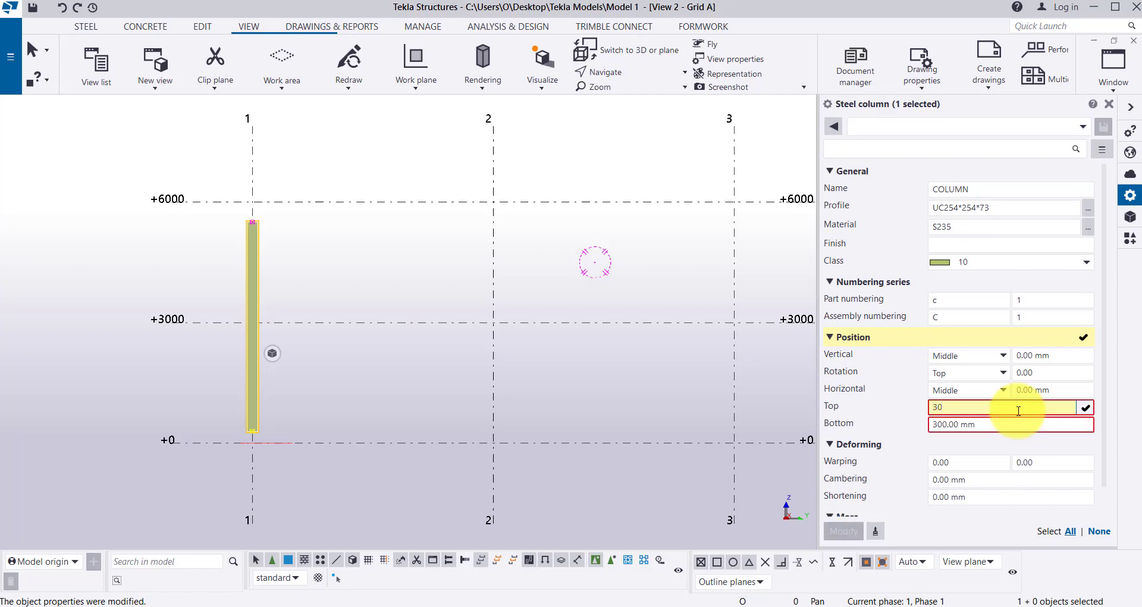
pyautogui.write('1')
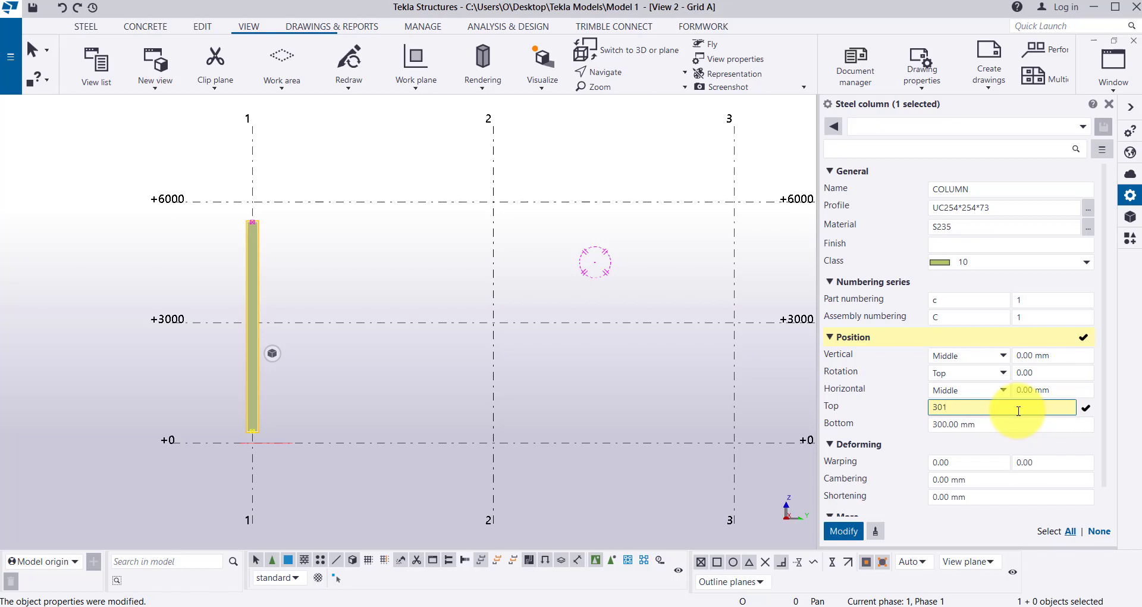
pyautogui.press('BackSpace')
pyautogui.press('BackSpace')
pyautogui.press('BackSpace')
pyautogui.write('15')
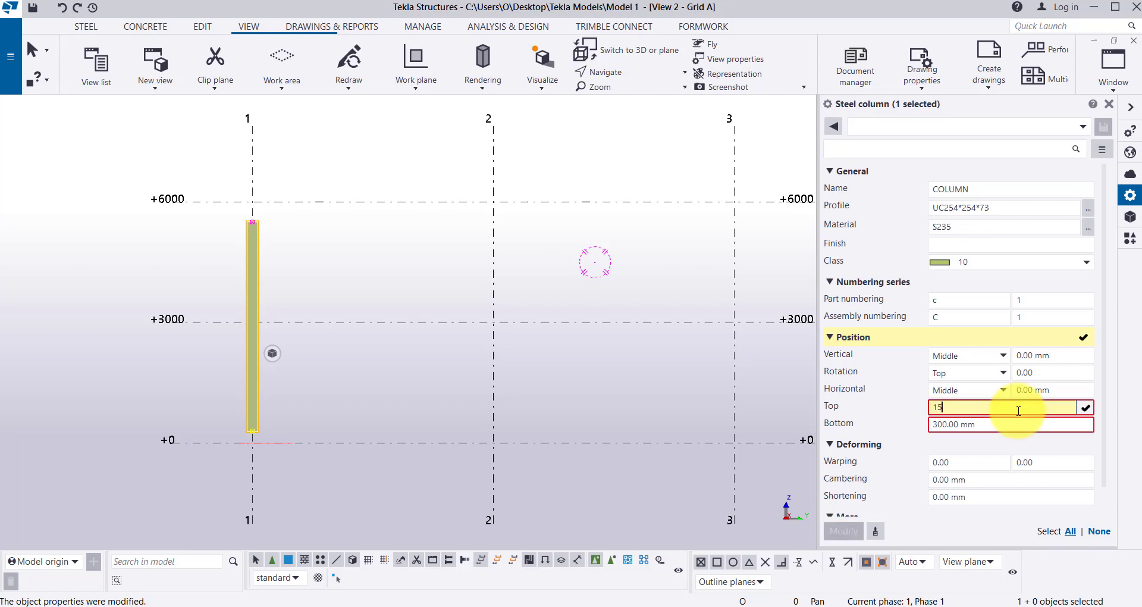
pyautogui.write('00')
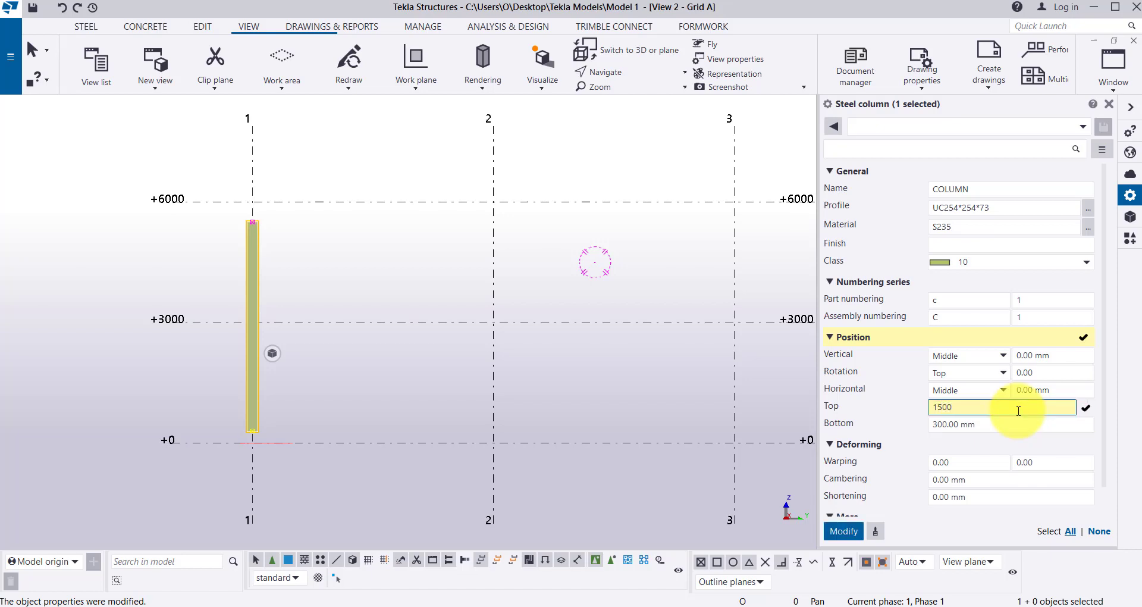
pyautogui.press('Return')
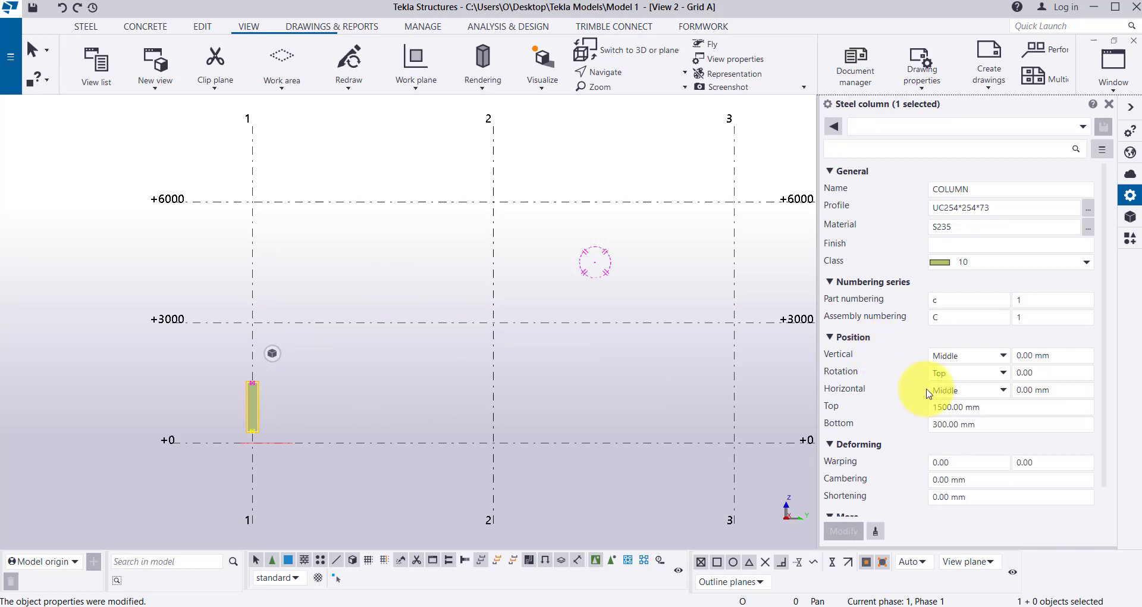
# Step: Return the column's top level to 5500 mm
pyautogui.click(931, 406)
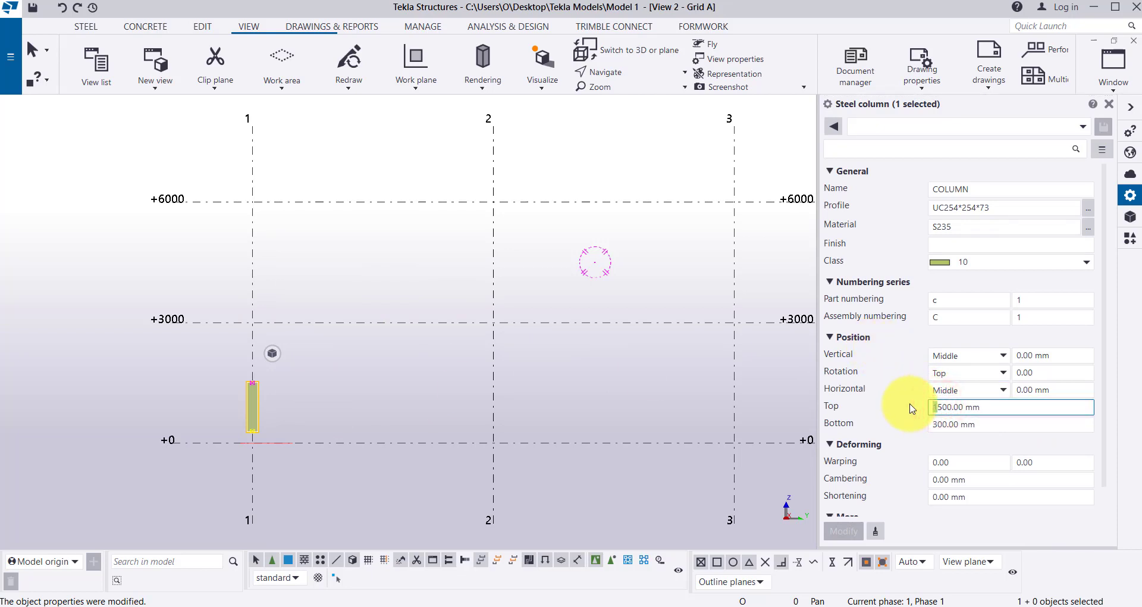
pyautogui.write('5')
pyautogui.press('Return')
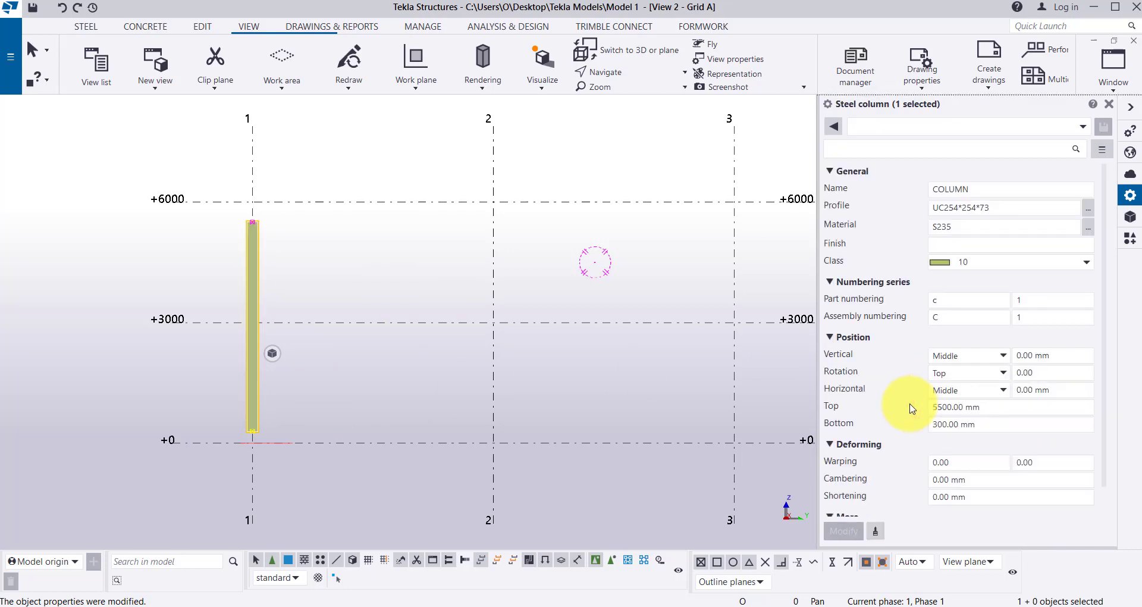
pyautogui.click(946, 422)
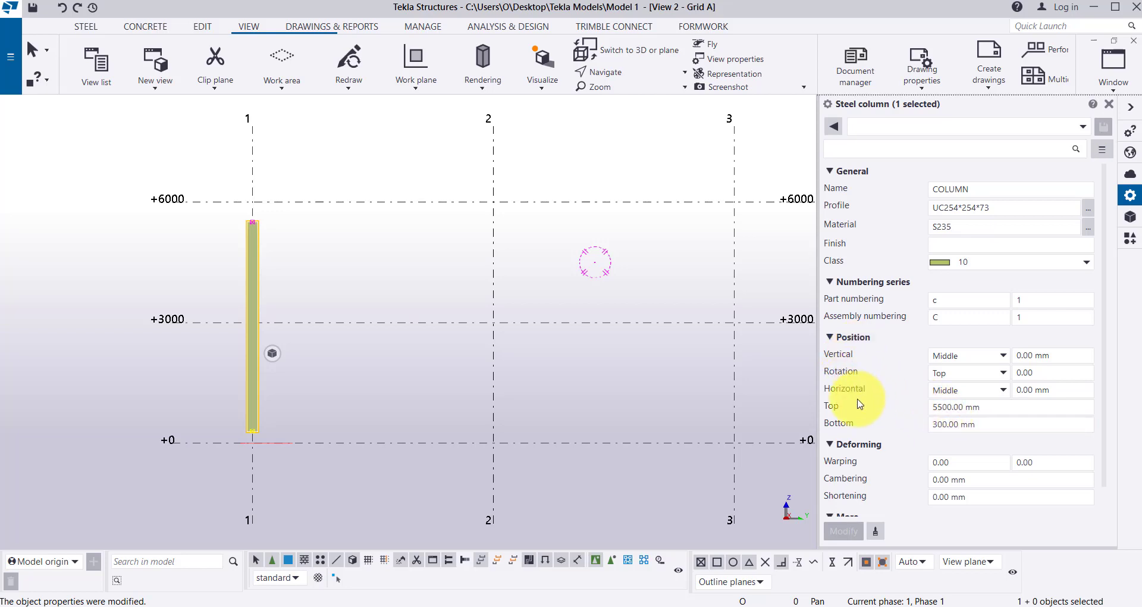
# Step: Show the Plan +3000 view from the model's list of named views
pyautogui.scroll(-2, 297, 383)
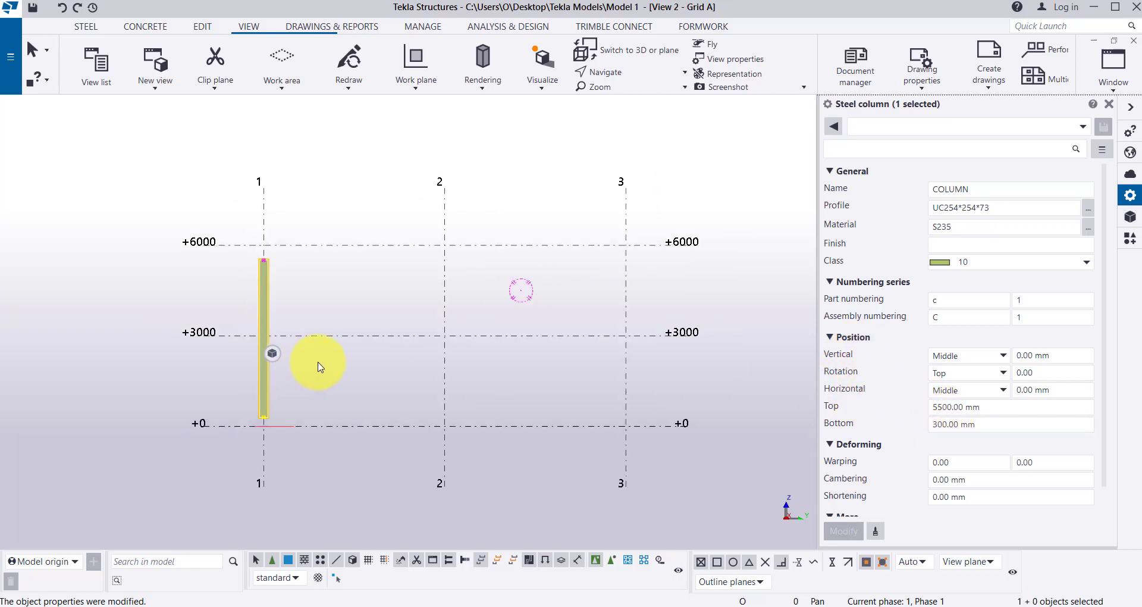
pyautogui.scroll(1, 660, 335)
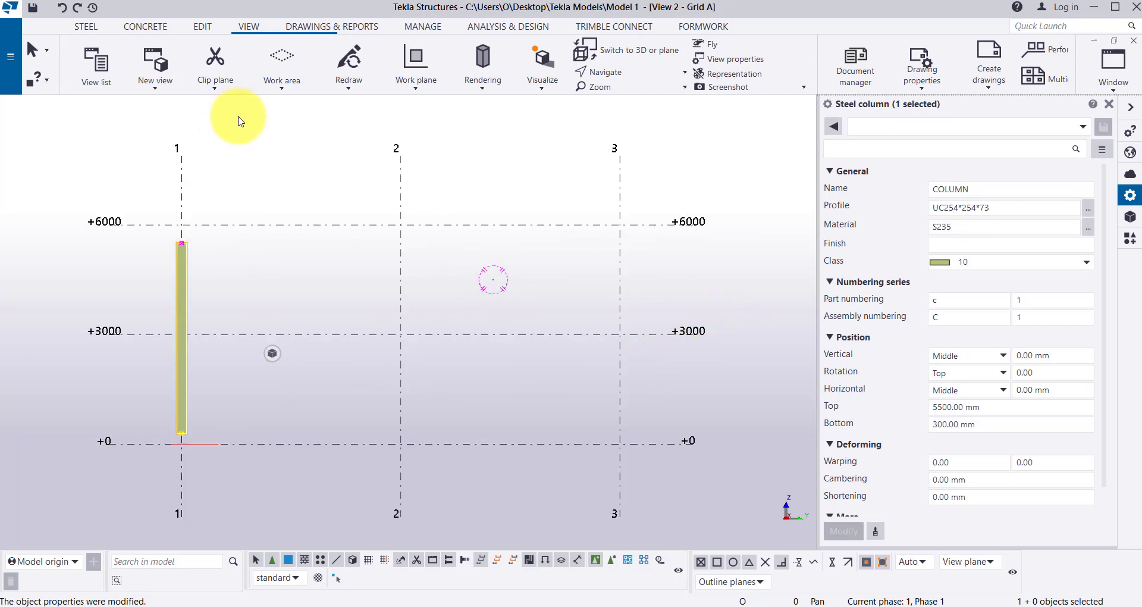
pyautogui.click(96, 75)
pyautogui.scroll(-1, 122, 294)
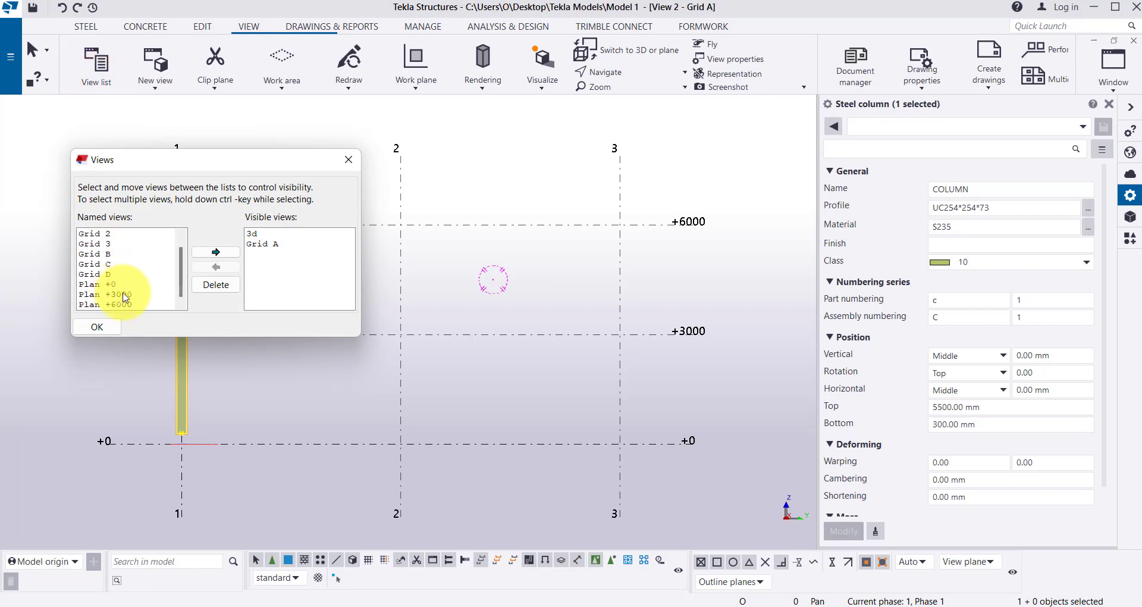
pyautogui.click(119, 295)
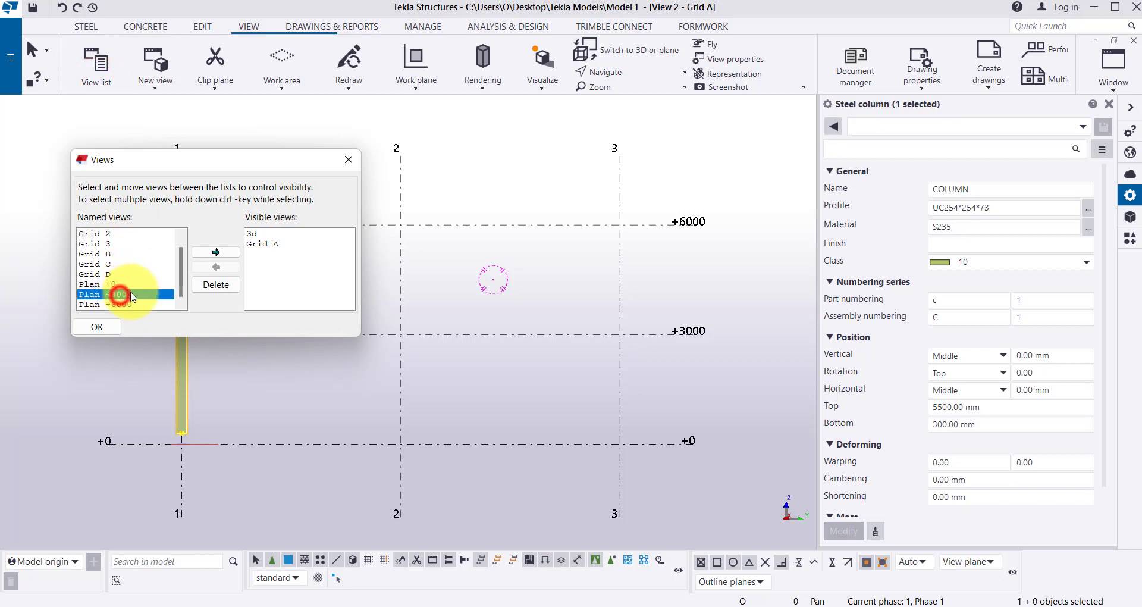
pyautogui.click(215, 252)
pyautogui.click(103, 326)
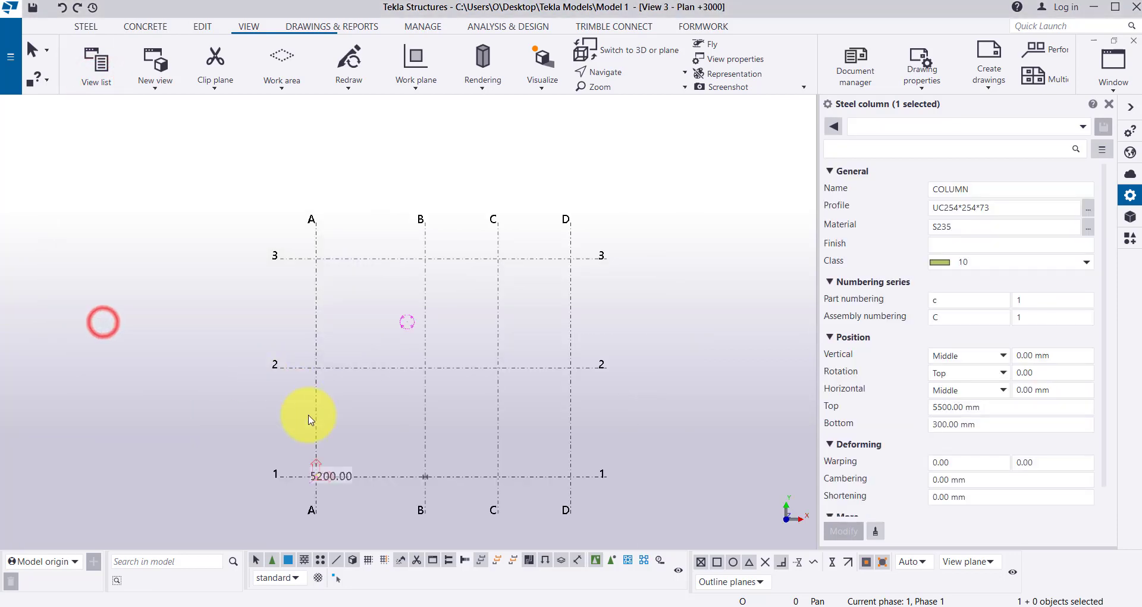
# Step: Reselect the steel column at the intersection of grid lines A and 1 in the plan view
pyautogui.scroll(8, 308, 464)
pyautogui.scroll(9, 273, 470)
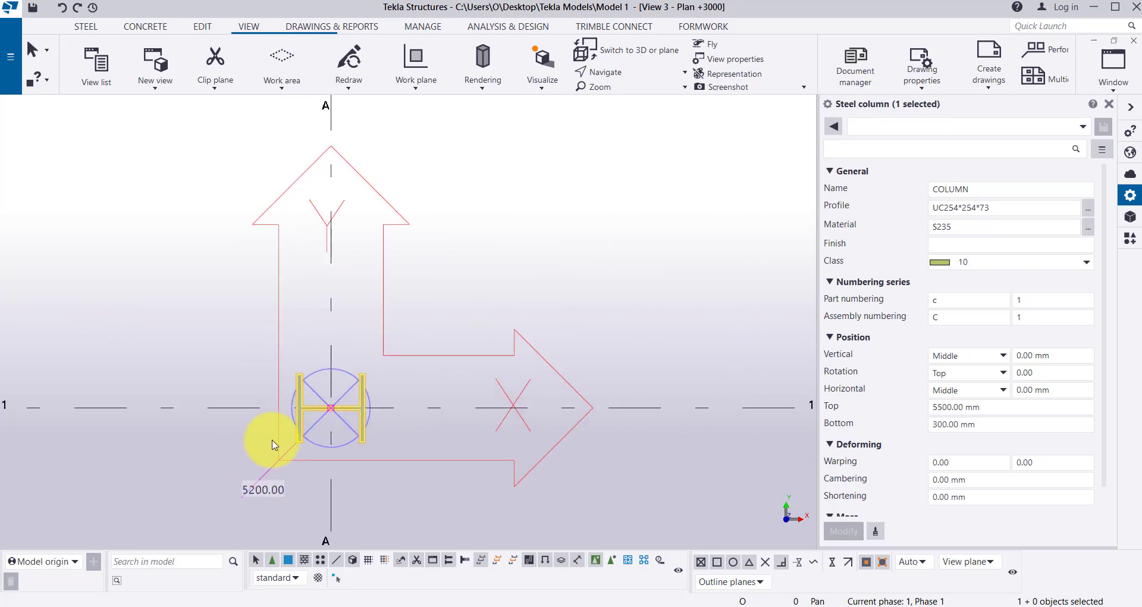
pyautogui.click(77, 478)
pyautogui.scroll(-2, 201, 419)
pyautogui.scroll(2, 305, 381)
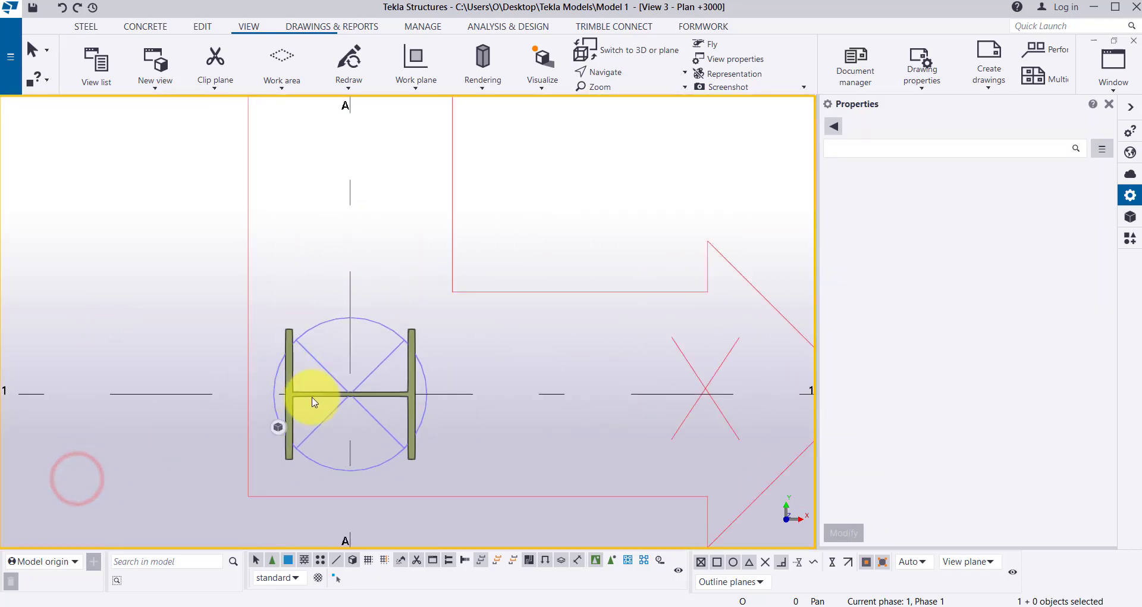
pyautogui.click(312, 394)
pyautogui.scroll(3, 375, 409)
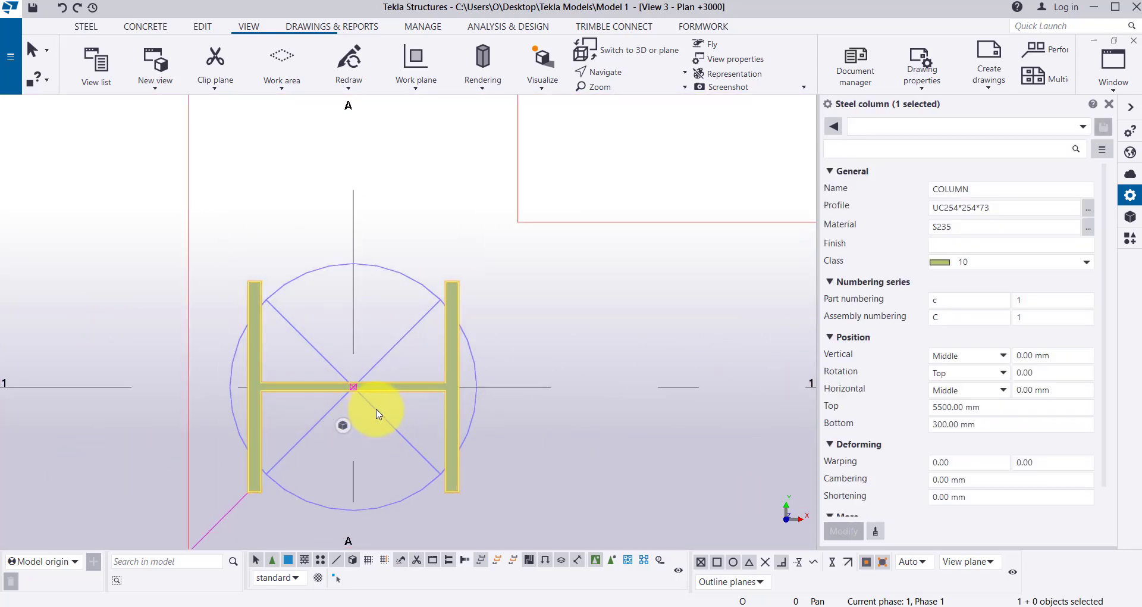
# Step: Try the Down and Up vertical positions on the selected column, and return it to Middle
pyautogui.click(976, 358)
pyautogui.click(981, 392)
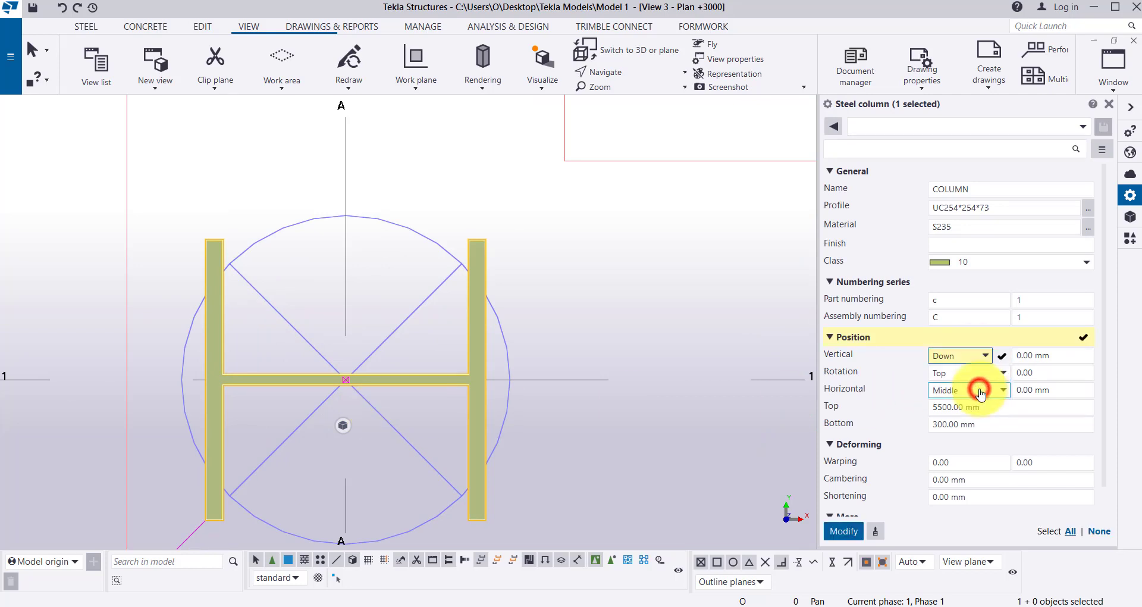
pyautogui.click(846, 537)
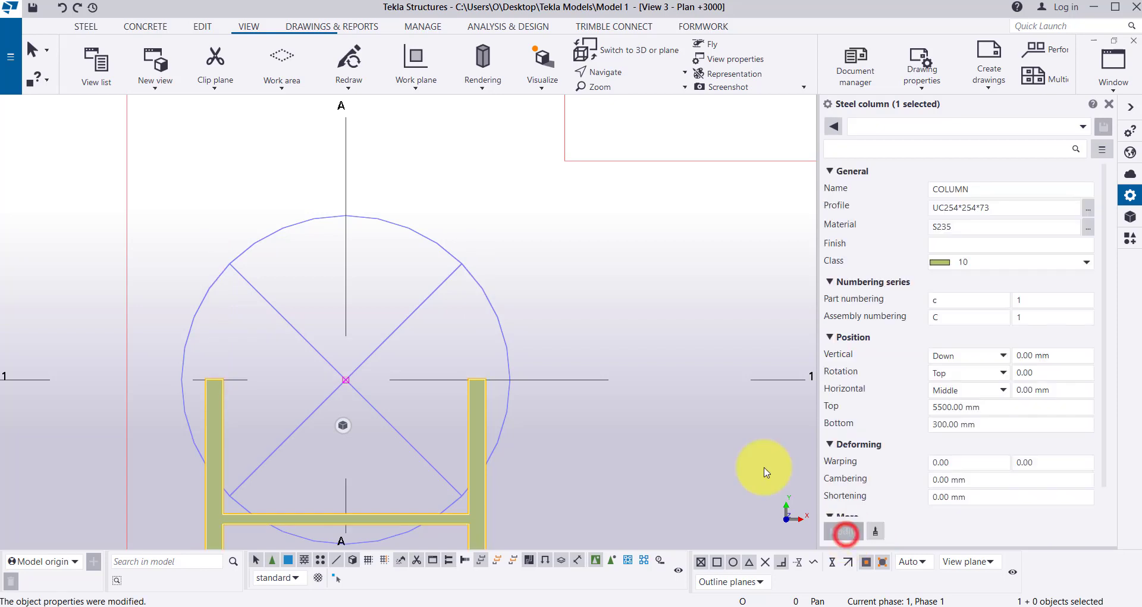
pyautogui.scroll(-2, 349, 229)
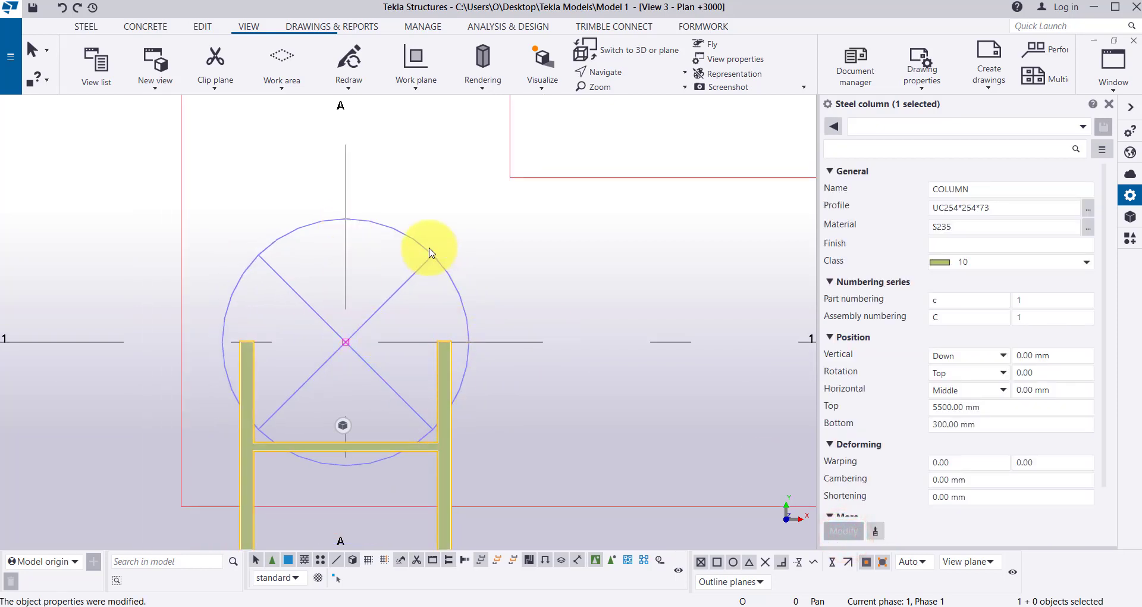
pyautogui.scroll(-2, 431, 250)
pyautogui.click(967, 363)
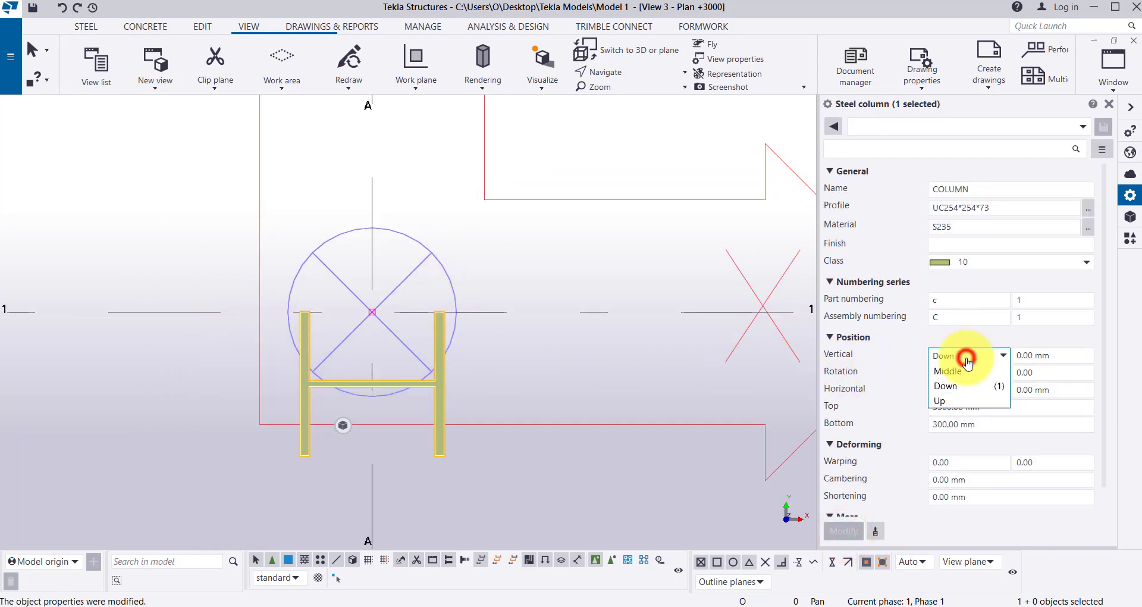
pyautogui.click(957, 395)
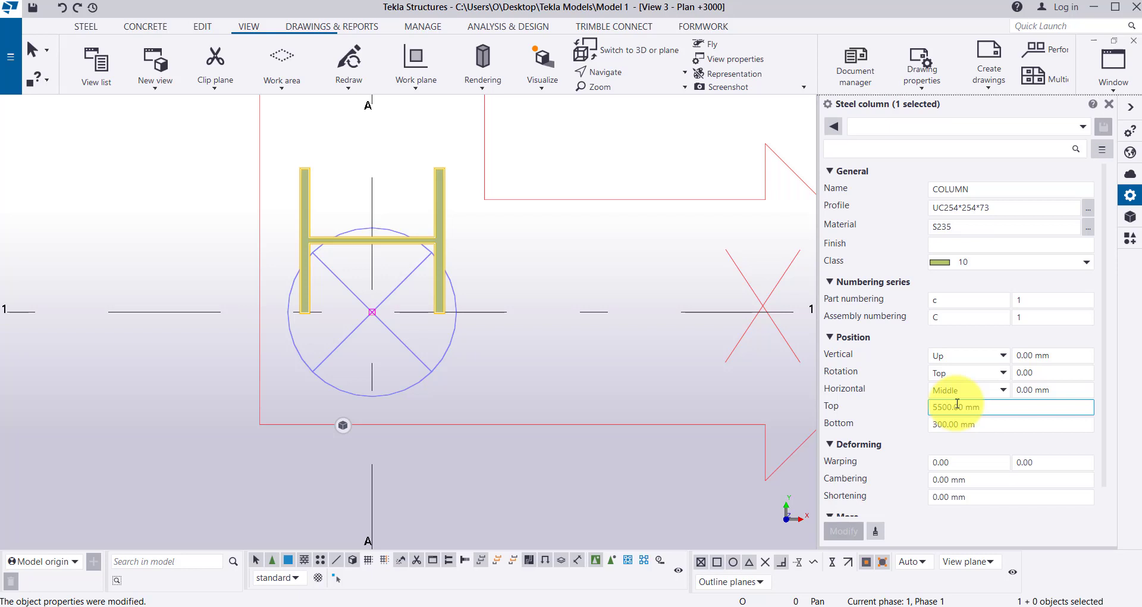
pyautogui.click(969, 357)
pyautogui.click(978, 374)
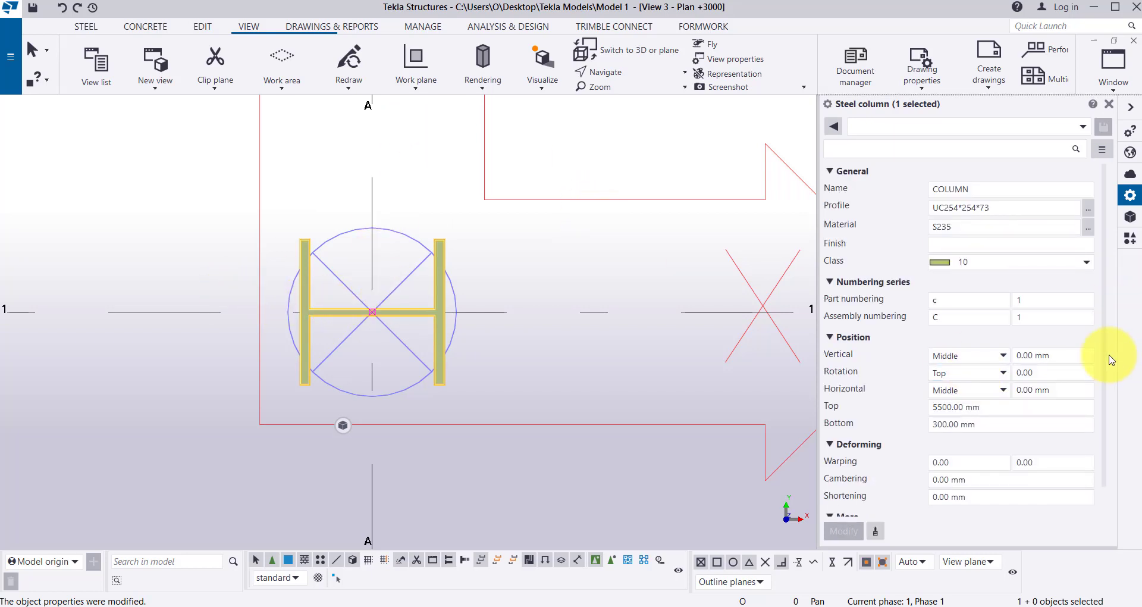
# Step: Try a vertical offset of 300 mm on the column, and reset the offset to 0
pyautogui.click(1068, 355)
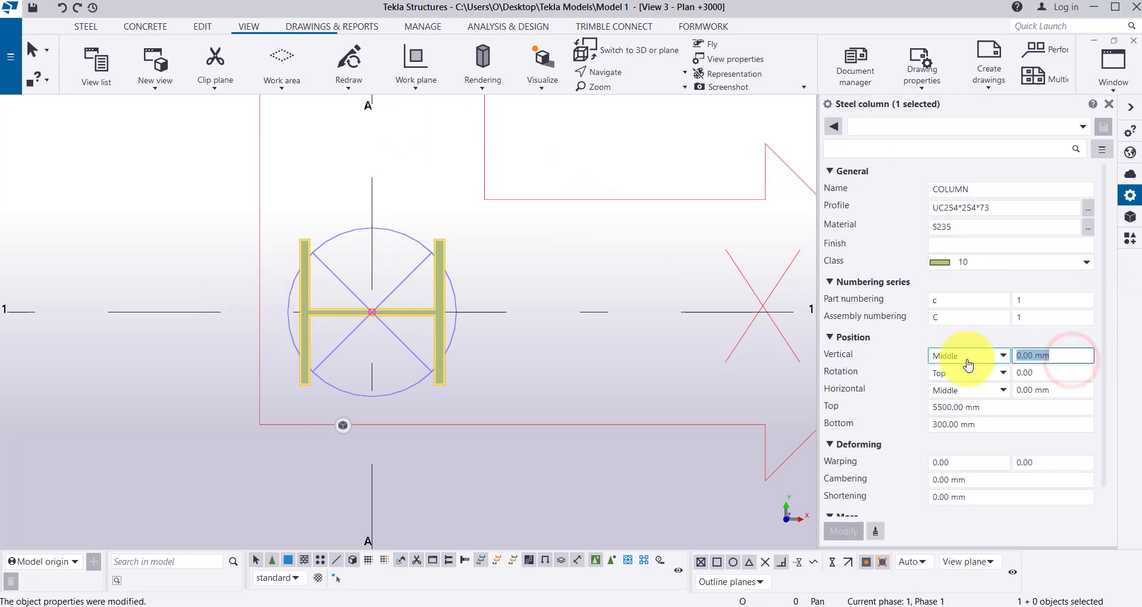
pyautogui.write('300')
pyautogui.press('Return')
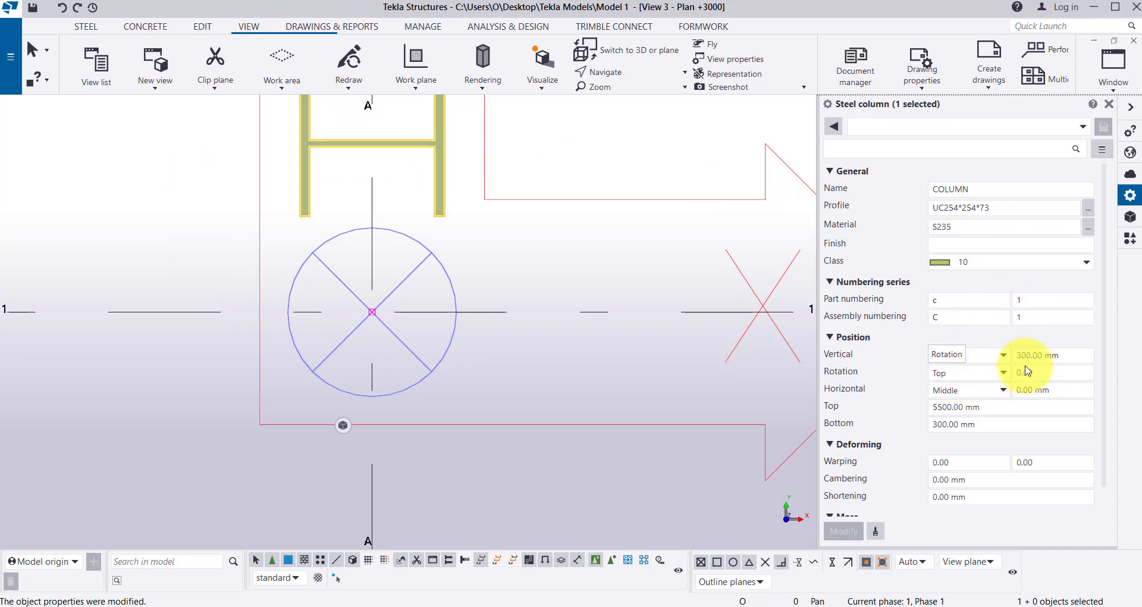
pyautogui.click(1069, 355)
pyautogui.write('0')
pyautogui.press('Return')
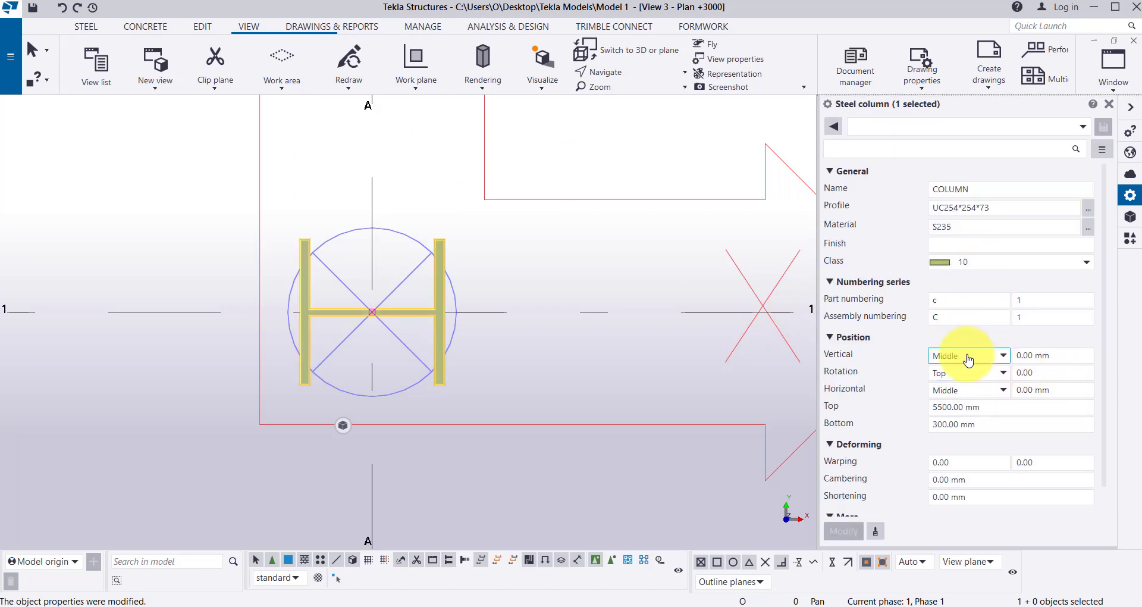
# Step: Try rotation angles of 45 and 90 degrees on the column
pyautogui.click(1047, 372)
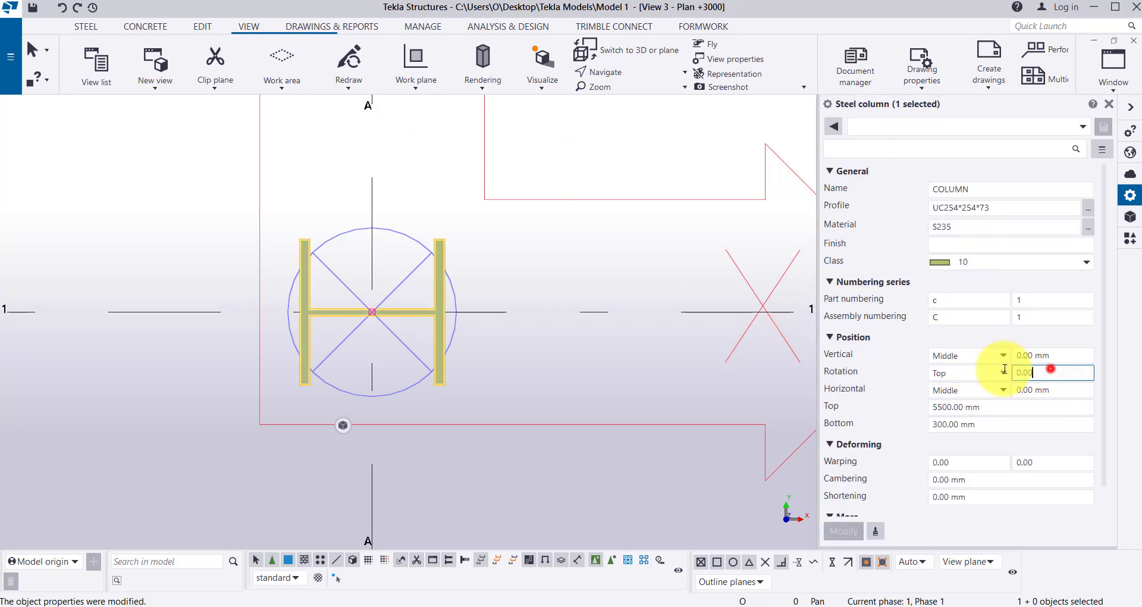
pyautogui.write('45')
pyautogui.press('Return')
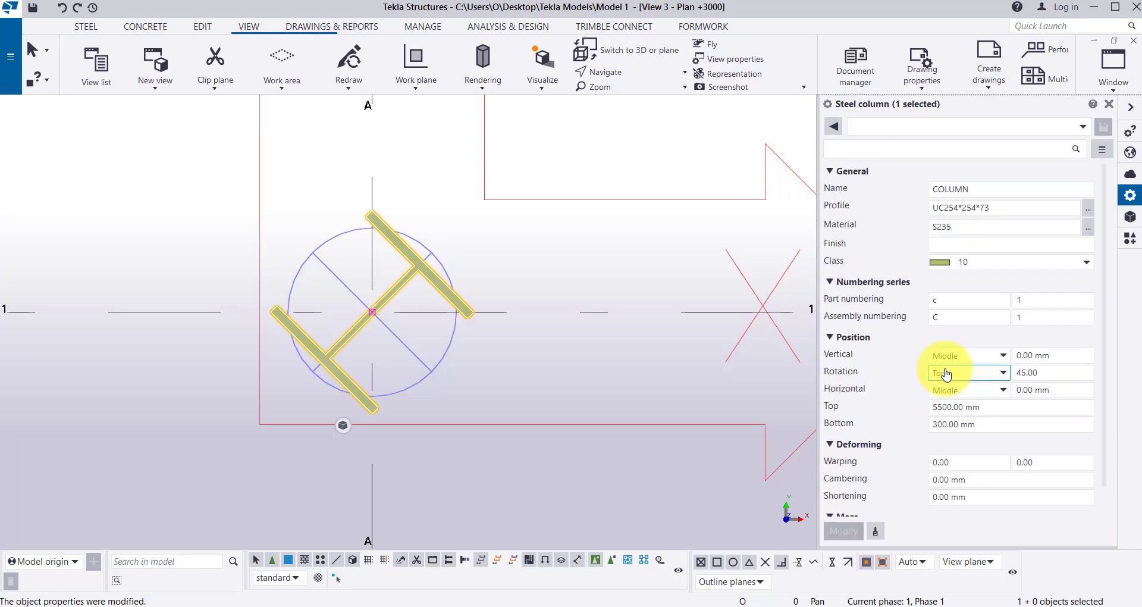
pyautogui.click(1047, 372)
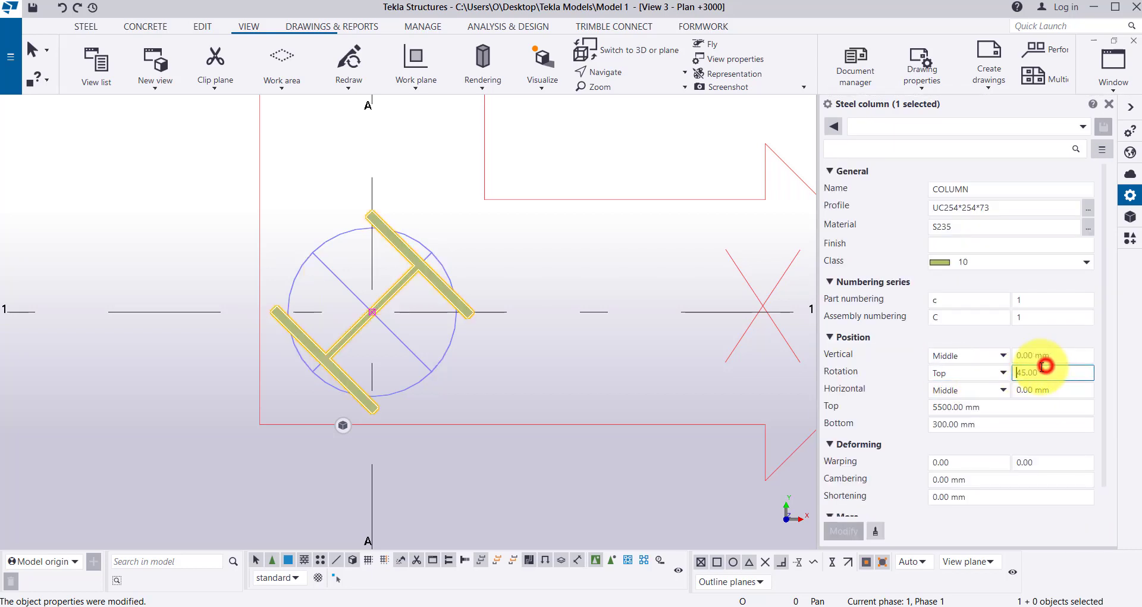
pyautogui.write('90')
pyautogui.press('Return')
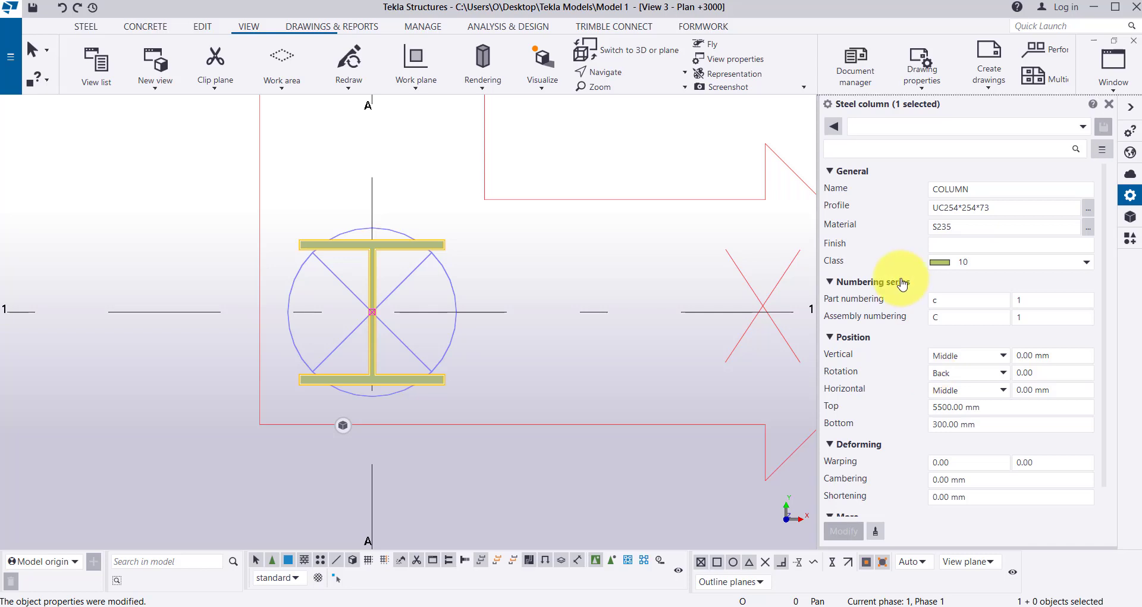
# Step: Switch the column's rotation option to Top, and return it to Back
pyautogui.click(984, 375)
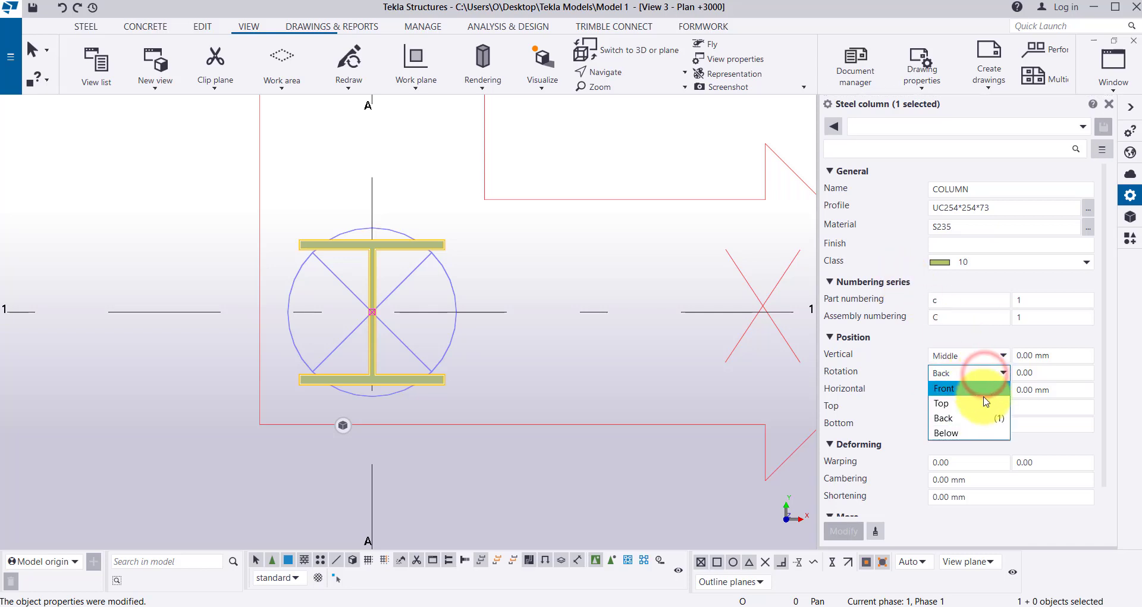
pyautogui.click(984, 398)
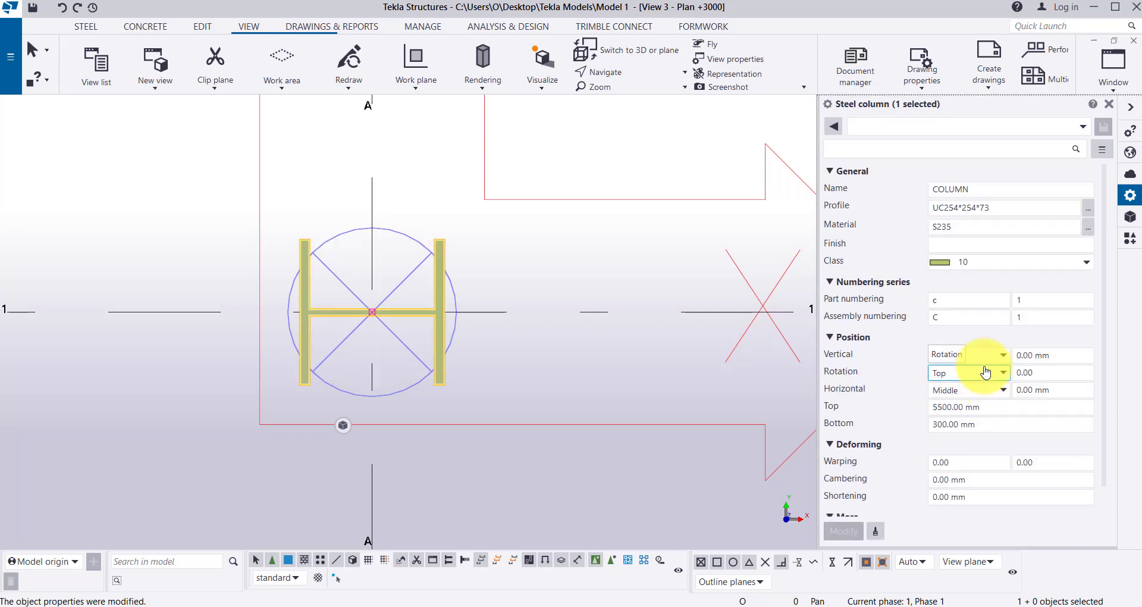
pyautogui.click(976, 371)
pyautogui.click(969, 420)
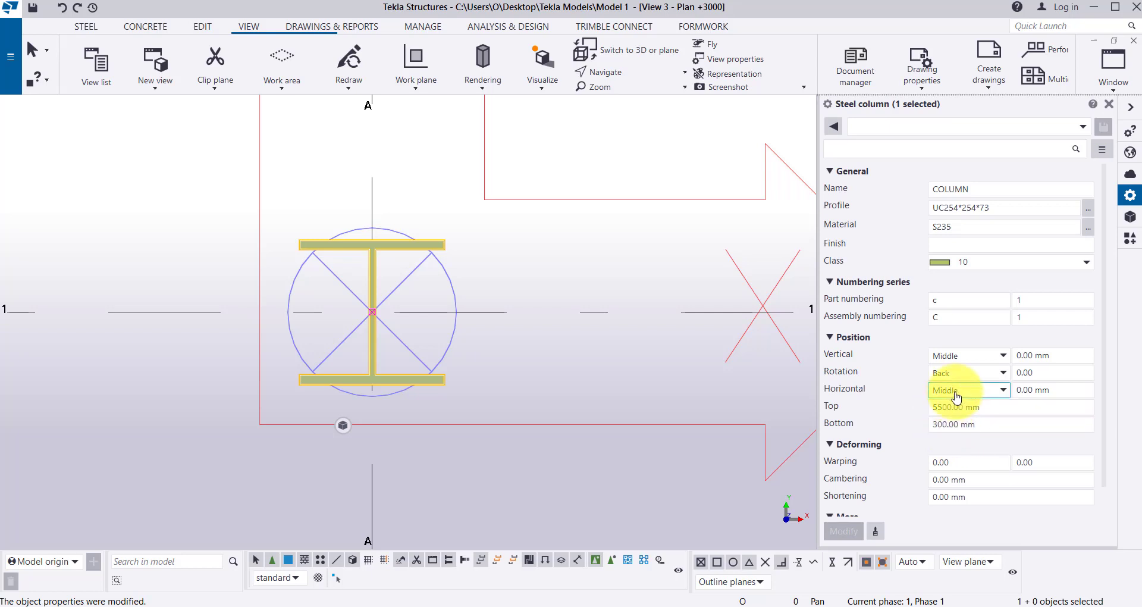
# Step: Set the column's rotation to Top with an angle of 30 degrees
pyautogui.click(966, 372)
pyautogui.click(970, 374)
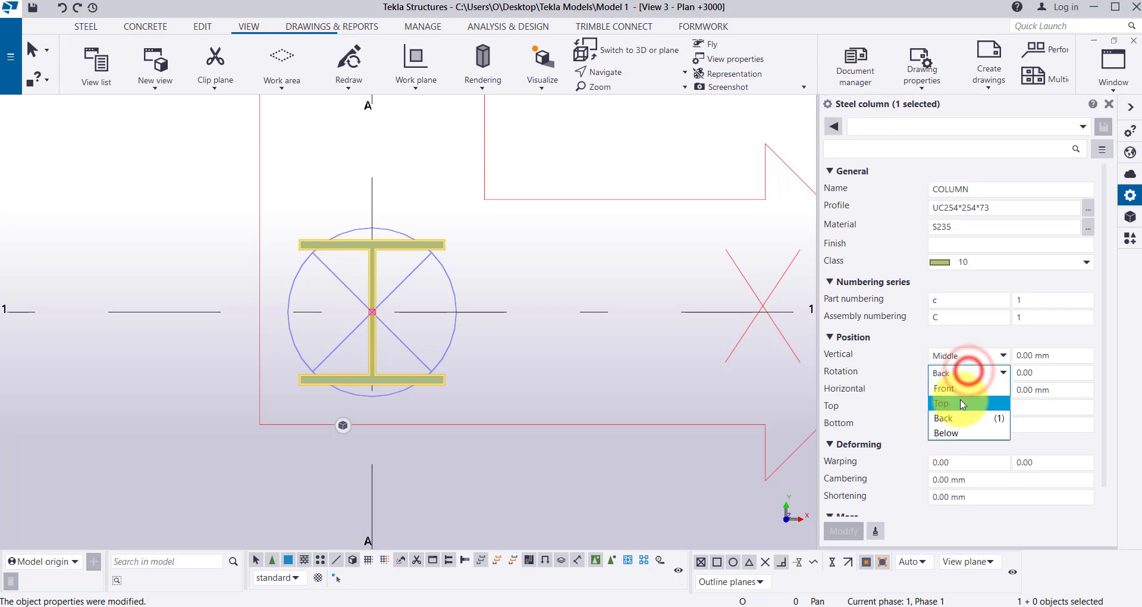
pyautogui.click(963, 393)
pyautogui.click(1069, 376)
pyautogui.doubleClick(1069, 376)
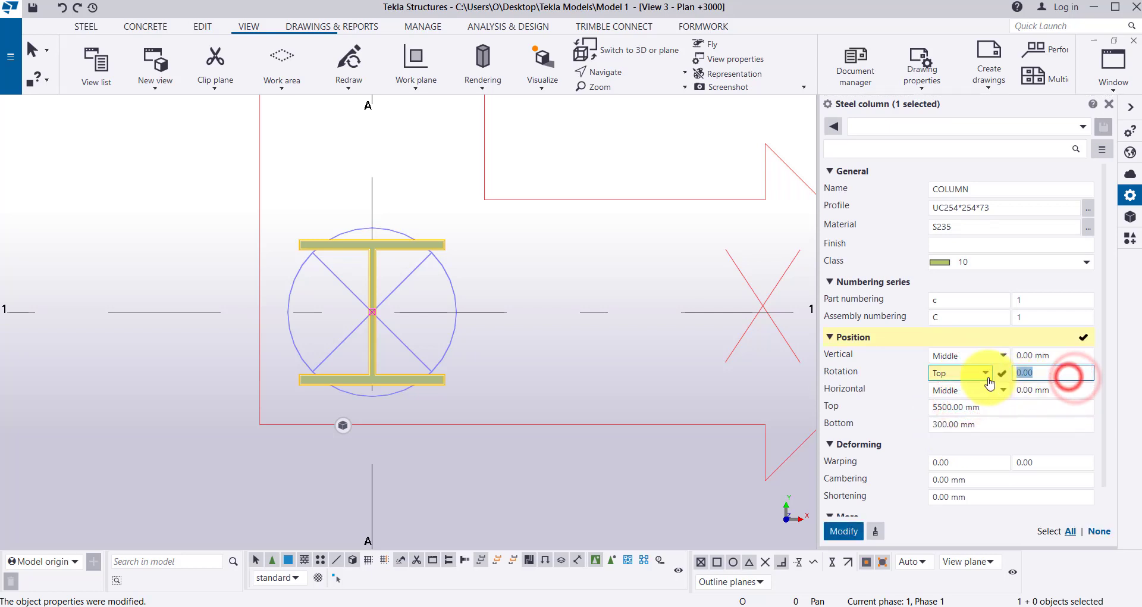
pyautogui.write('30')
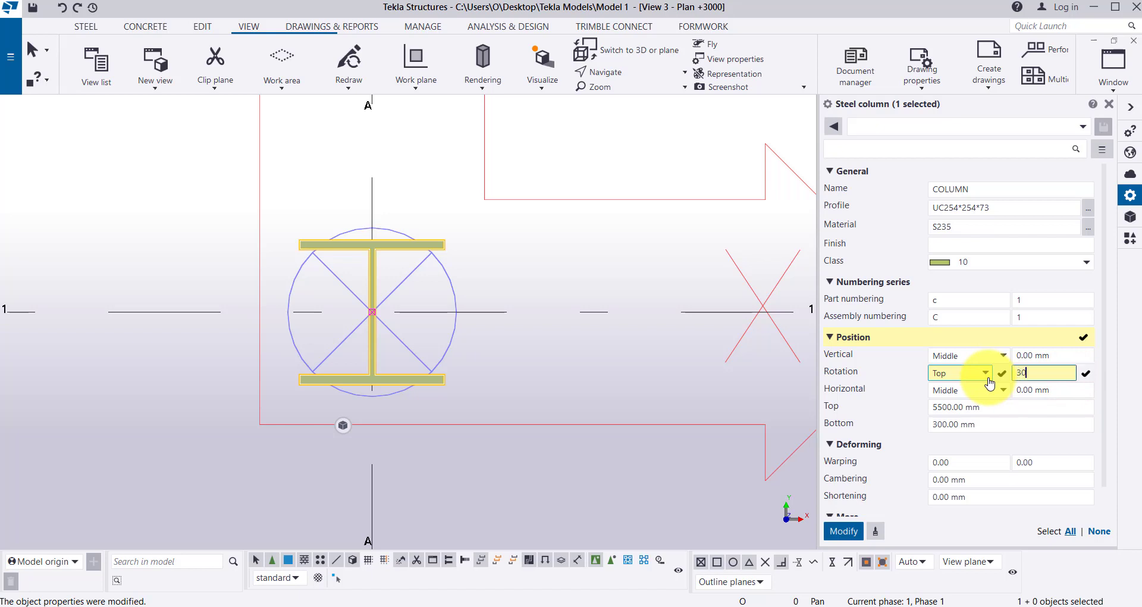
pyautogui.press('Return')
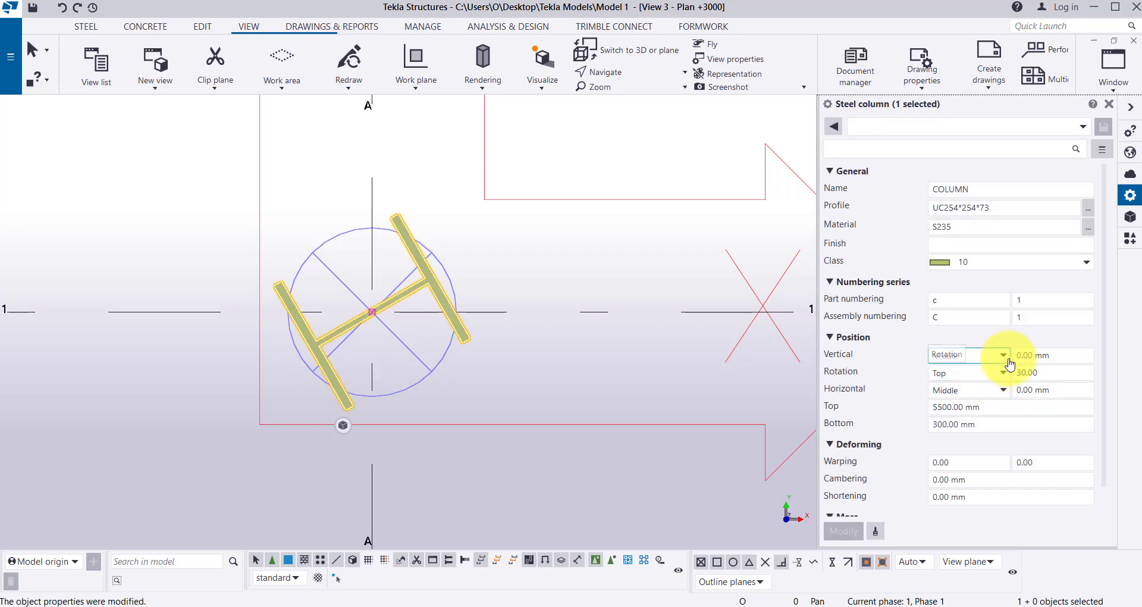
# Step: Reset the column's rotation angle to 0
pyautogui.doubleClick(1060, 375)
pyautogui.write('0')
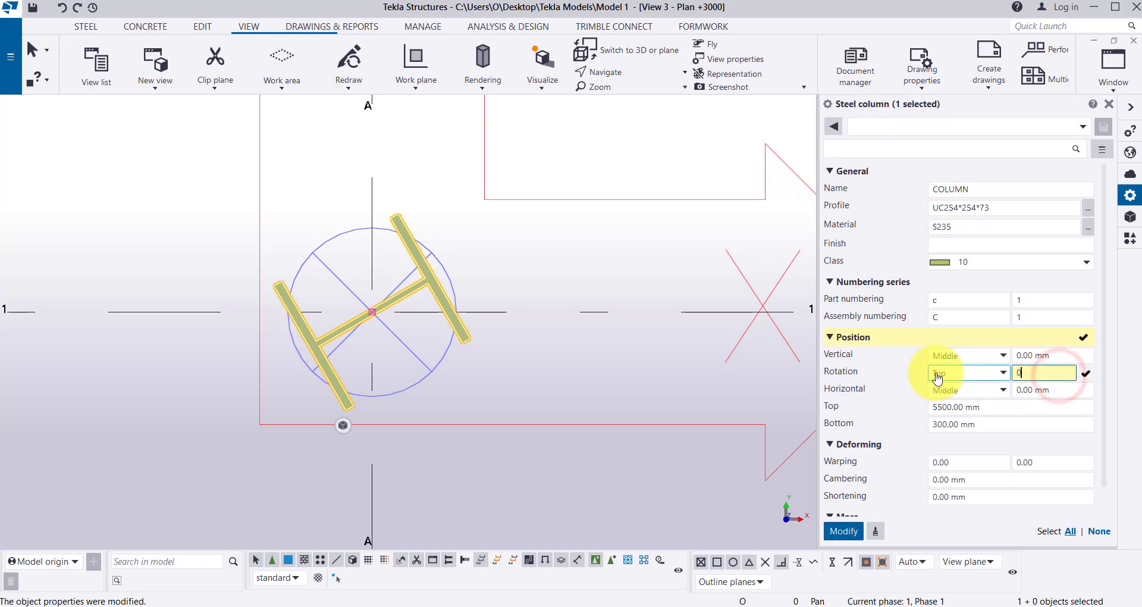
pyautogui.press('Return')
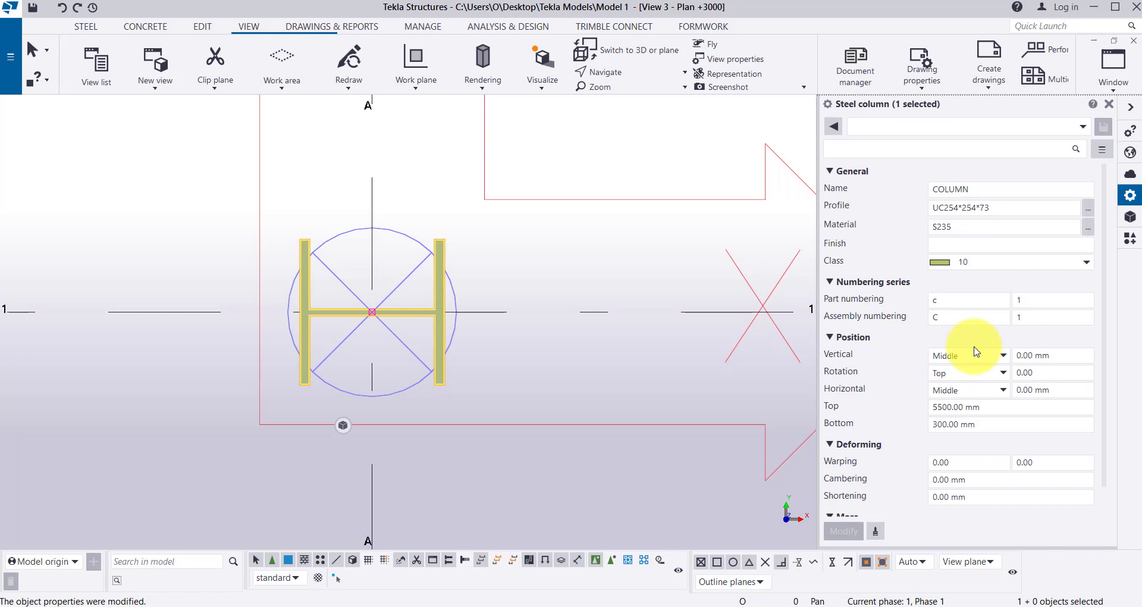
# Step: Try the Left and Right horizontal position options on the column, and return it to Middle
pyautogui.click(968, 397)
pyautogui.click(968, 398)
pyautogui.click(969, 398)
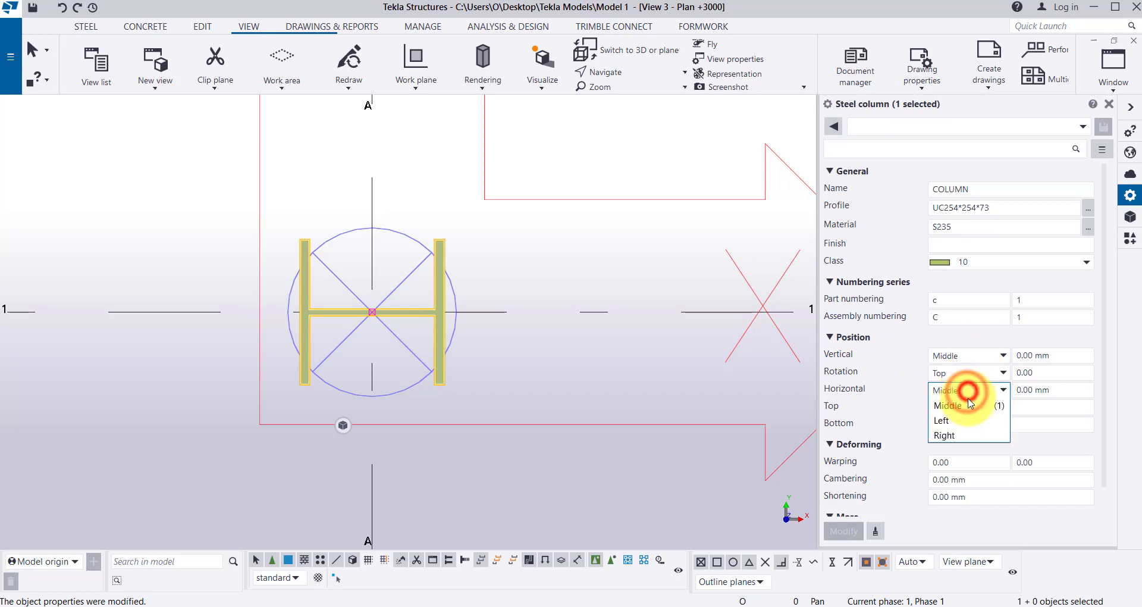
pyautogui.click(970, 419)
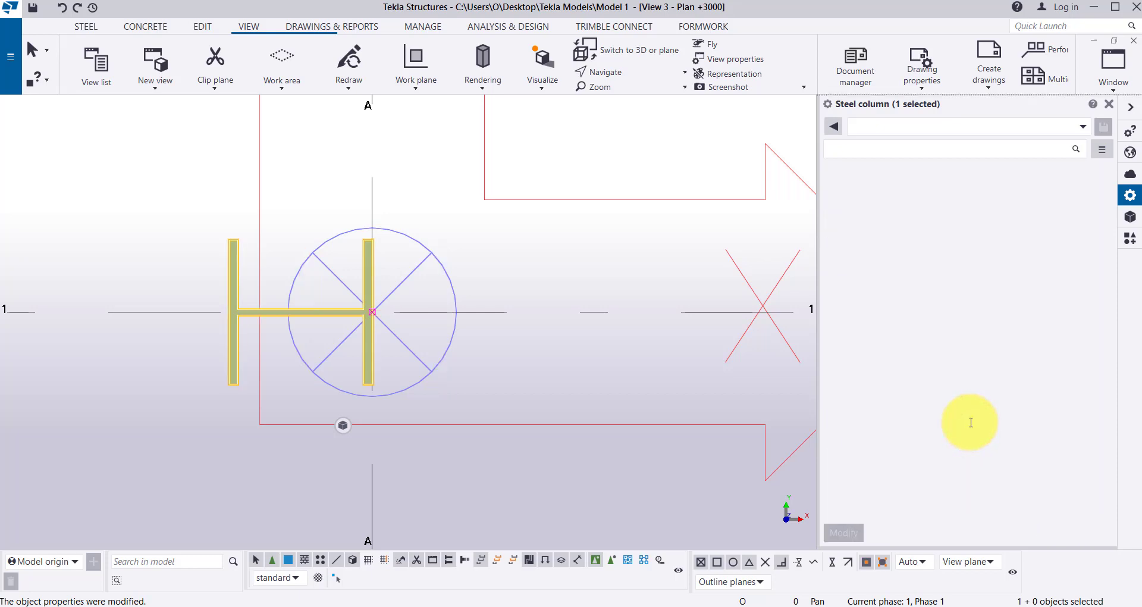
pyautogui.click(979, 395)
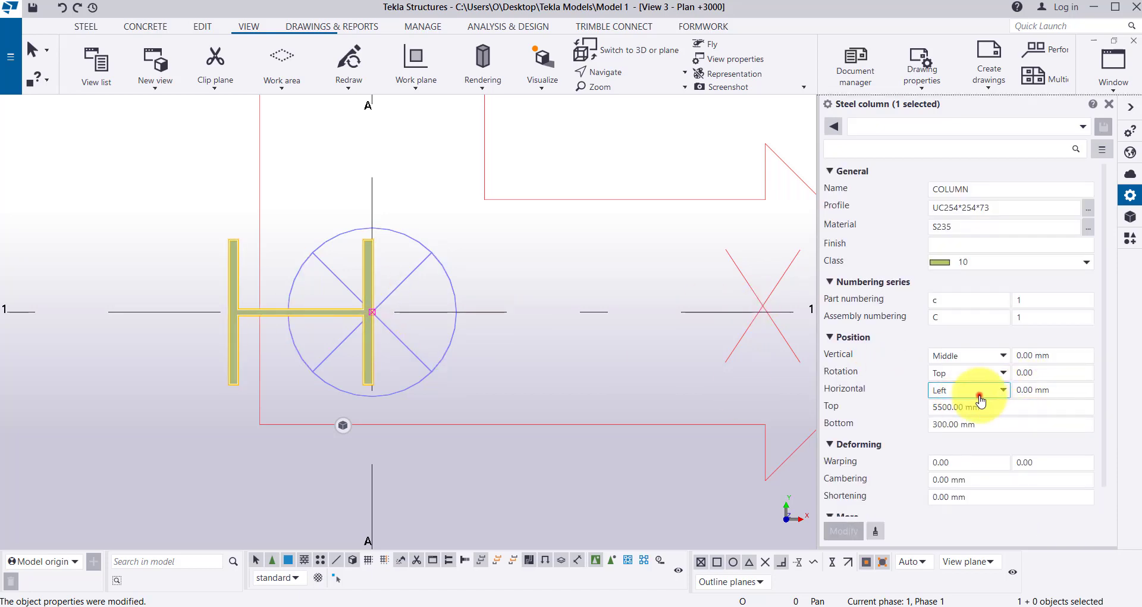
pyautogui.click(956, 436)
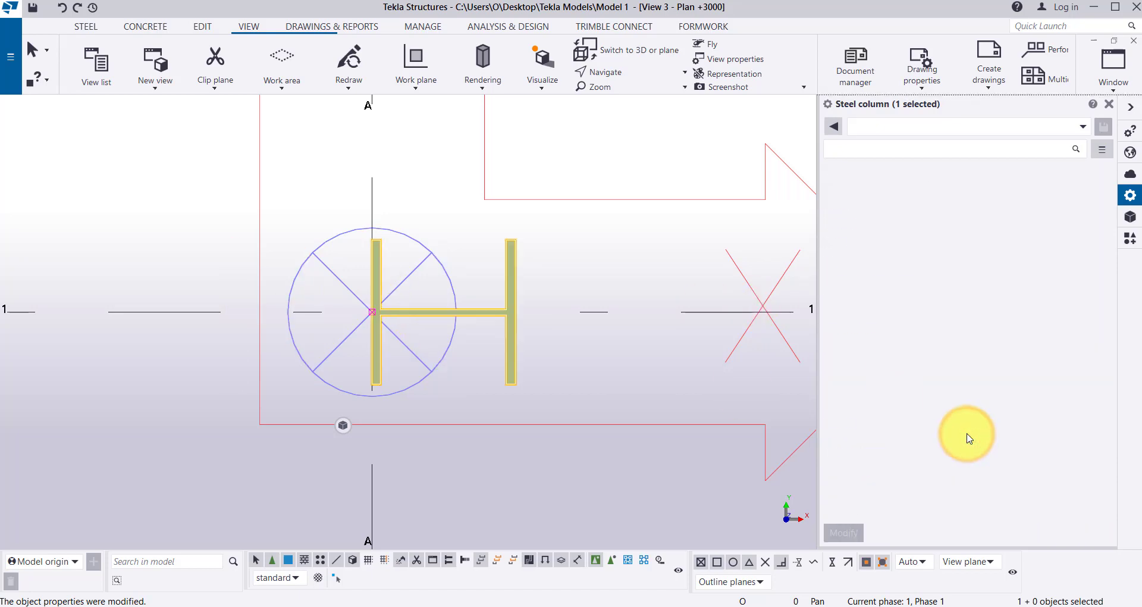
pyautogui.click(954, 390)
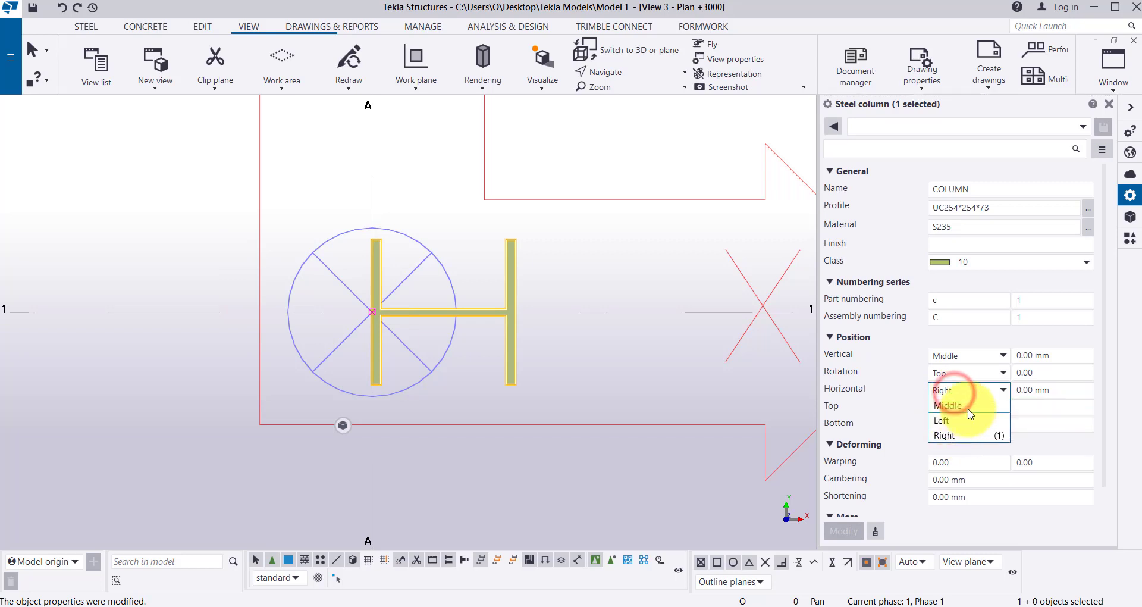
pyautogui.click(969, 408)
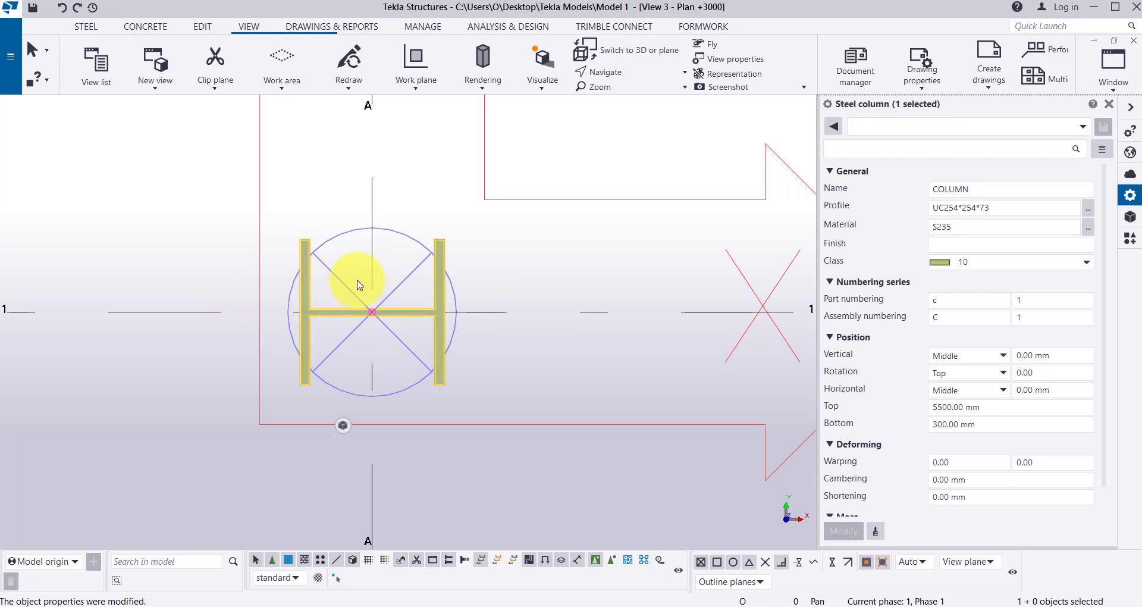
# Step: Try horizontal position offsets of 300 mm and -300 mm on the column
pyautogui.click(1055, 388)
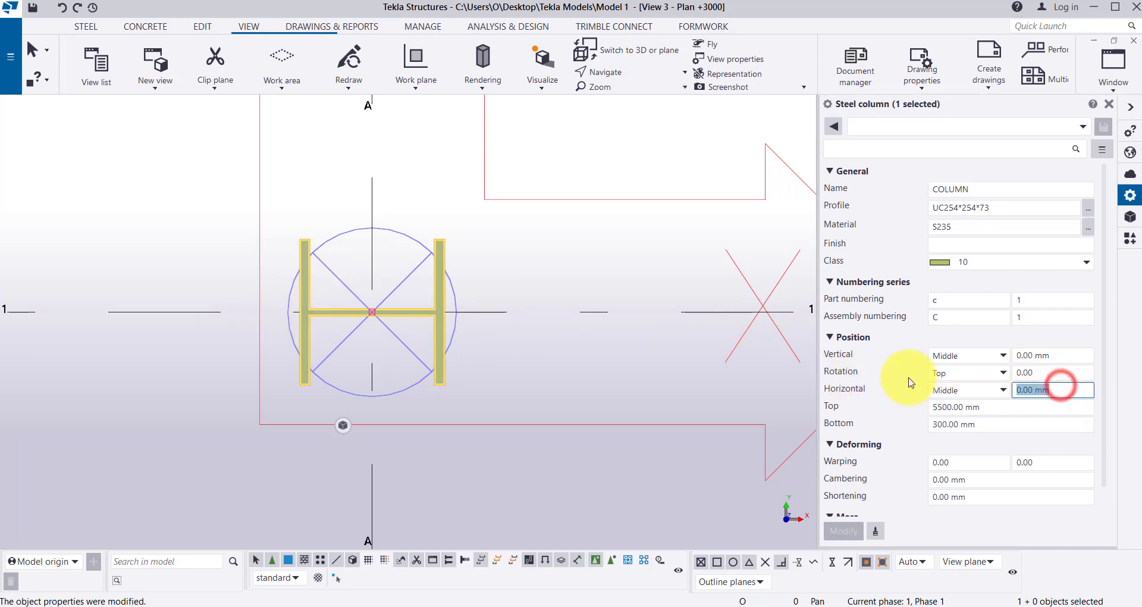
pyautogui.write('300')
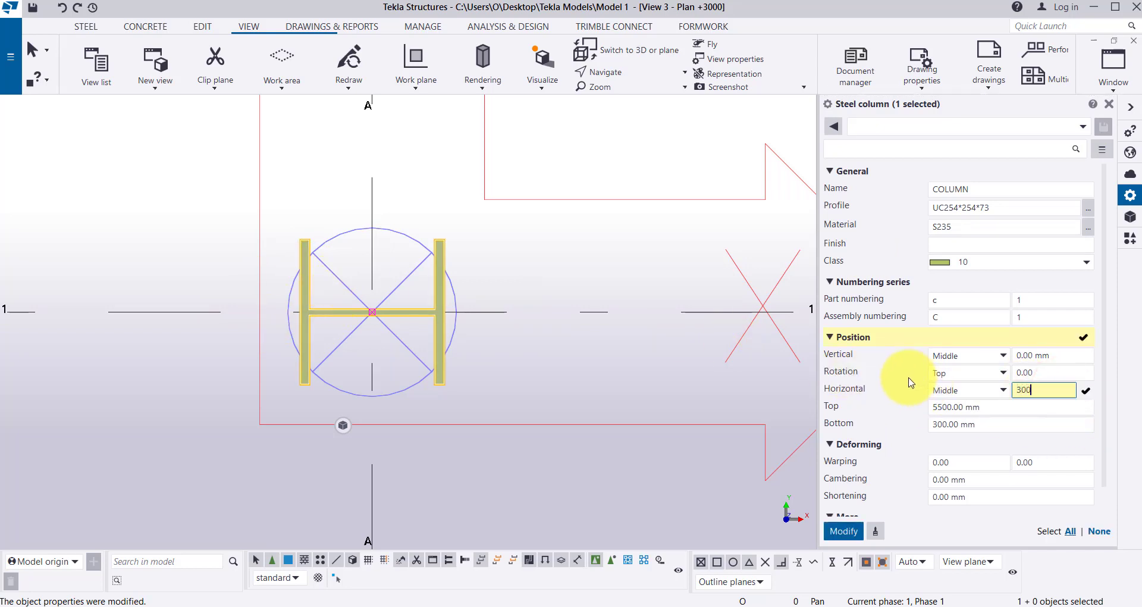
pyautogui.press('Return')
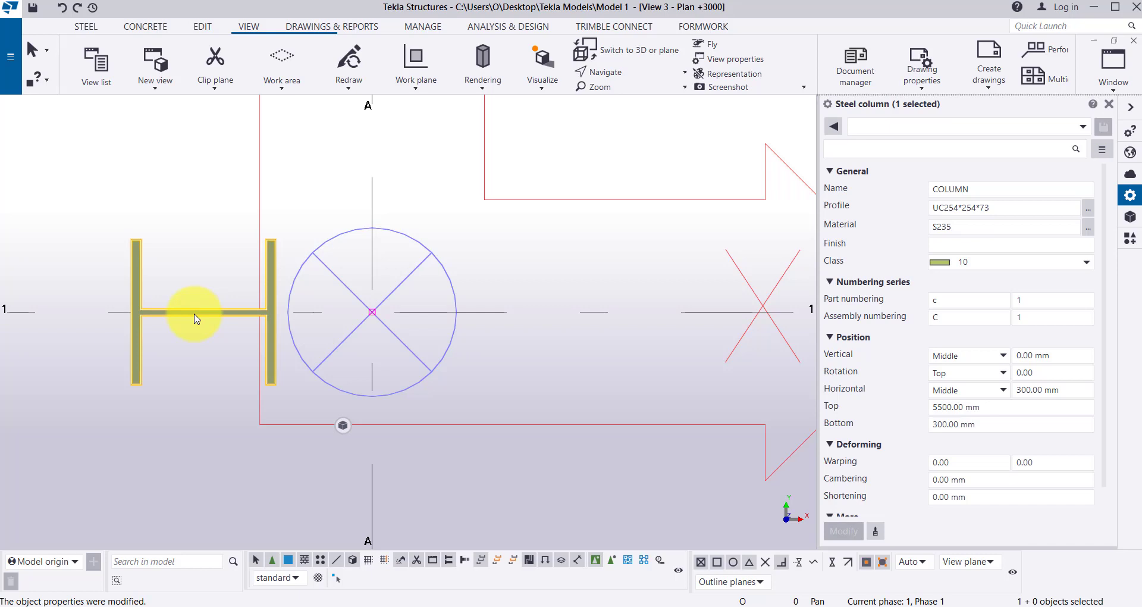
pyautogui.click(1017, 390)
pyautogui.write('-')
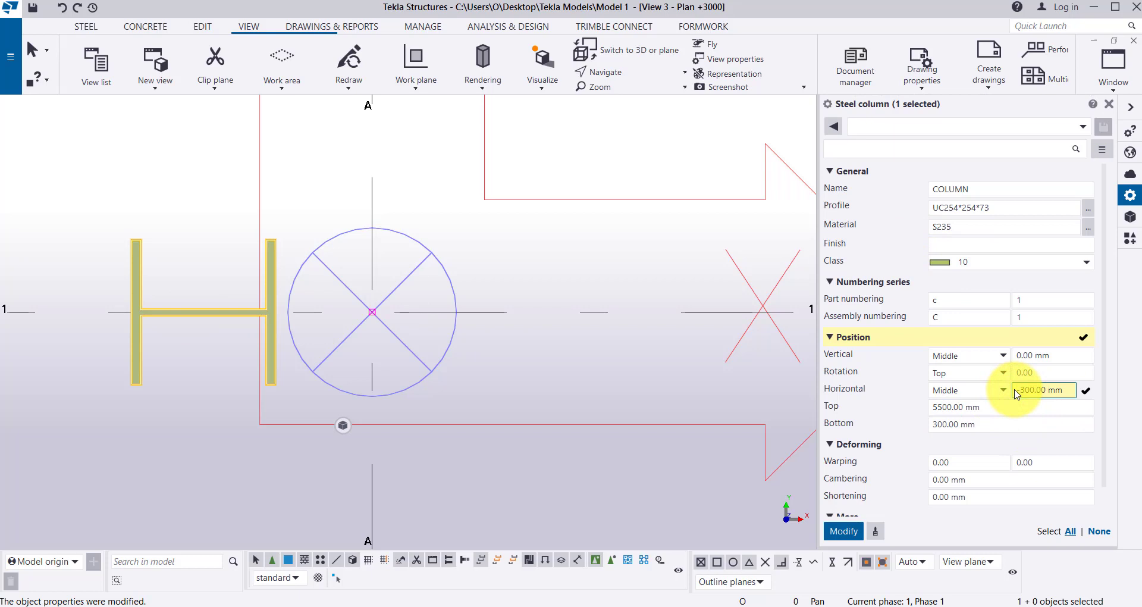
pyautogui.press('Return')
# Step: Reset the column's horizontal position offset to 0 mm
pyautogui.click(1023, 372)
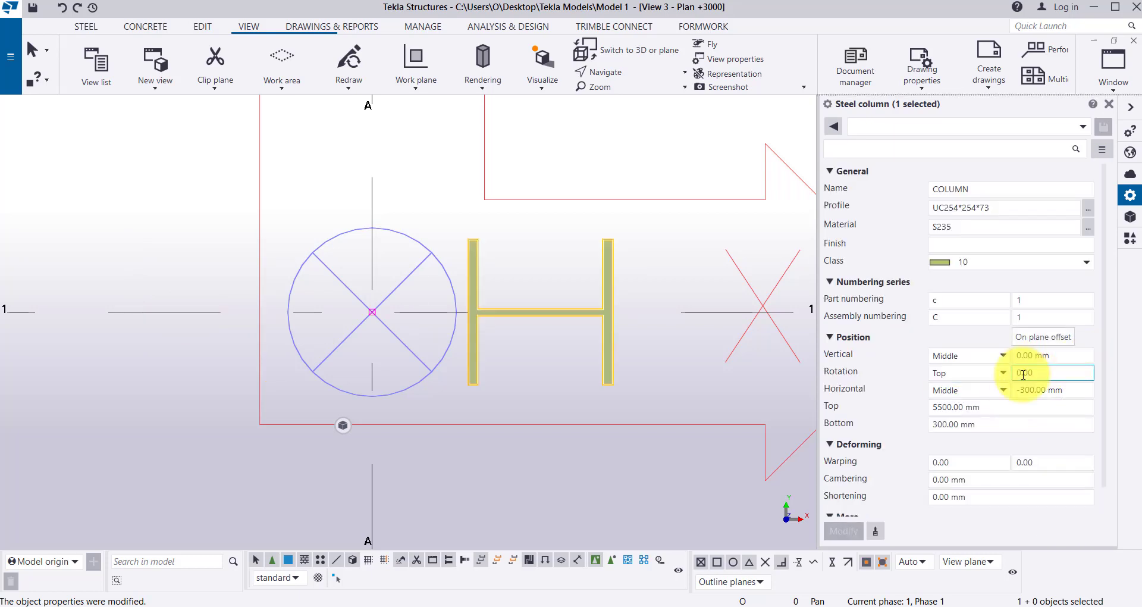
pyautogui.moveTo(1069, 390); pyautogui.dragTo(909, 396)
pyautogui.write('0')
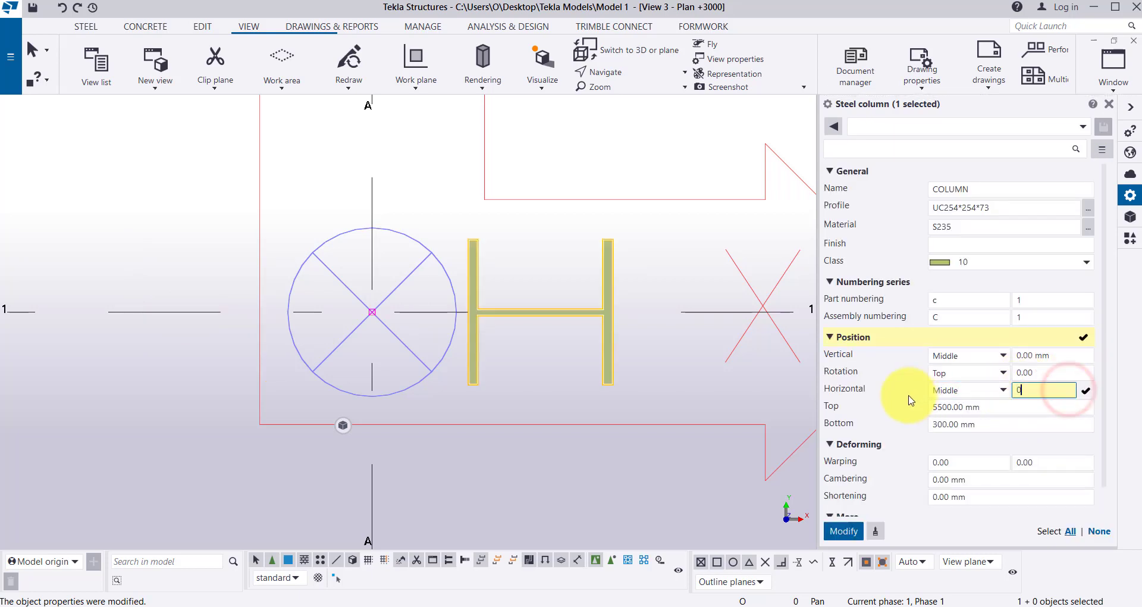
pyautogui.press('Return')
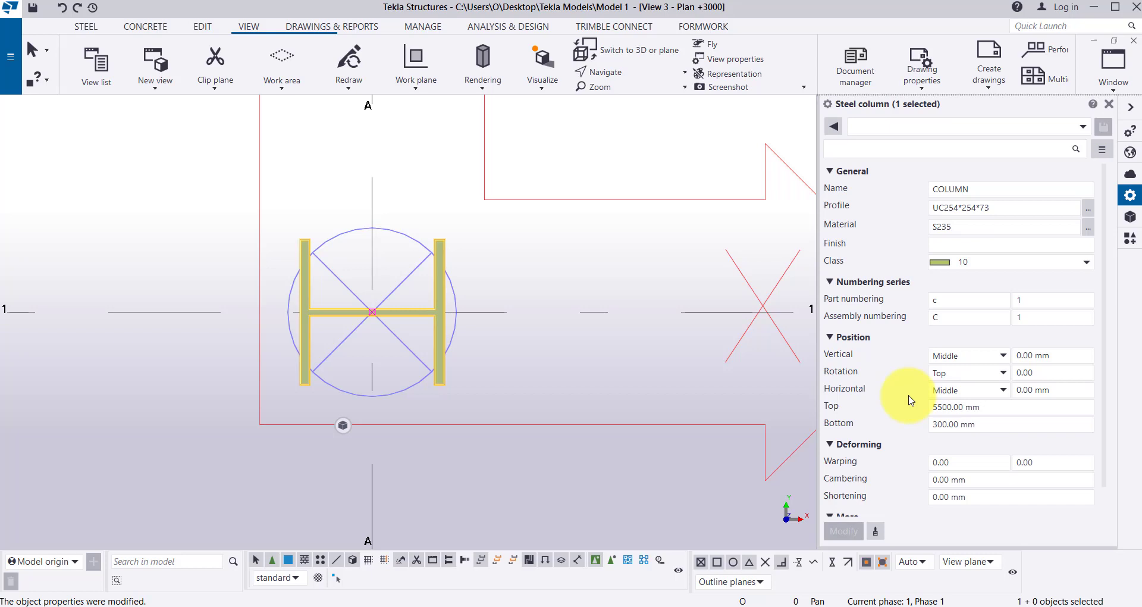
# Step: Add the comment "hold this column" to the column's user-defined attributes and apply it
pyautogui.scroll(-1, 928, 452)
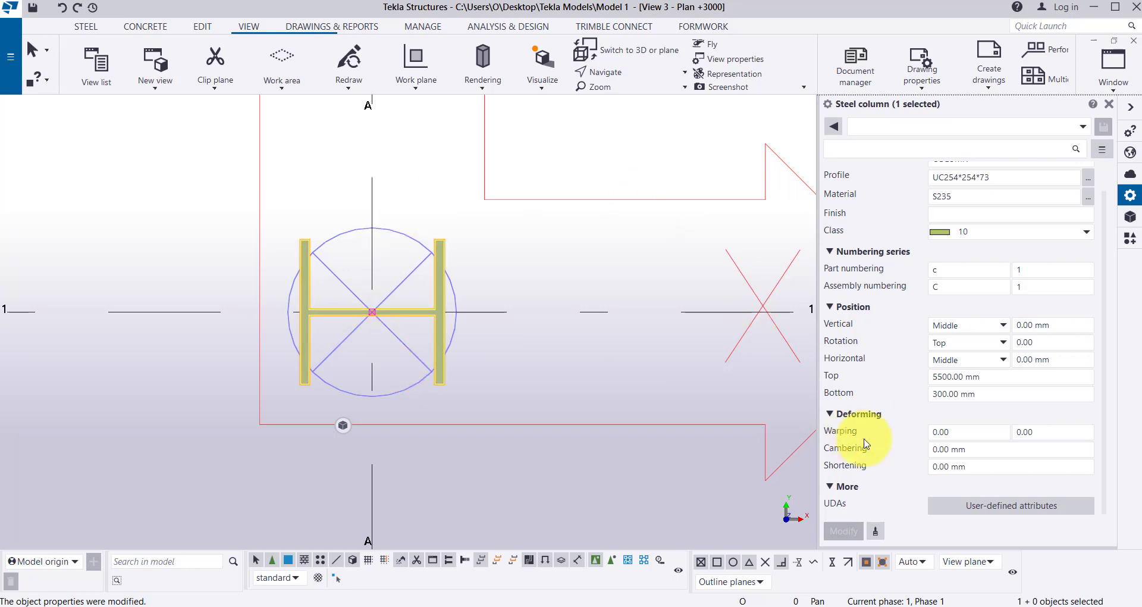
pyautogui.click(981, 506)
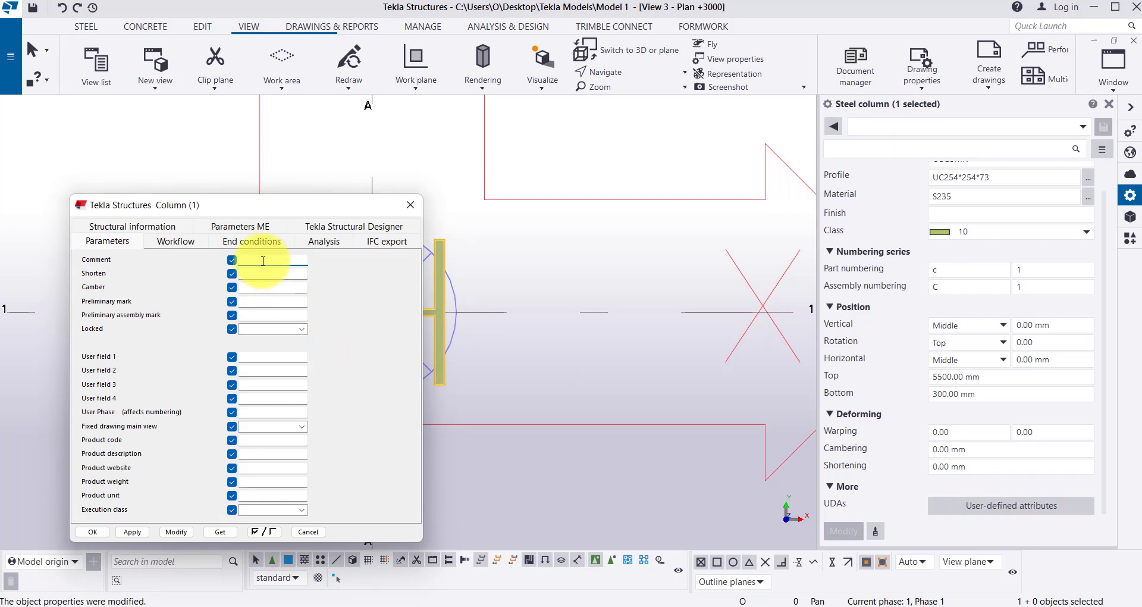
pyautogui.write('h')
pyautogui.write('g')
pyautogui.write('ld th')
pyautogui.write('is co')
pyautogui.write('lumn')
pyautogui.click(176, 531)
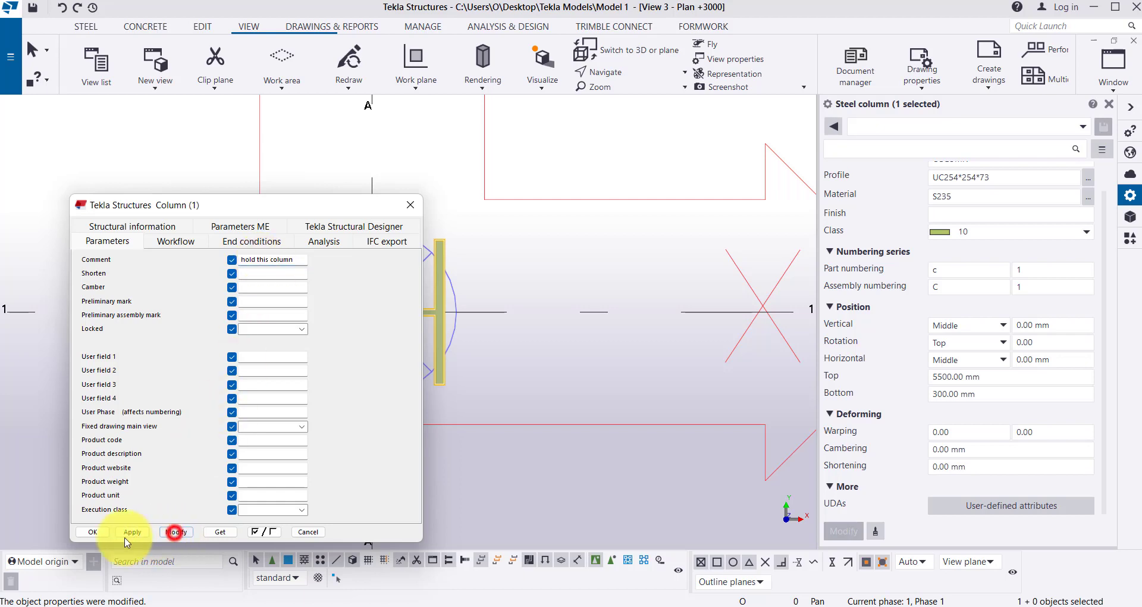
pyautogui.click(90, 532)
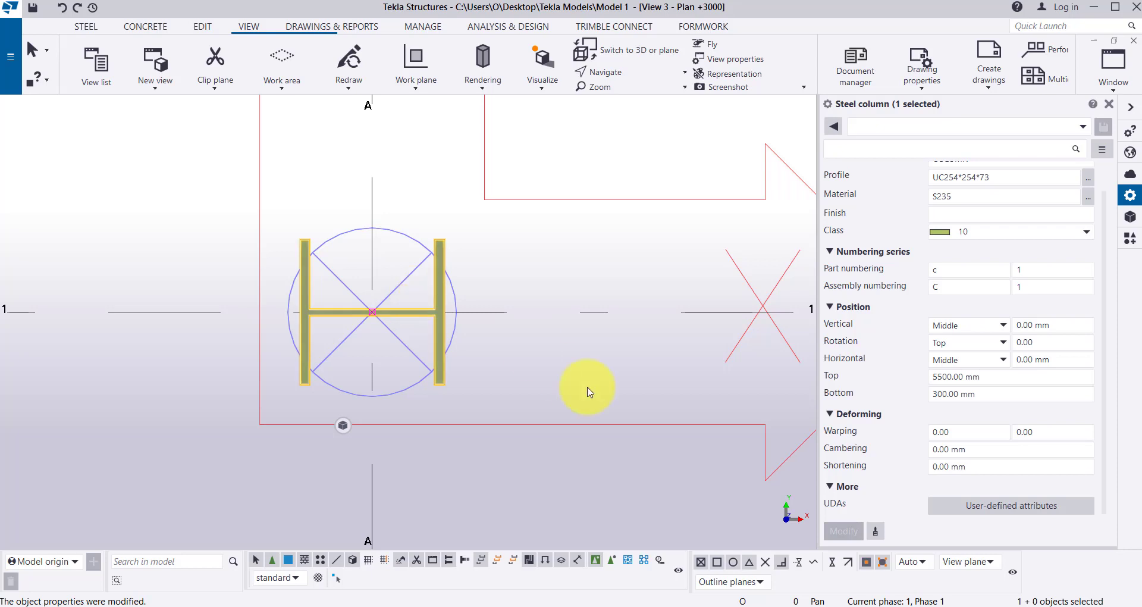
# Step: Reopen the column's user-defined attributes to check the stored comment
pyautogui.click(987, 506)
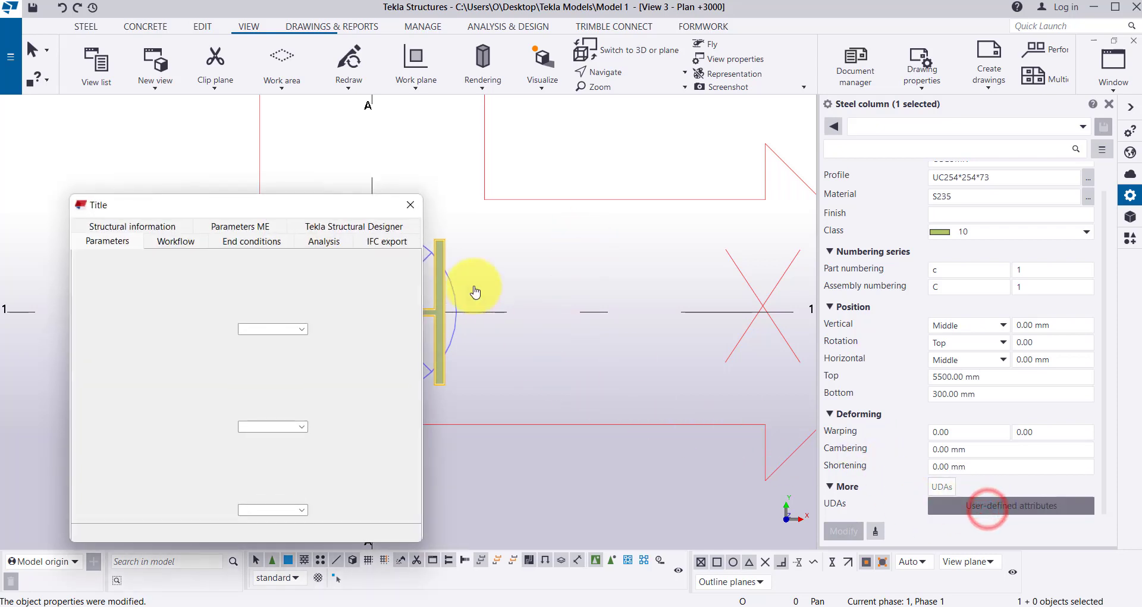